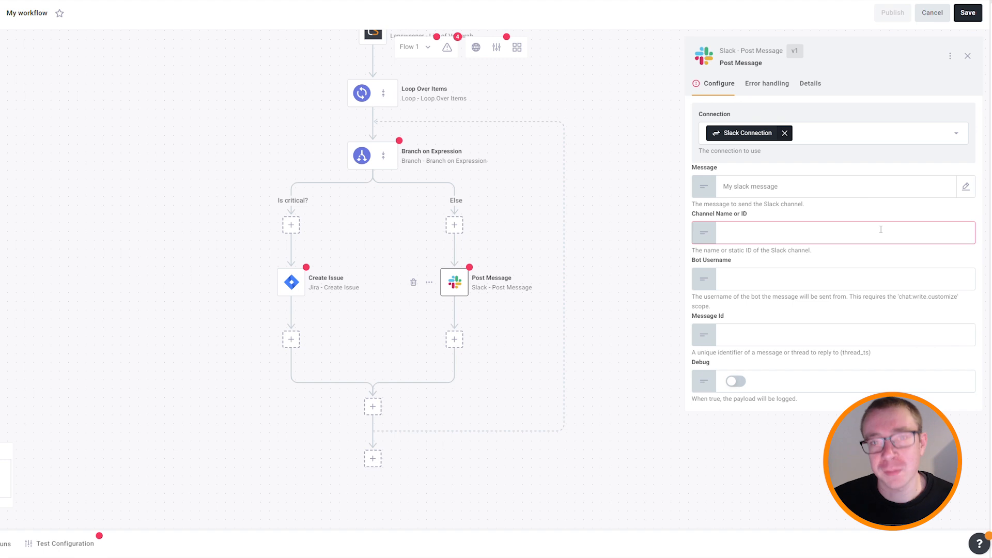
# Enter 'my-slack-channel' as the Slack Post Message step's channel name.
pyautogui.write('-channel')
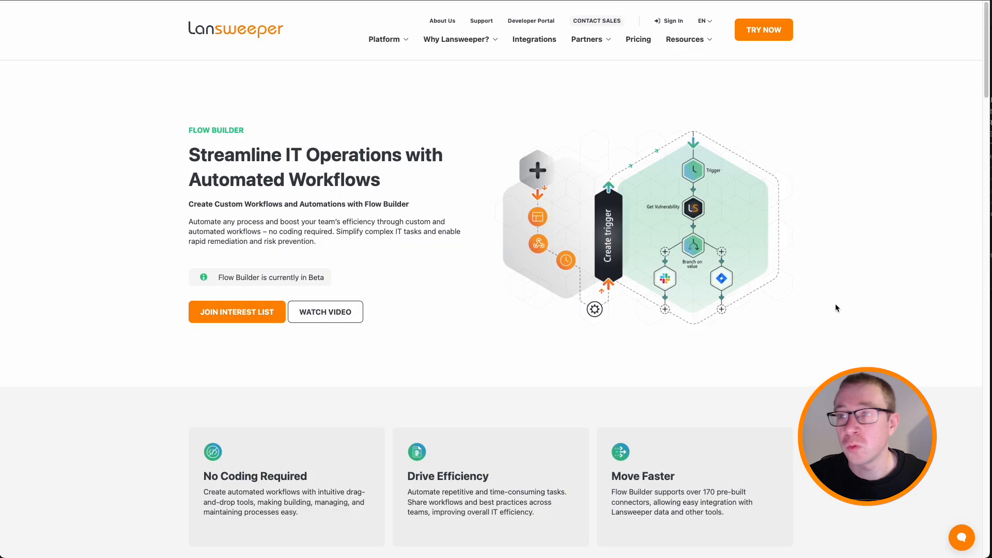
# Open the What's Coming page and scroll down to the beta program cards.
pyautogui.click(238, 318)
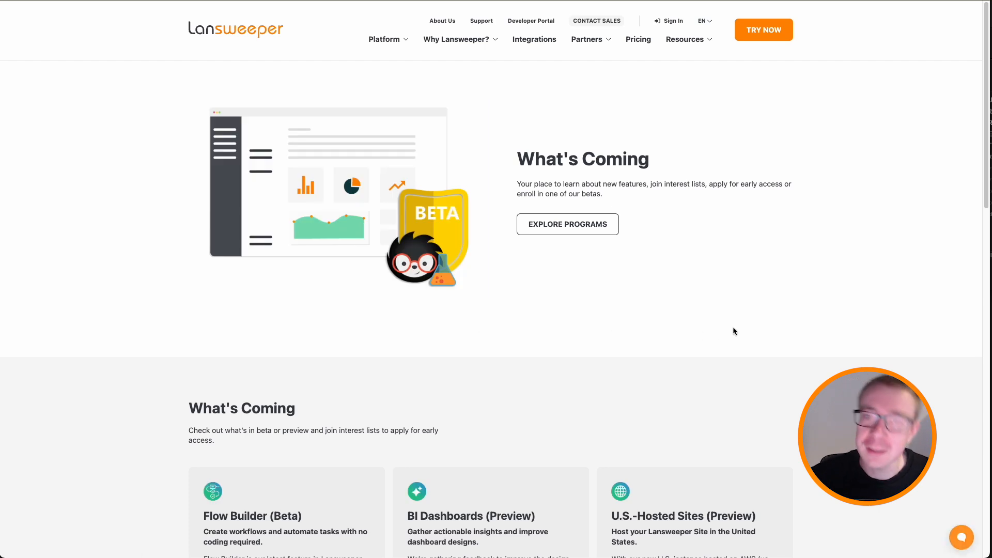
pyautogui.scroll(-5, 734, 330)
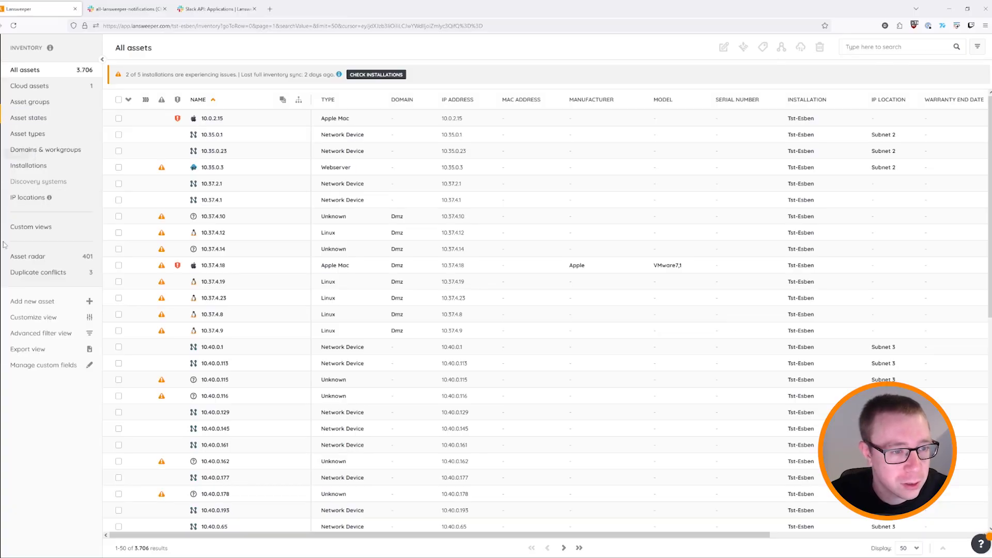
# Go to Flow Builder from the inventory page's left navigation.
pyautogui.click(3, 233)
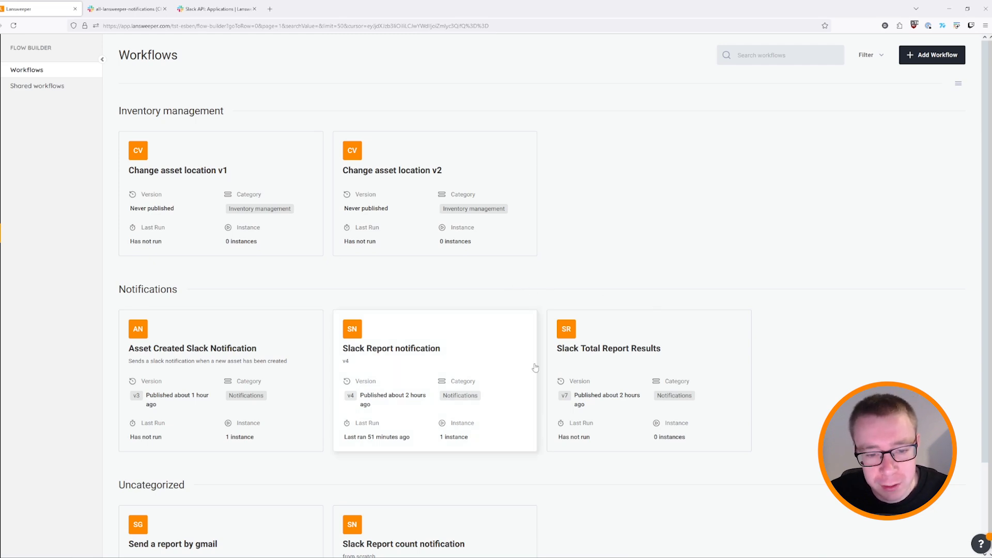
# Open the Slack Report workflow and review the required Slack app scopes in its documentation.
pyautogui.click(384, 344)
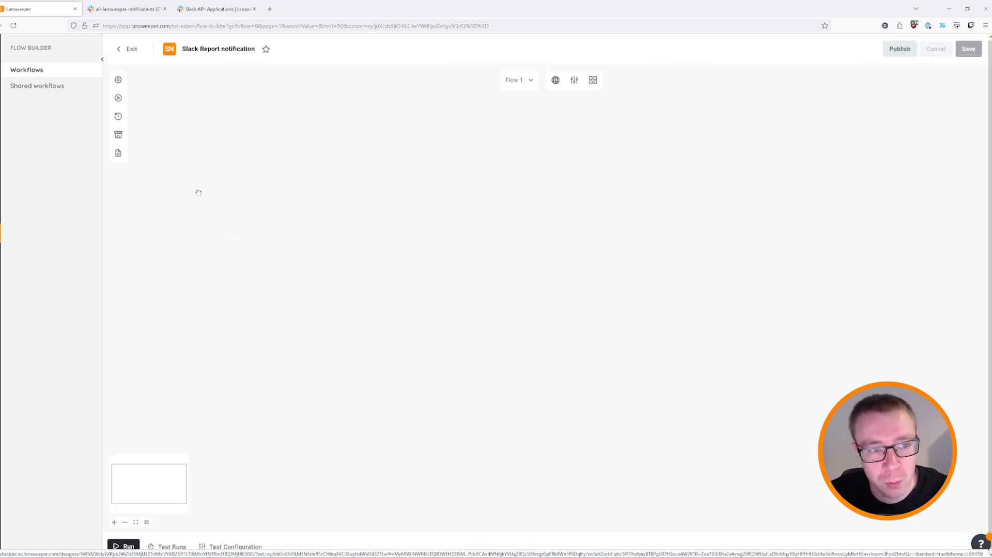
pyautogui.click(118, 153)
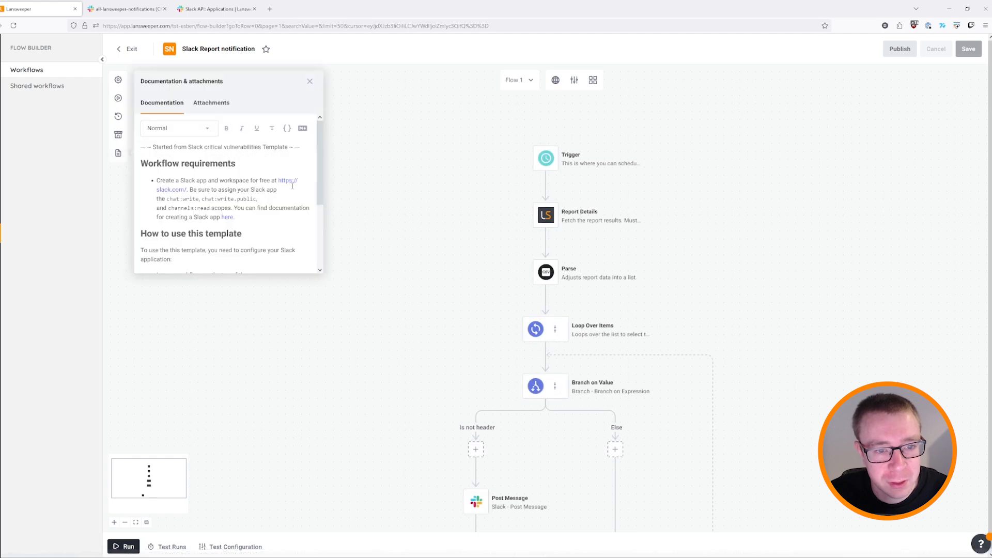
pyautogui.scroll(-1, 194, 178)
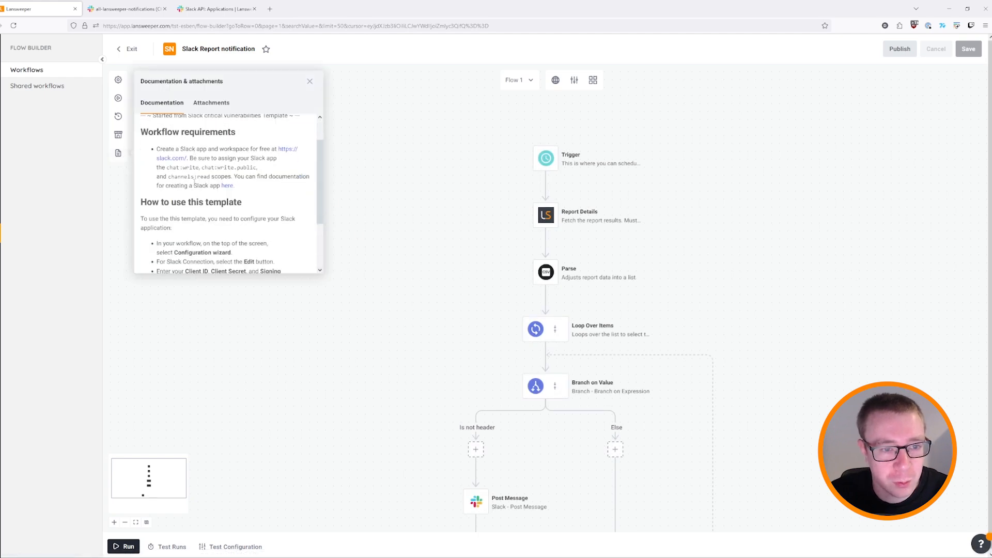
pyautogui.scroll(1, 175, 198)
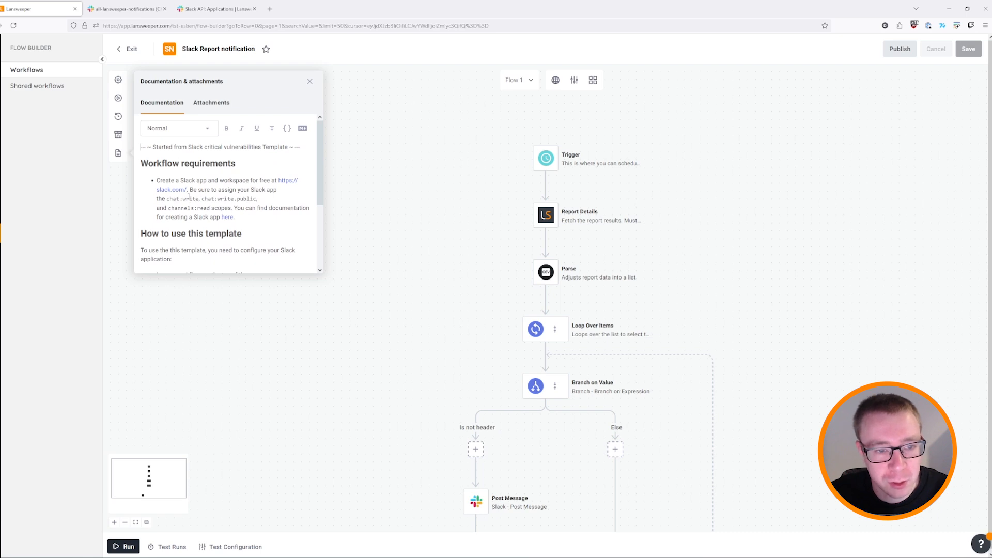
pyautogui.moveTo(165, 198); pyautogui.dragTo(211, 211)
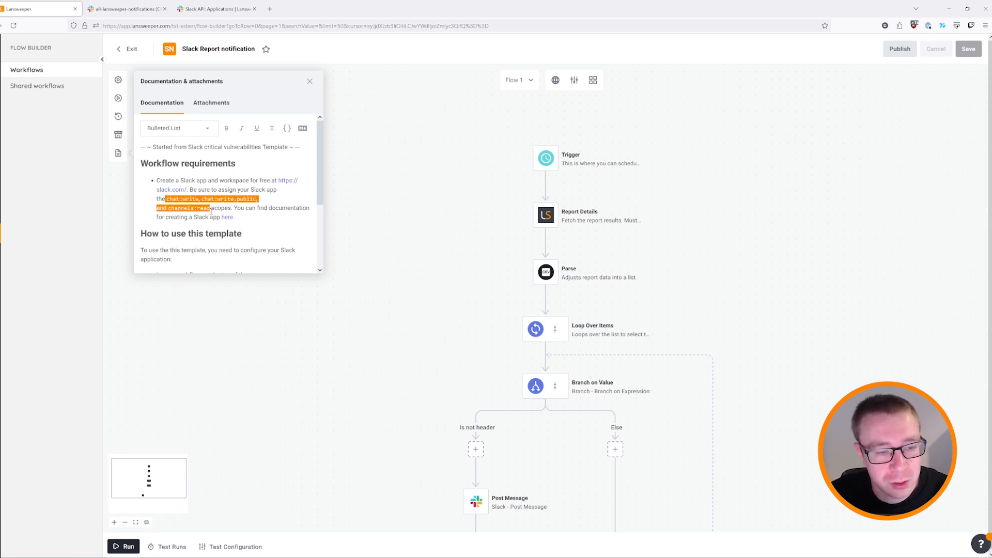
pyautogui.click(234, 208)
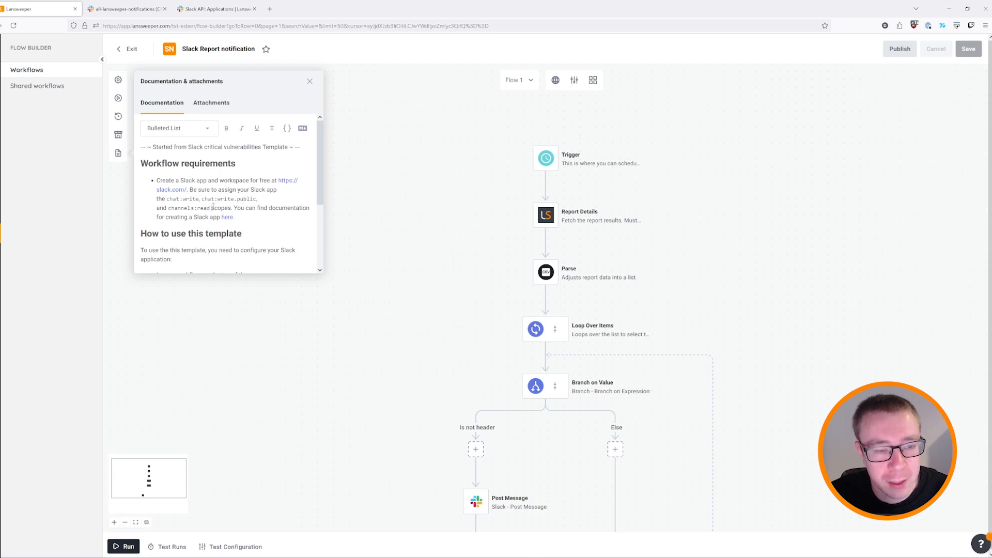
pyautogui.scroll(-3, 231, 209)
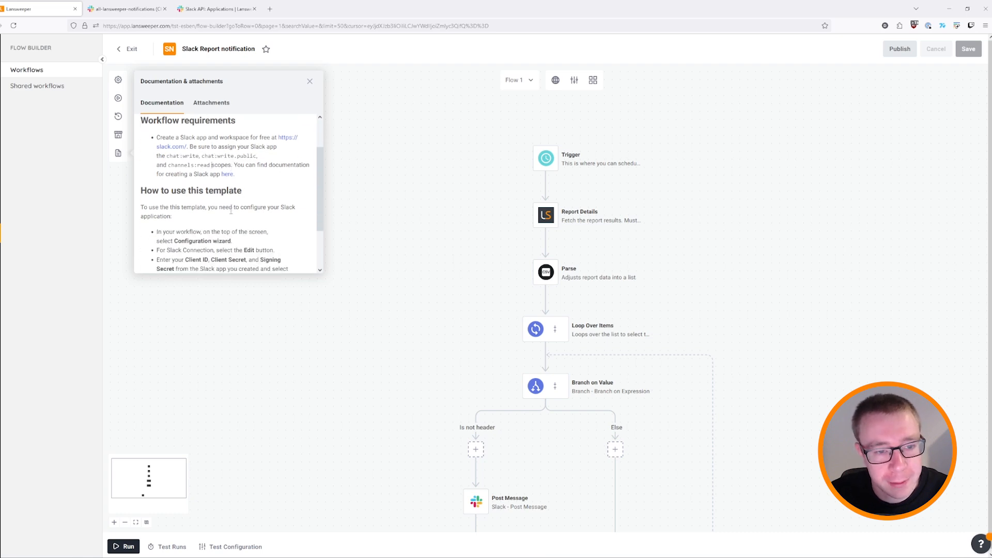
pyautogui.scroll(3, 233, 203)
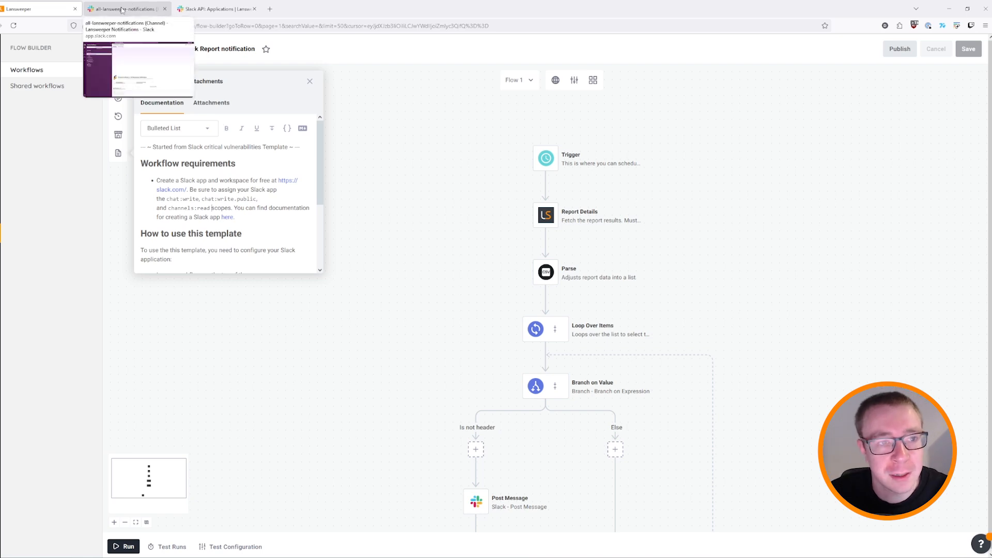
pyautogui.click(208, 9)
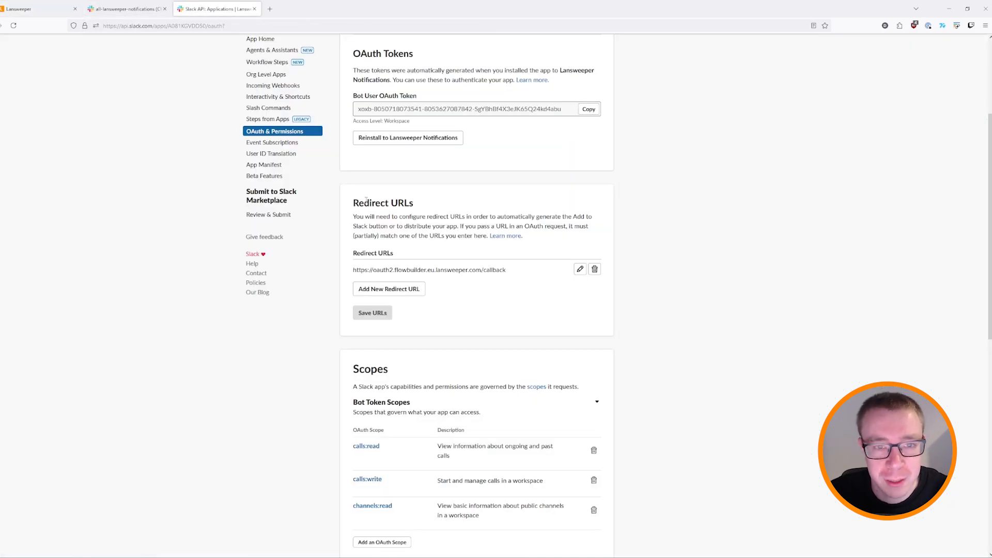
pyautogui.scroll(-4, 491, 295)
pyautogui.scroll(2, 532, 256)
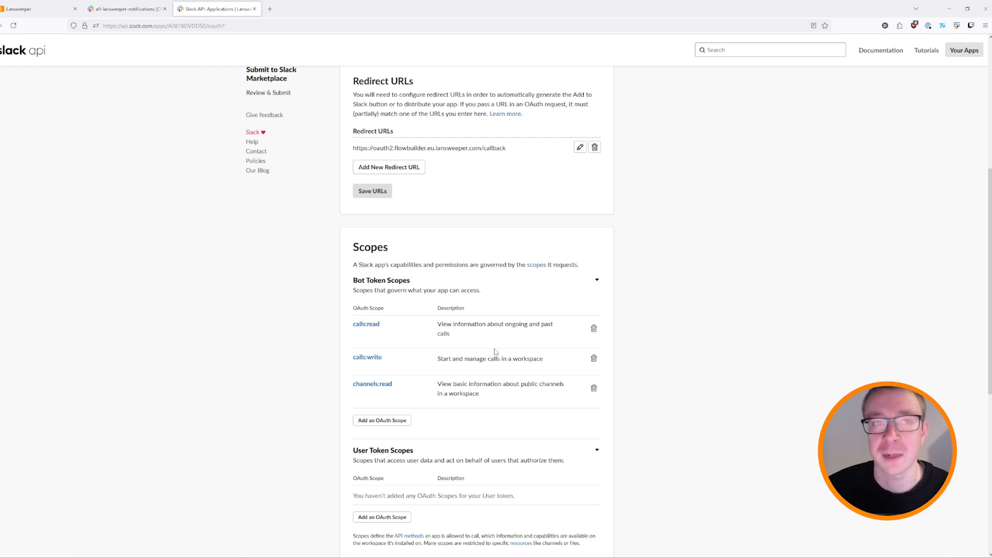
pyautogui.click(40, 13)
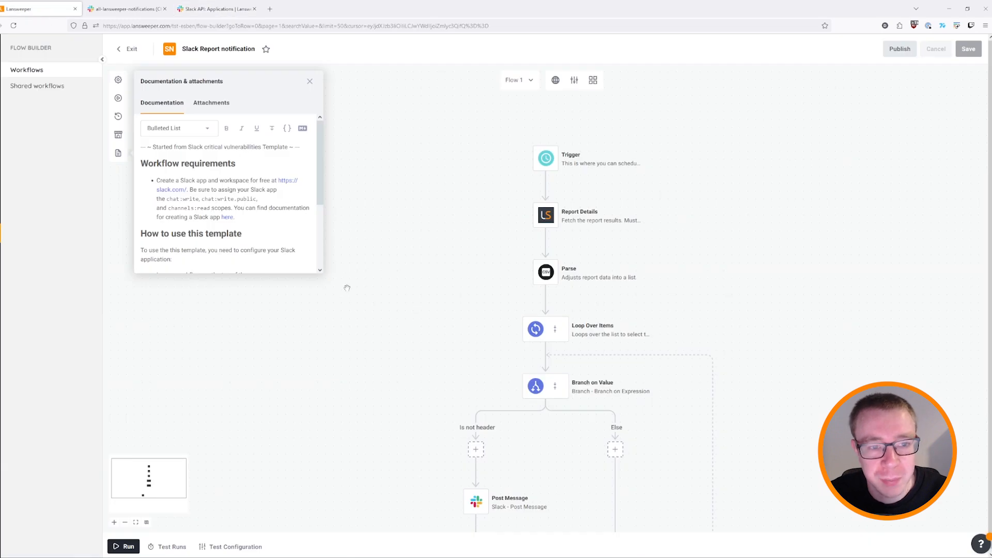
# Start a new Quickstart workflow named 'Test Slack workflow' and view the Universal Webhook trigger.
pyautogui.click(129, 49)
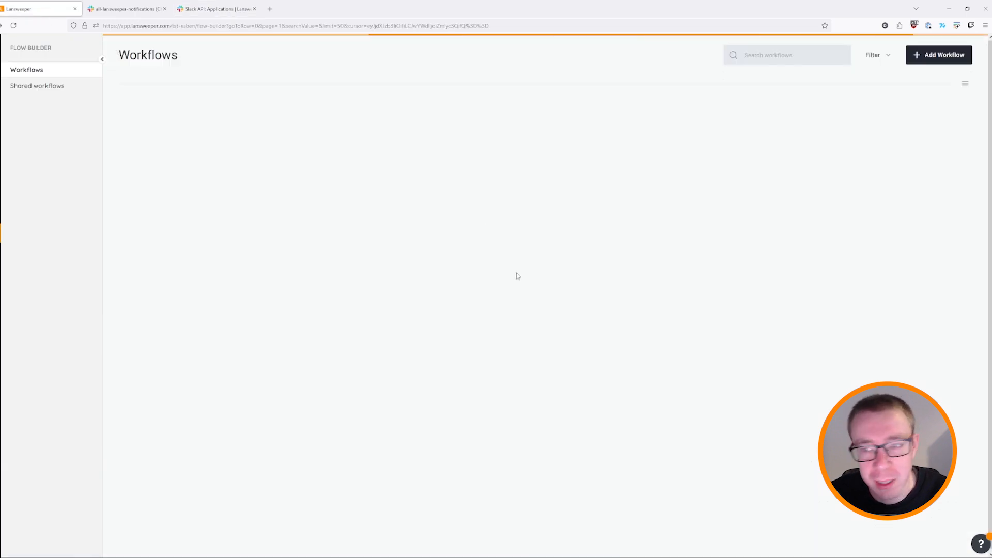
pyautogui.click(915, 60)
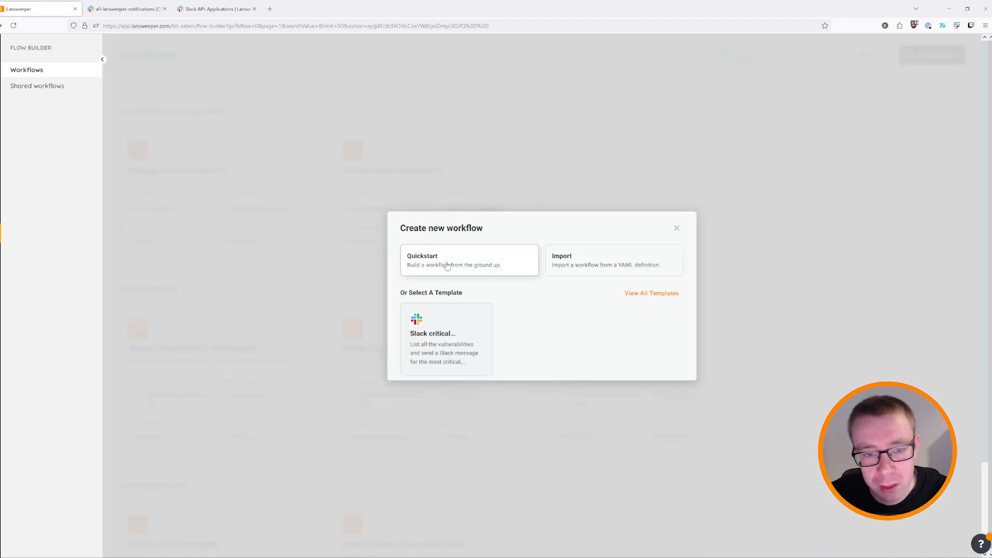
pyautogui.click(436, 264)
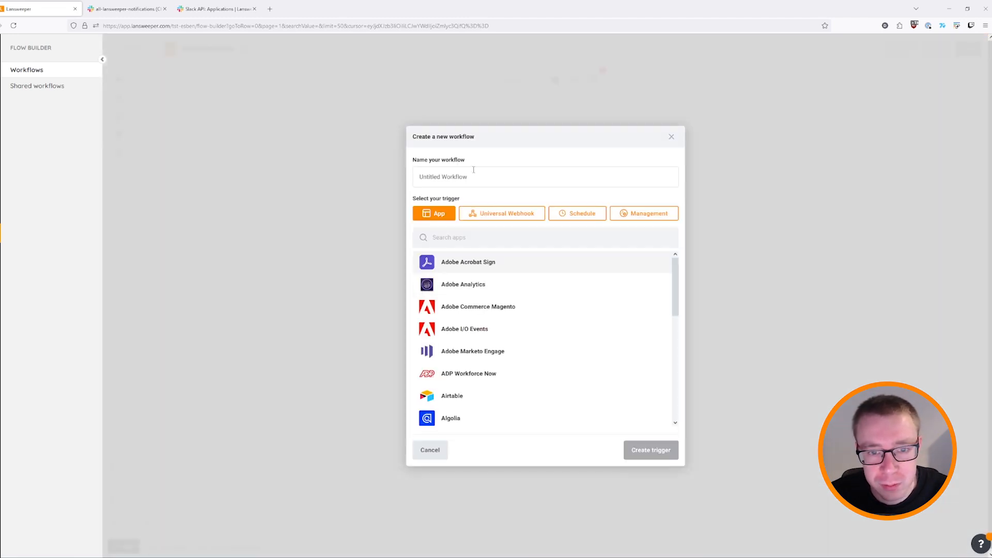
pyautogui.click(473, 177)
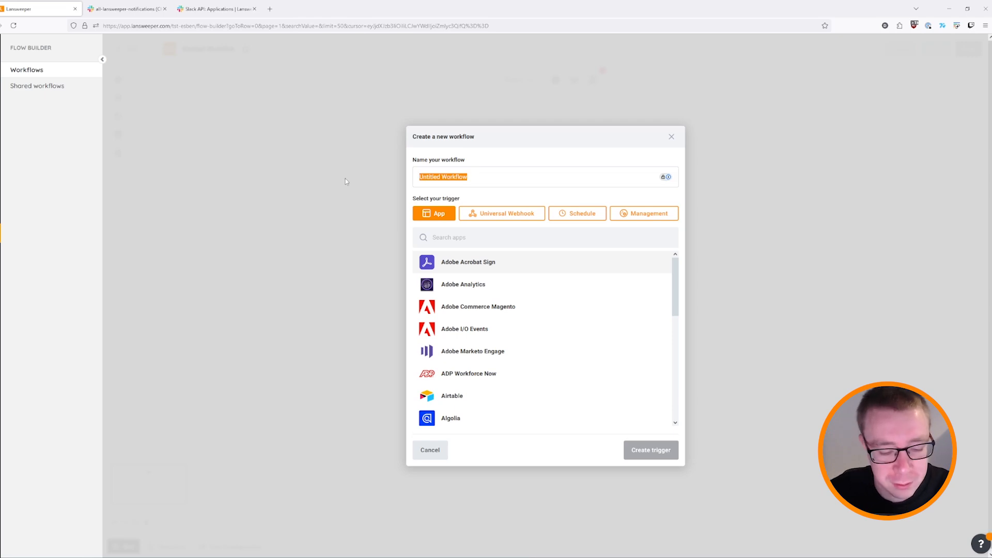
pyautogui.write('Test Slack')
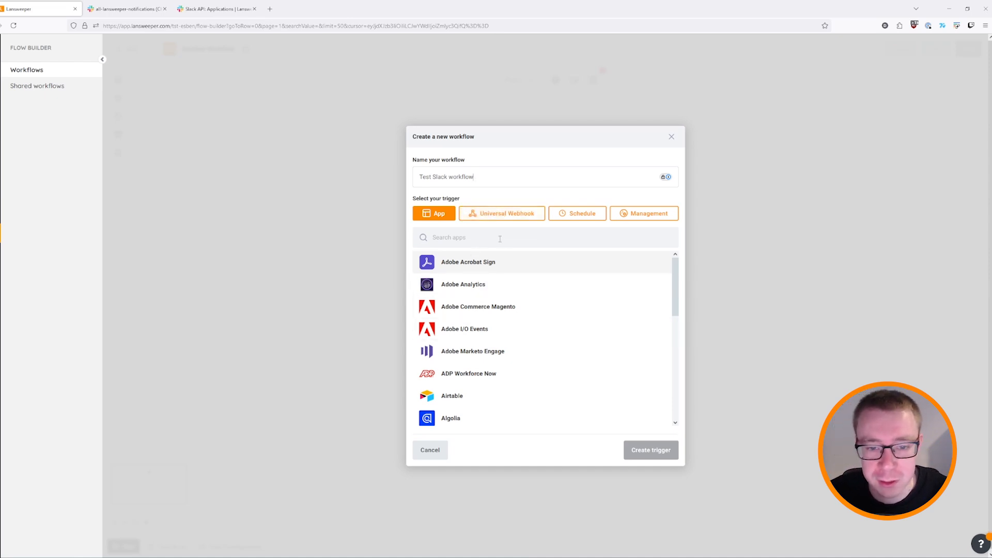
pyautogui.click(513, 219)
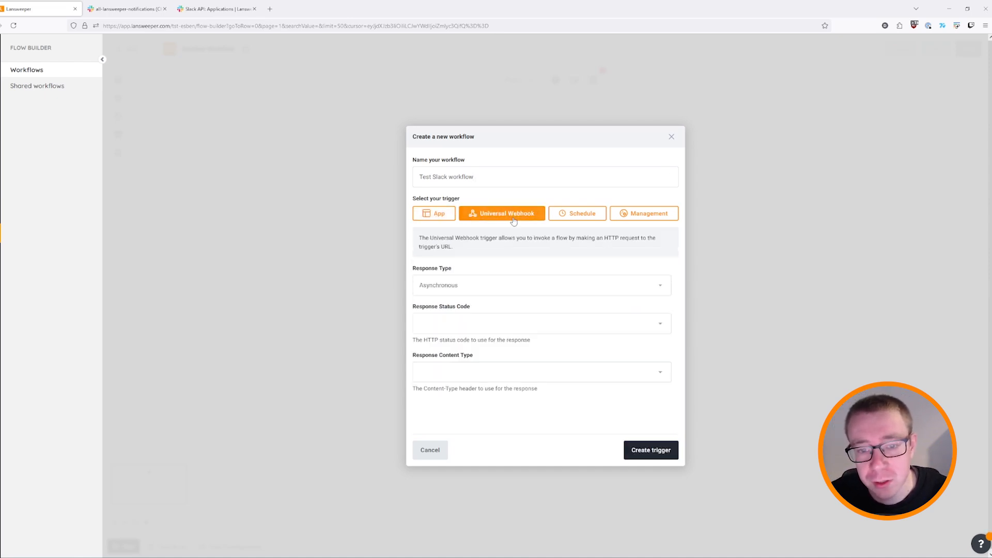
# Create the workflow with a daily Schedule Trigger running at 12:00 PM.
pyautogui.click(595, 214)
pyautogui.click(619, 216)
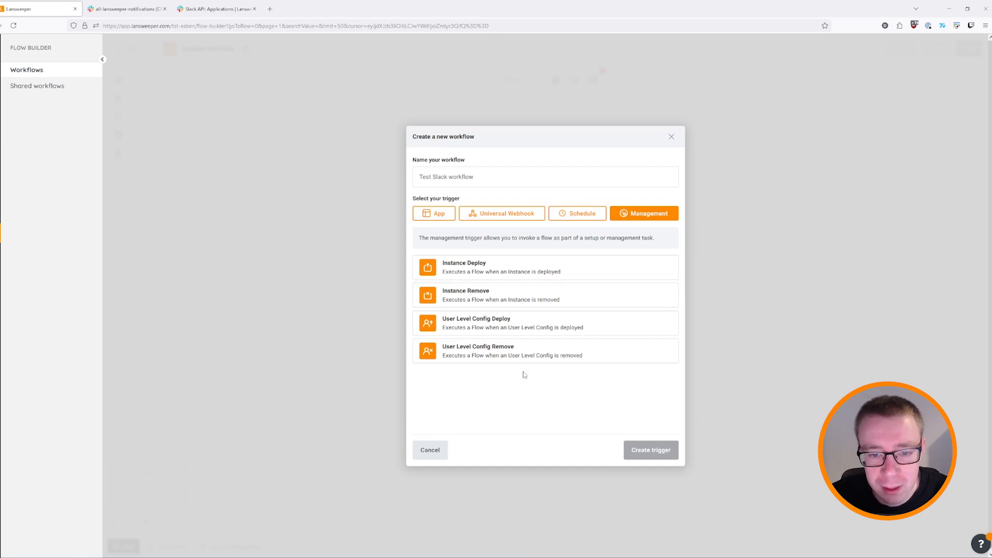
pyautogui.click(572, 216)
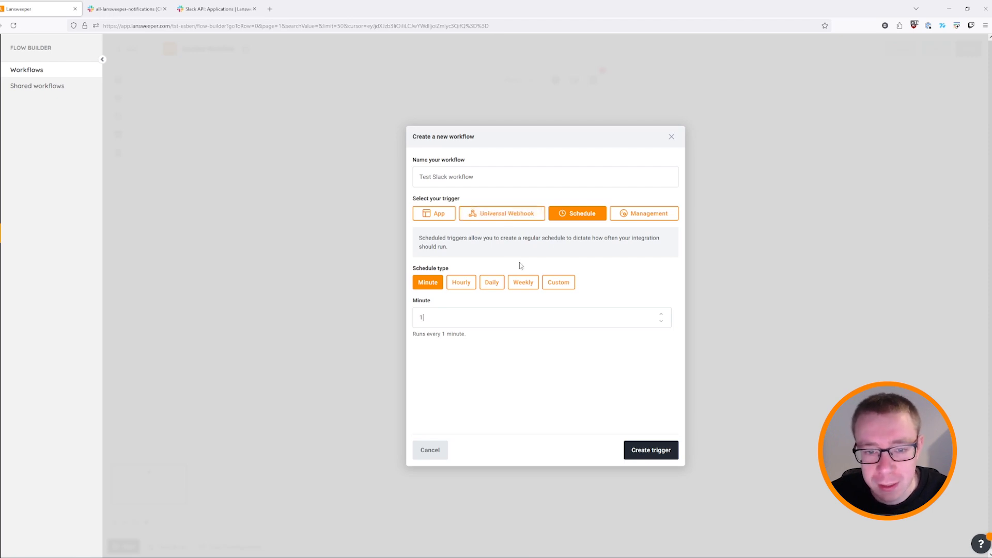
pyautogui.click(491, 283)
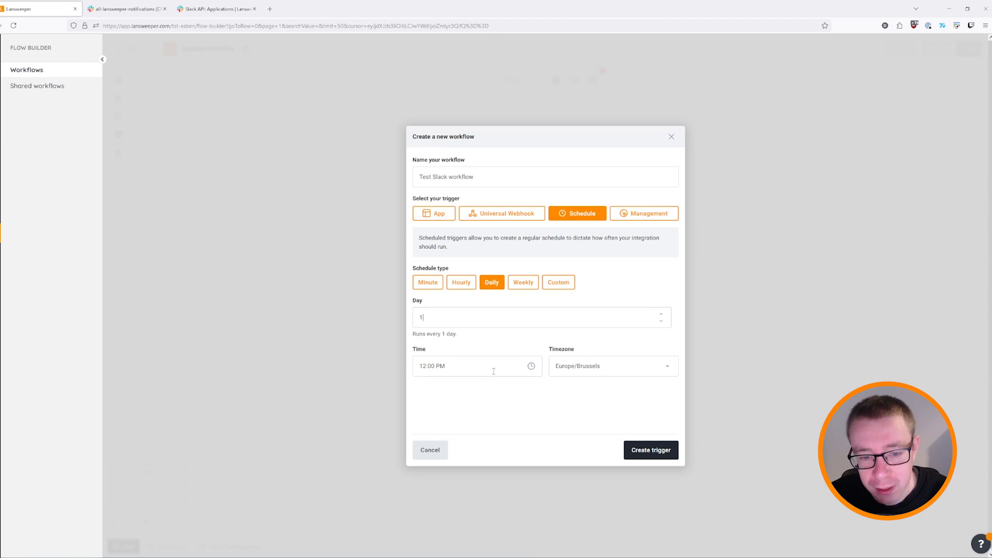
pyautogui.click(531, 365)
pyautogui.click(479, 393)
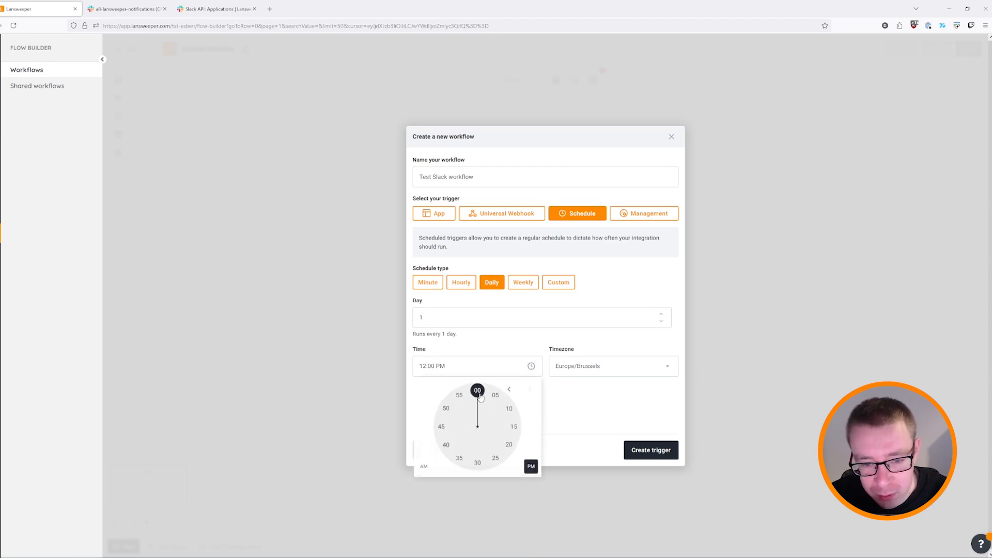
pyautogui.click(479, 392)
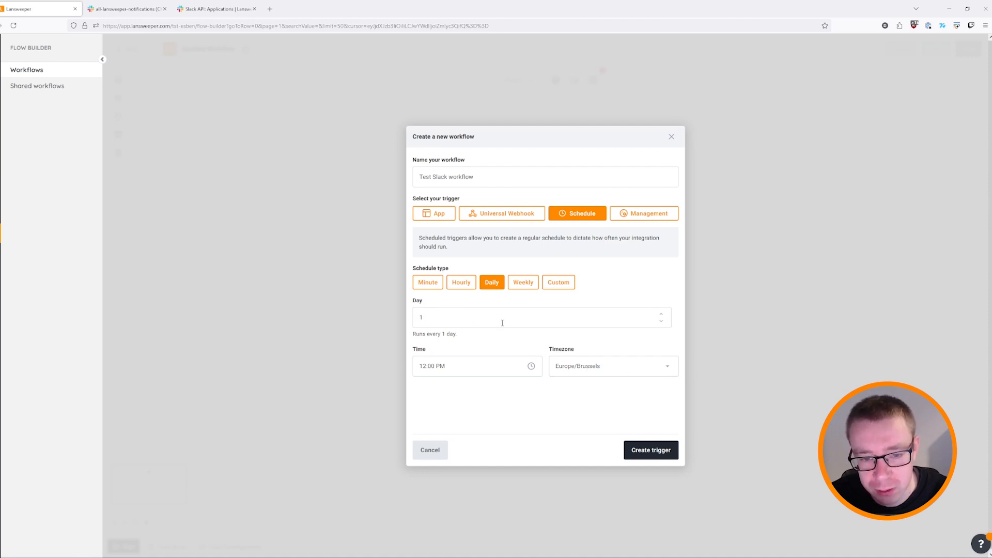
pyautogui.click(654, 451)
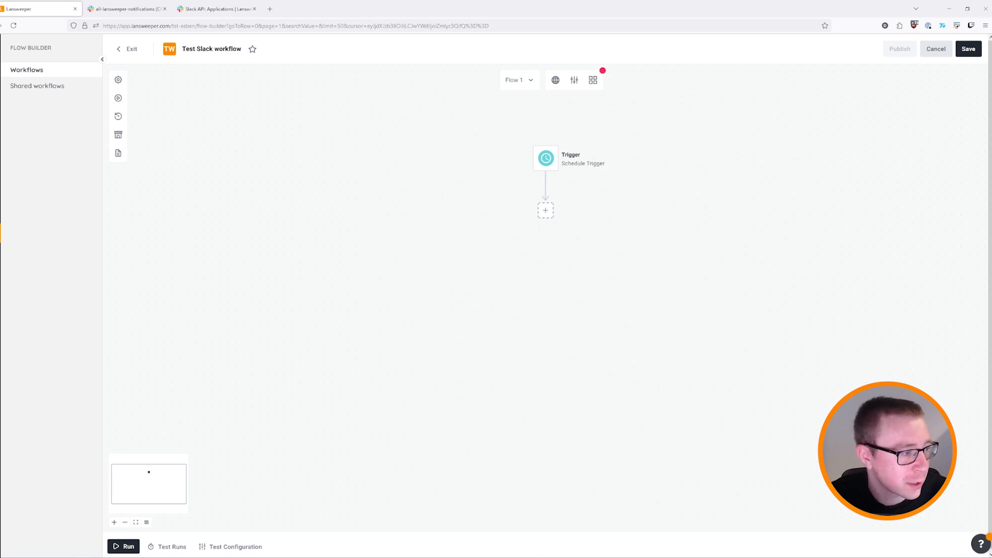
# Open the Add a step picker below the Schedule Trigger node.
pyautogui.click(546, 210)
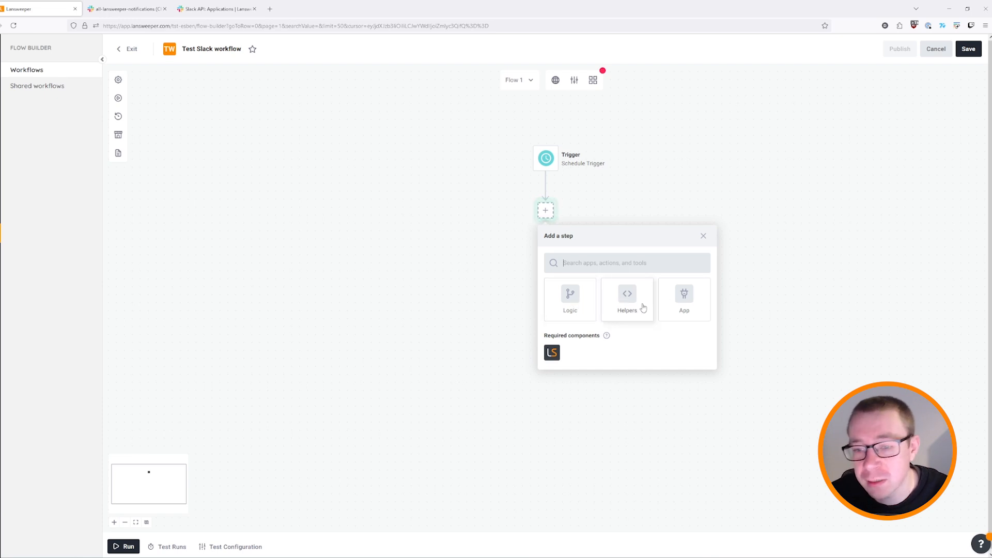
# Preview the Logic Tools, then scroll through the Helpers components such as Code and CSV.
pyautogui.click(572, 304)
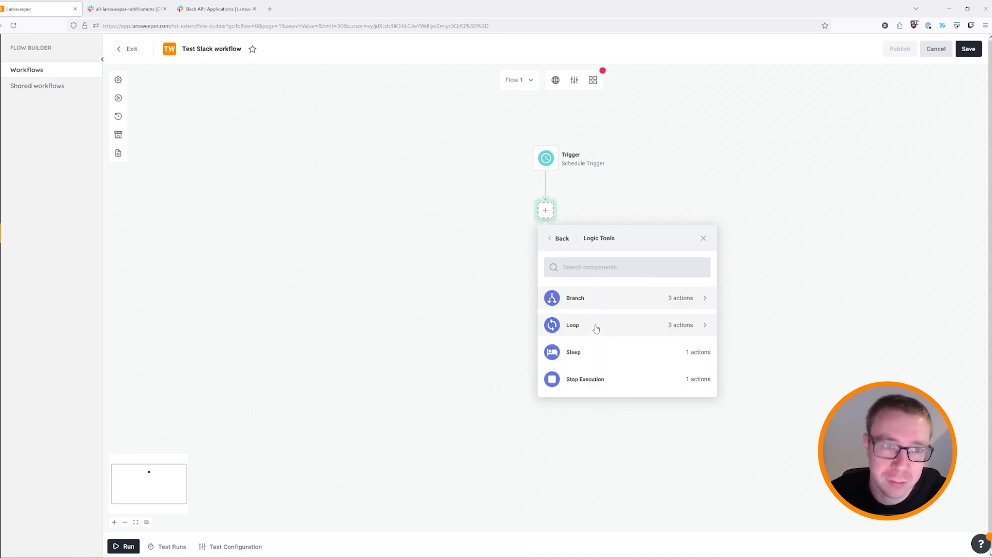
pyautogui.click(561, 240)
pyautogui.click(619, 295)
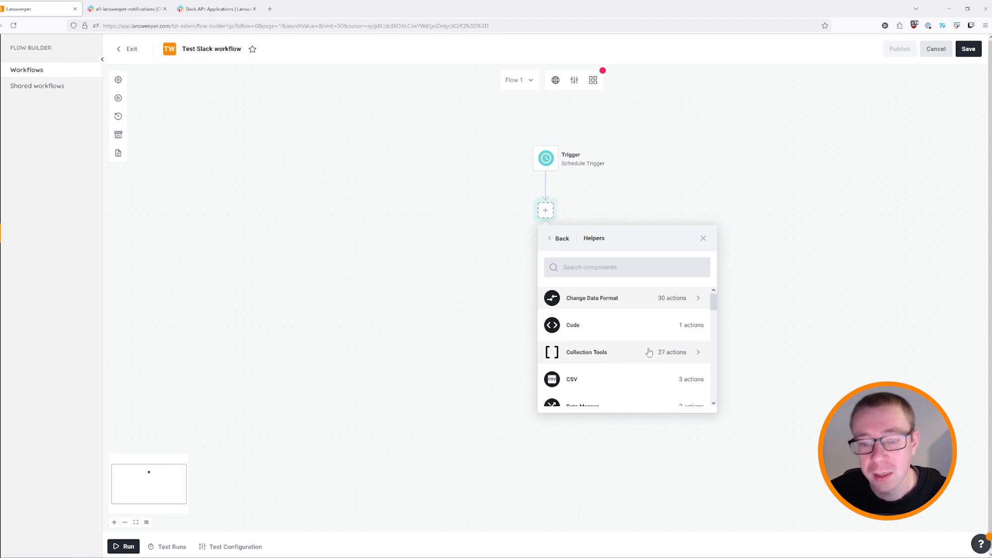
pyautogui.scroll(-1, 613, 371)
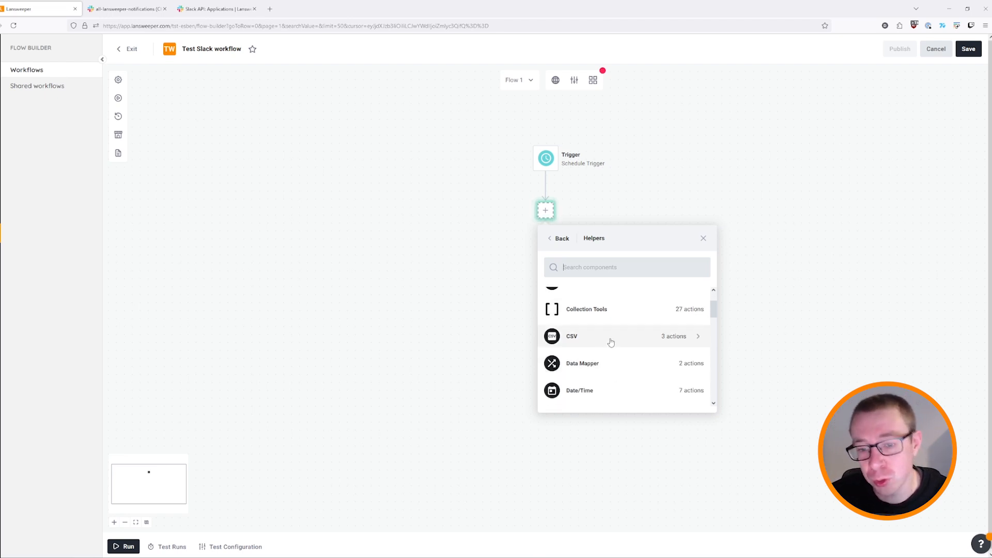
pyautogui.scroll(-3, 606, 344)
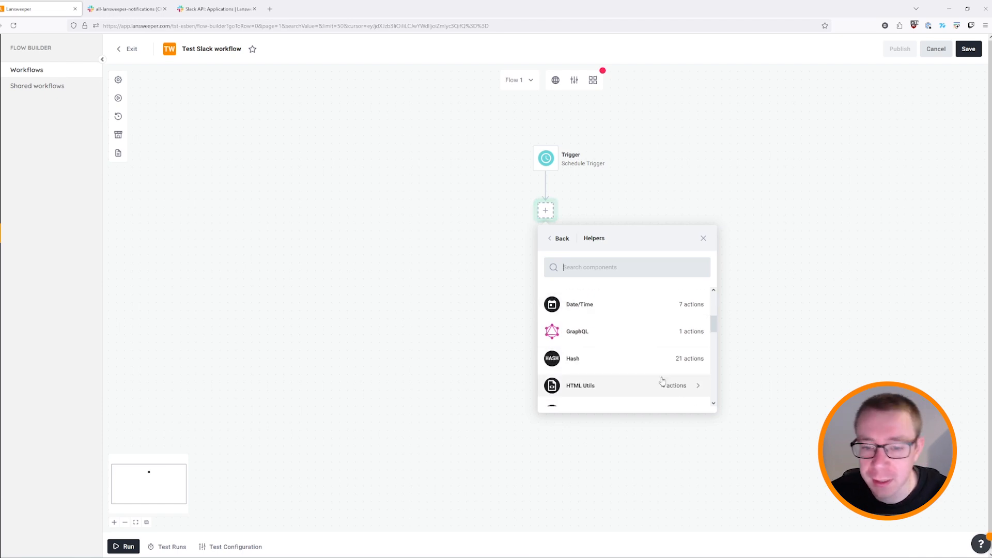
pyautogui.scroll(-3, 647, 387)
pyautogui.scroll(-3, 647, 388)
pyautogui.scroll(1, 577, 351)
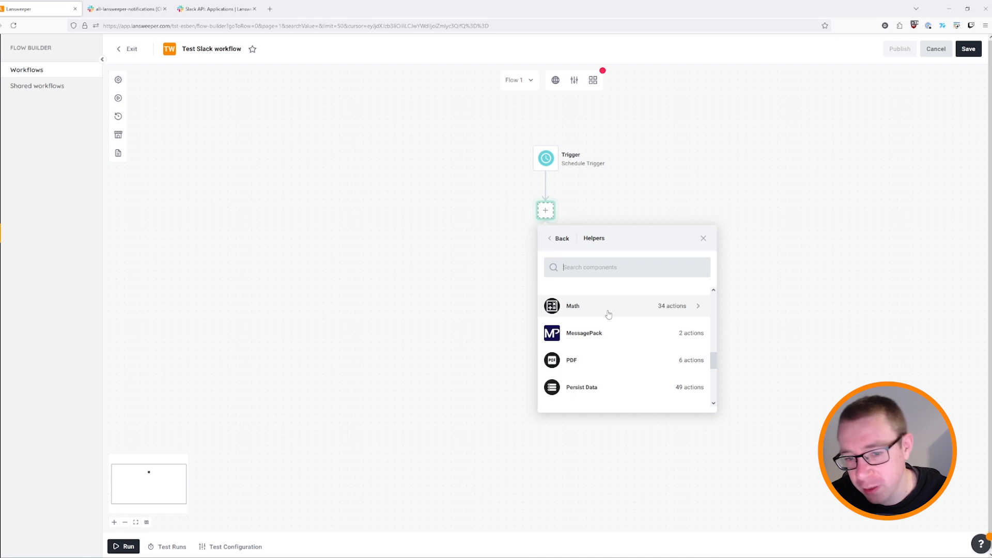
pyautogui.scroll(-5, 622, 313)
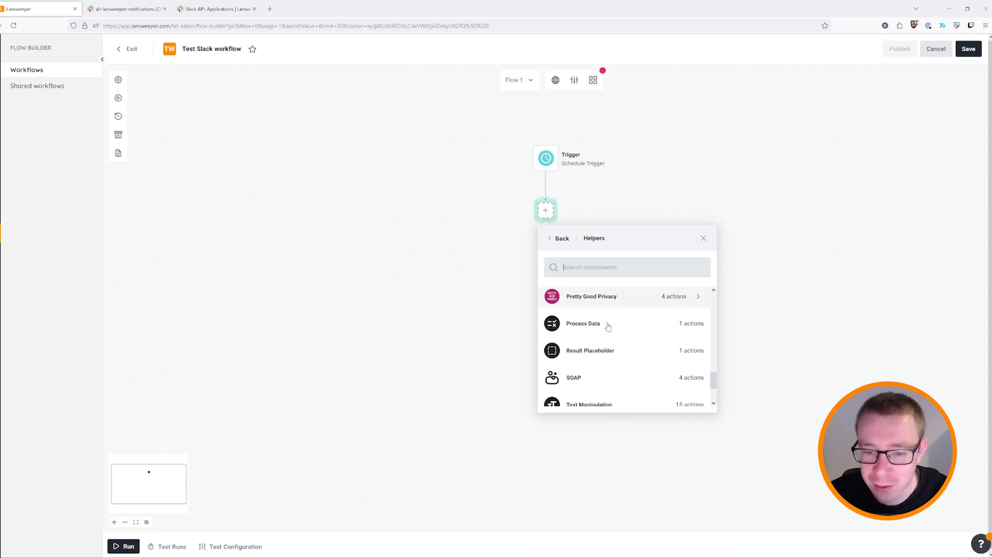
pyautogui.scroll(-1, 628, 351)
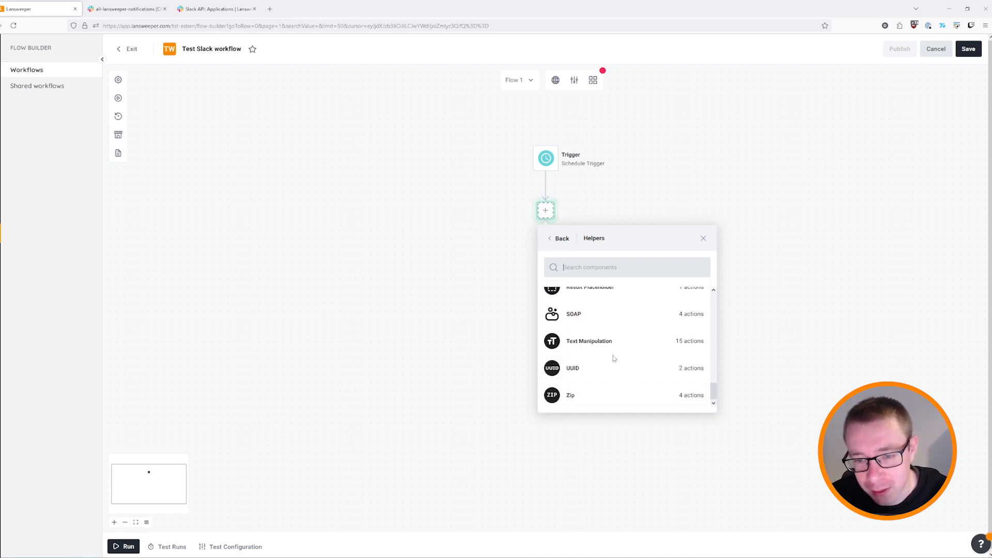
pyautogui.scroll(10, 622, 351)
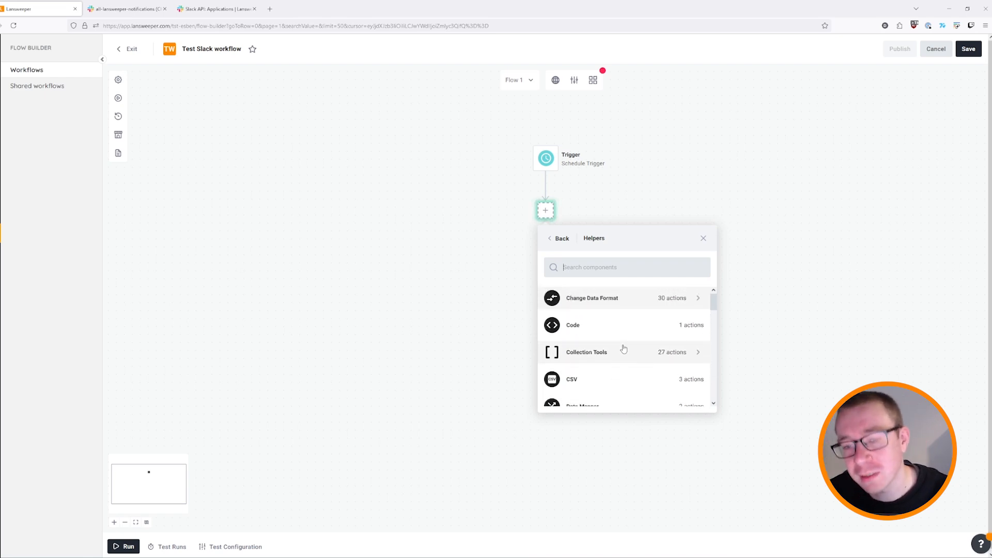
# Browse the App Connectors list from Adobe Acrobat Sign to Azure OpenAI Service.
pyautogui.click(559, 241)
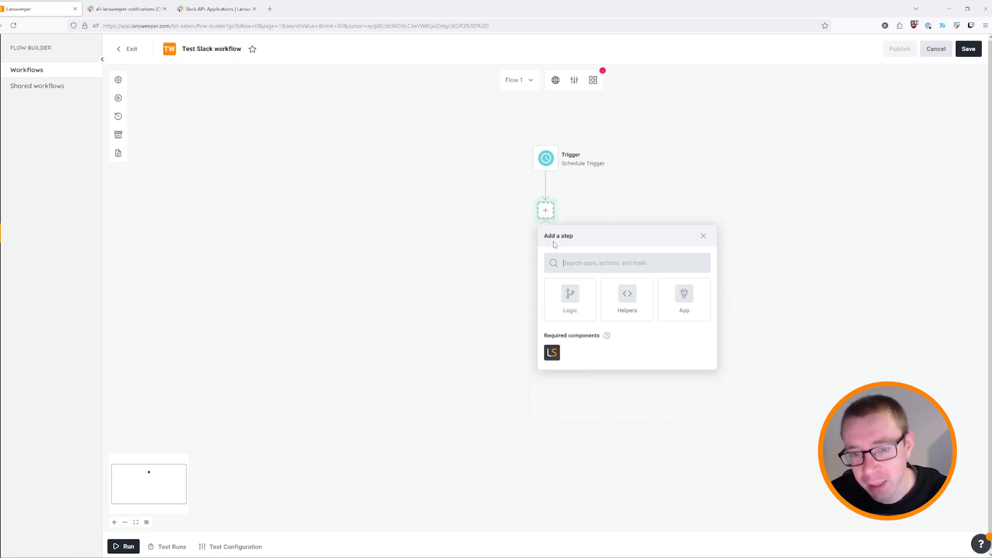
pyautogui.click(684, 299)
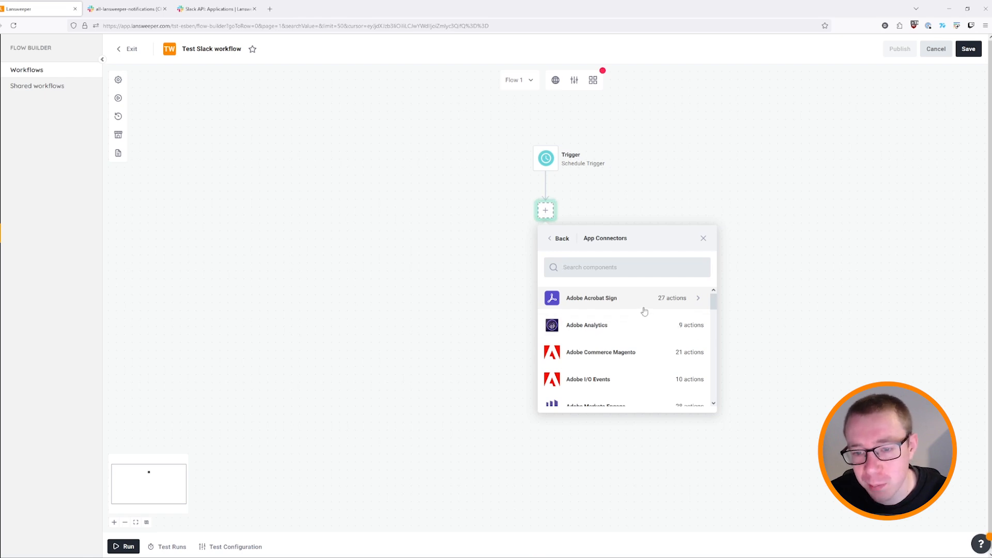
pyautogui.scroll(-2, 652, 353)
pyautogui.scroll(-5, 656, 336)
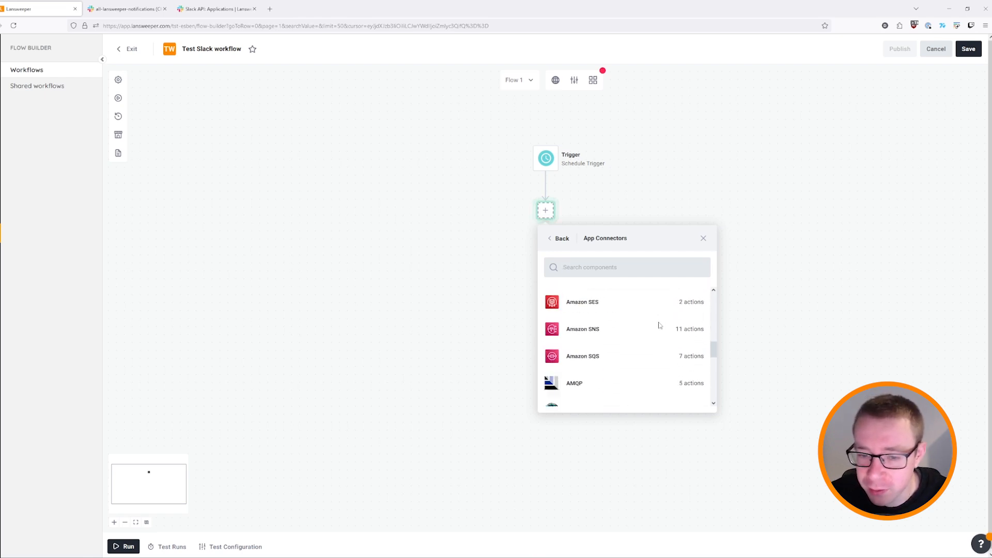
pyautogui.scroll(10, 652, 369)
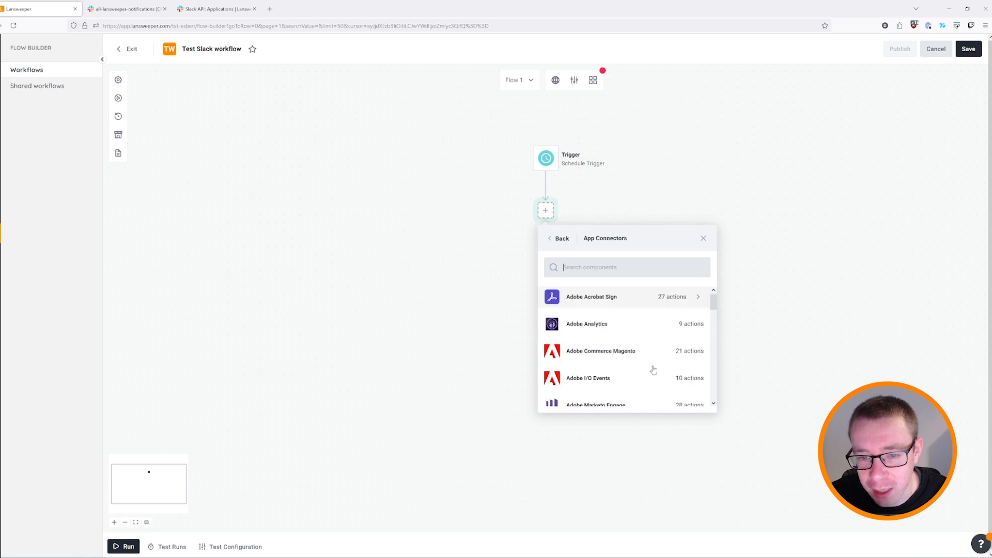
pyautogui.scroll(-6, 654, 373)
pyautogui.scroll(3, 634, 363)
pyautogui.scroll(4, 635, 372)
pyautogui.scroll(-3, 641, 364)
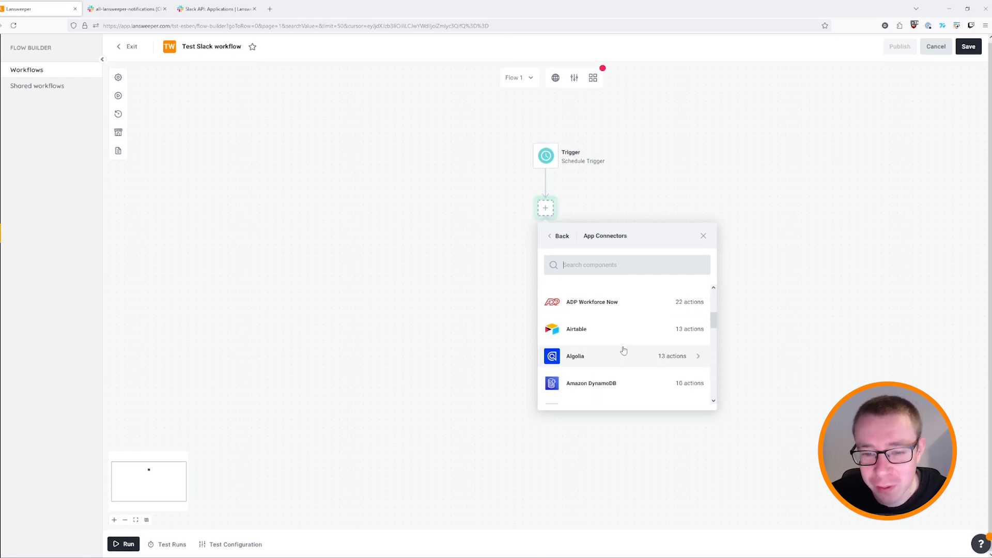
pyautogui.scroll(3, 620, 344)
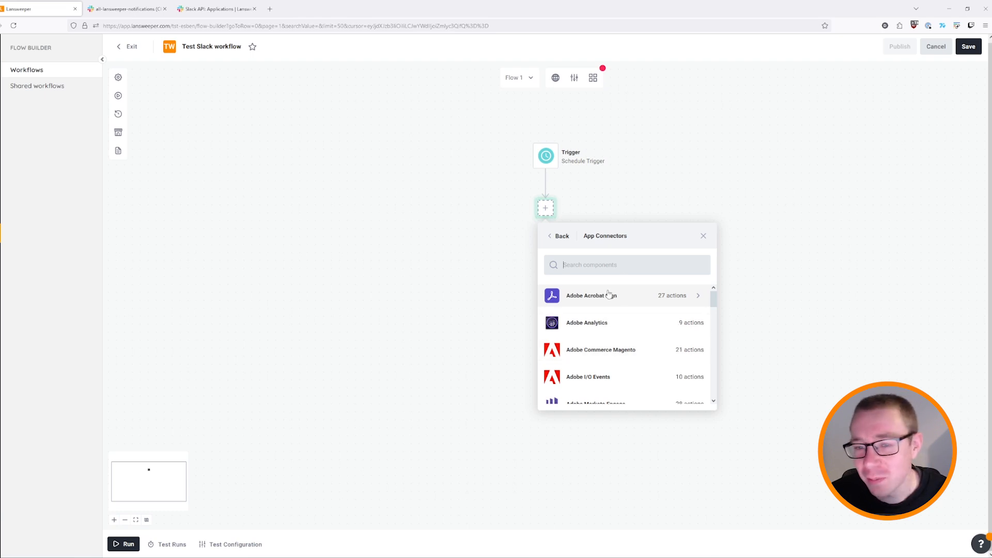
pyautogui.scroll(-6, 620, 305)
pyautogui.scroll(-3, 643, 331)
pyautogui.scroll(6, 625, 321)
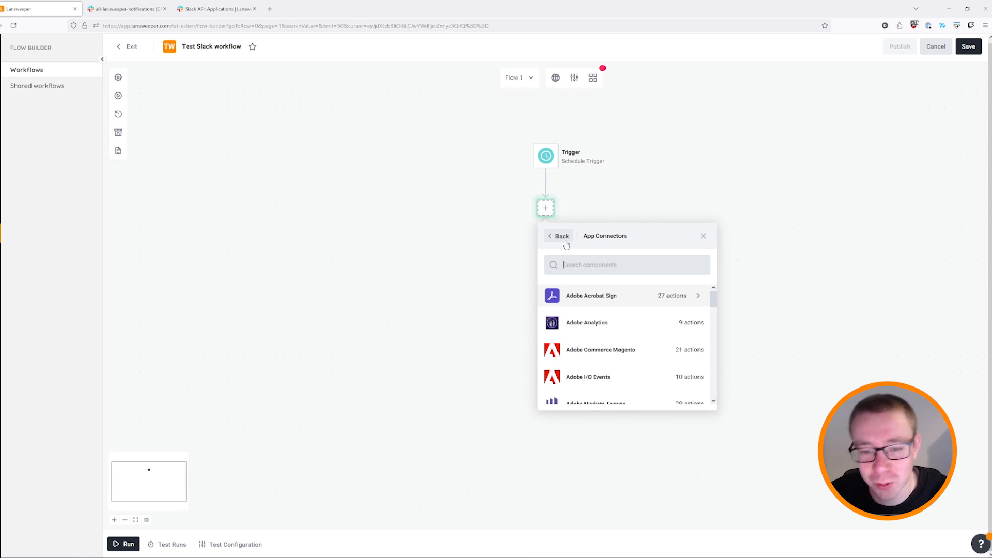
pyautogui.scroll(-6, 635, 341)
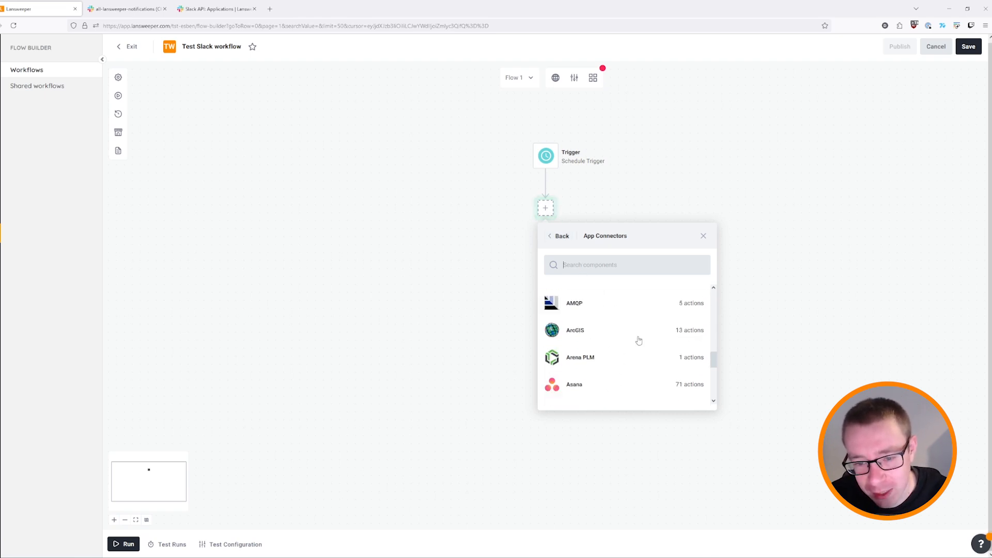
pyautogui.scroll(8, 593, 390)
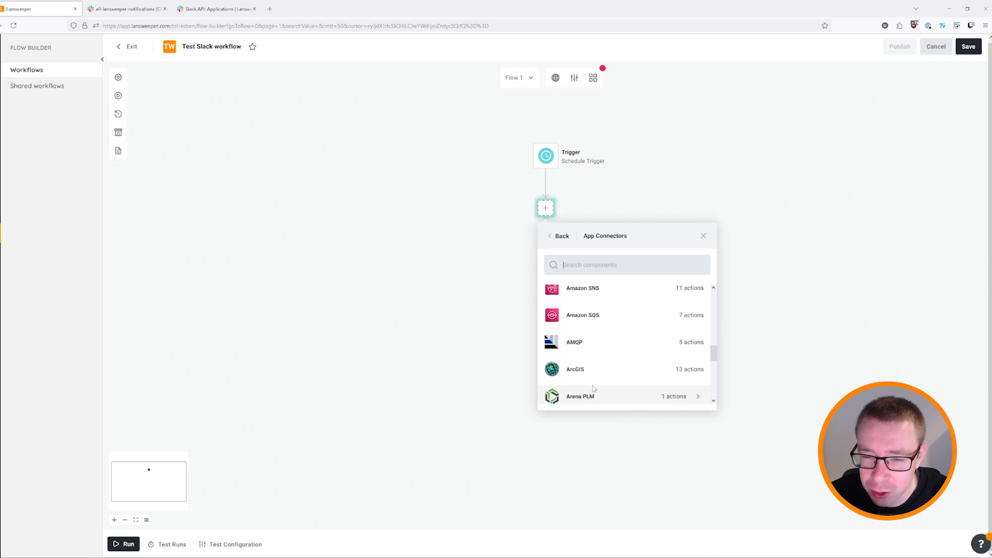
pyautogui.scroll(3, 594, 389)
pyautogui.scroll(-6, 634, 321)
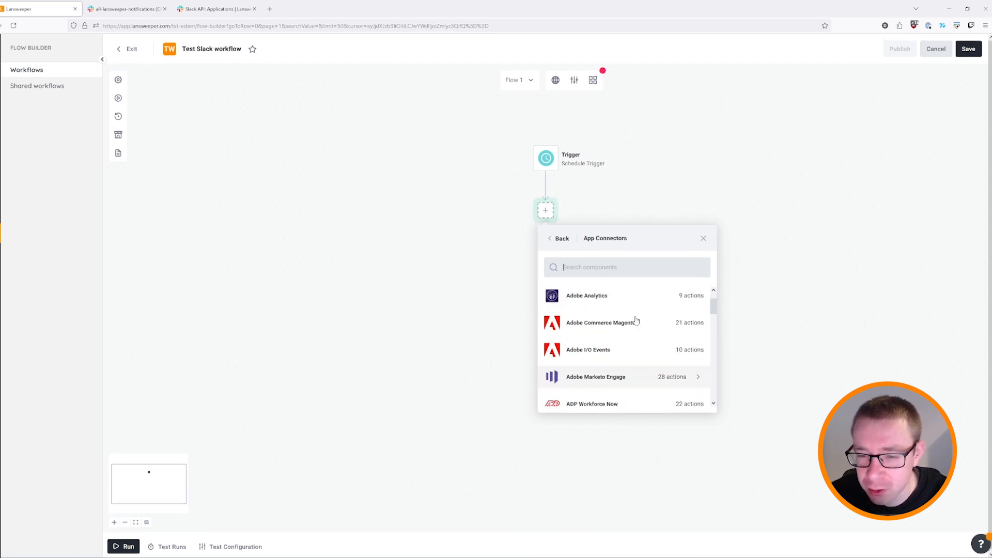
pyautogui.scroll(-1, 632, 327)
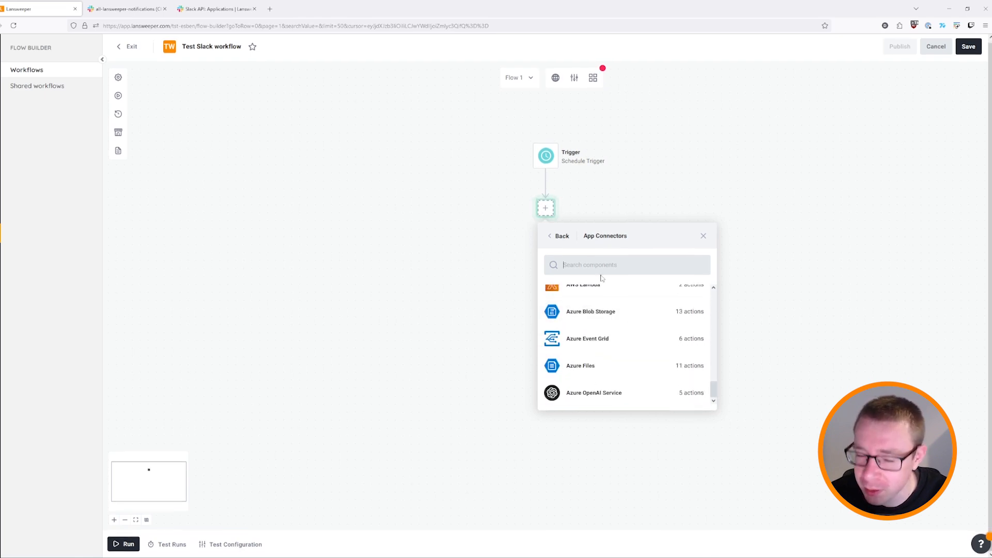
# Search the App Connectors for 'lans', then for 'sql'.
pyautogui.click(574, 263)
pyautogui.write('lans')
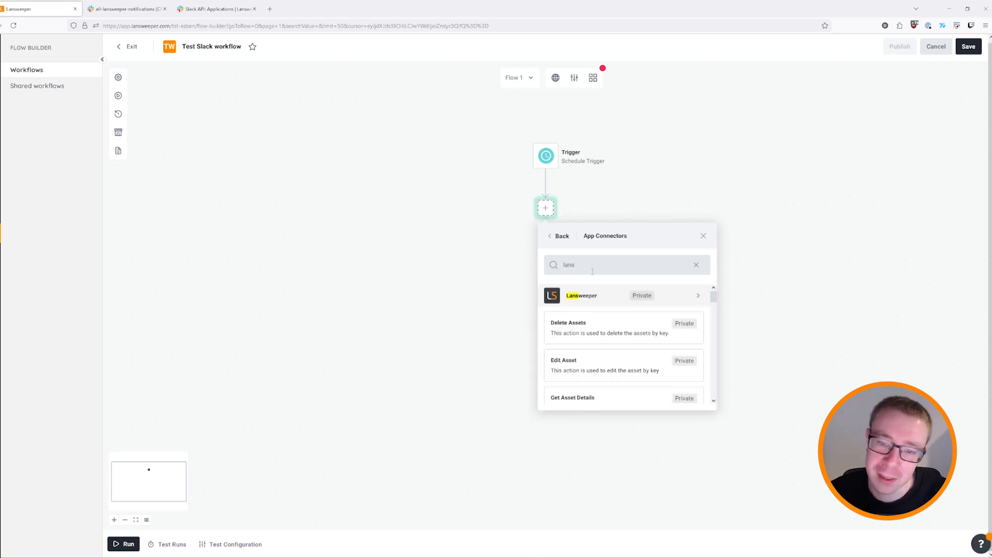
pyautogui.moveTo(571, 268); pyautogui.dragTo(562, 266)
pyautogui.press('BackSpace')
pyautogui.write('sql')
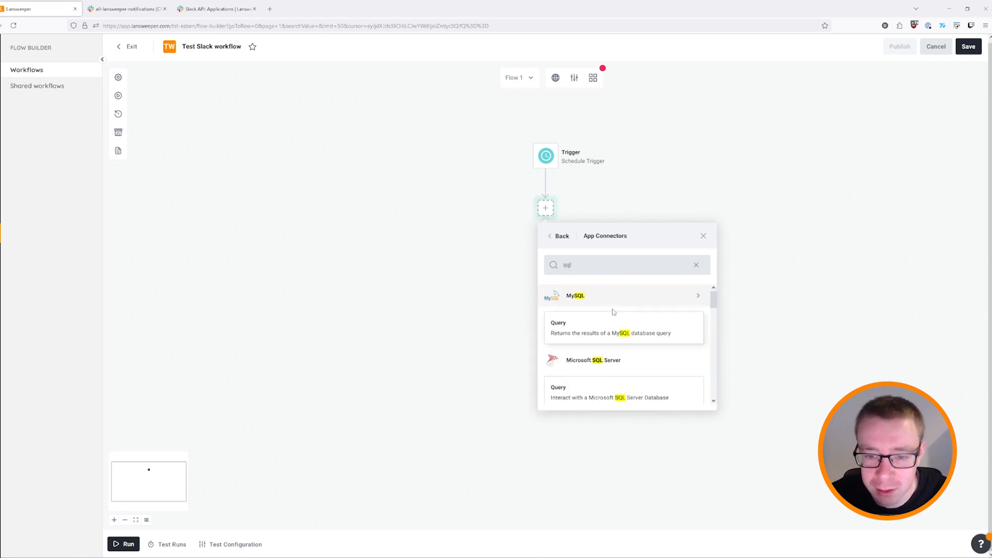
pyautogui.scroll(-1, 635, 358)
pyautogui.scroll(-5, 635, 359)
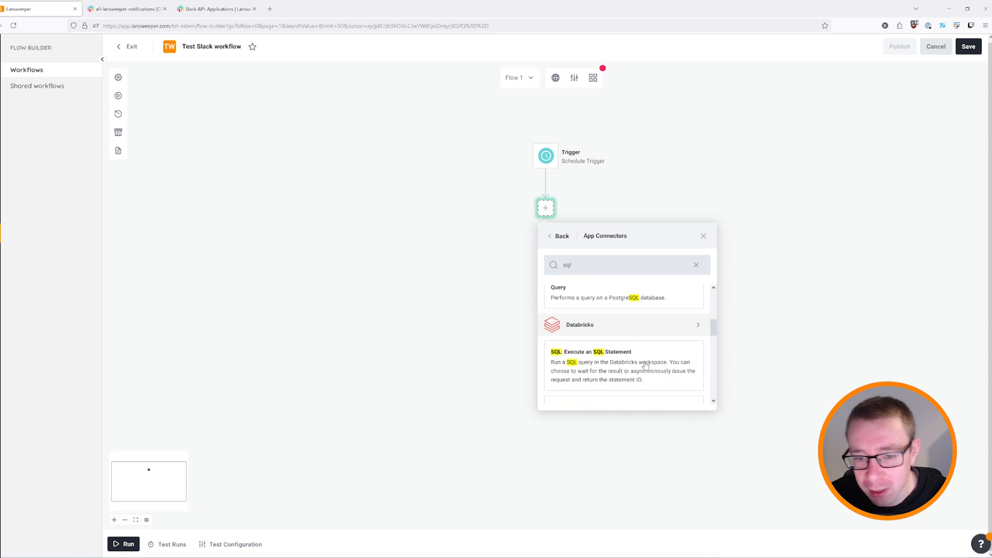
pyautogui.scroll(6, 652, 376)
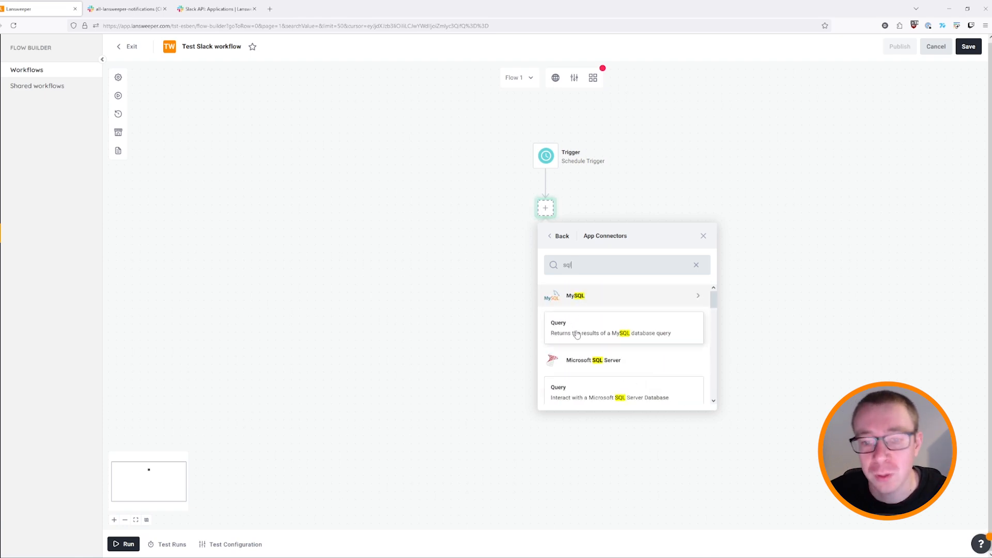
# Clear the connector search and return to the Logic, Helpers and App categories.
pyautogui.doubleClick(579, 274)
pyautogui.press('BackSpace')
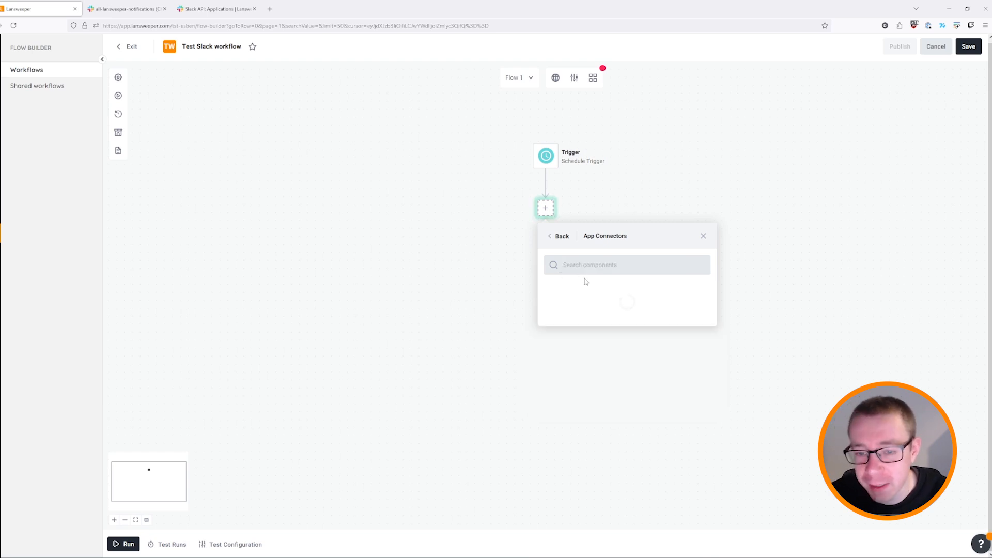
pyautogui.click(564, 235)
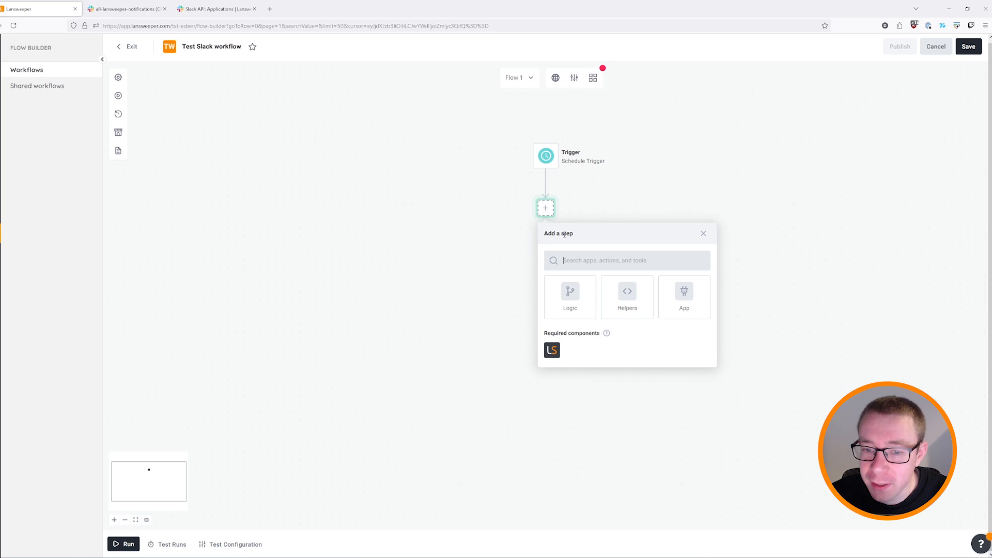
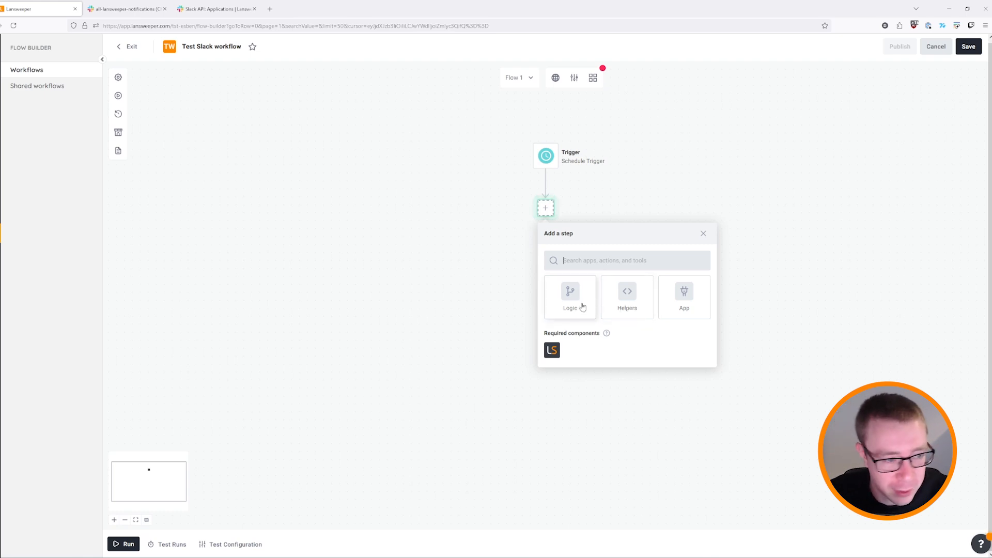
# Search the step catalogue for 'parse' and add a CSV Parse step after the Schedule Trigger.
pyautogui.click(598, 265)
pyautogui.write('pase')
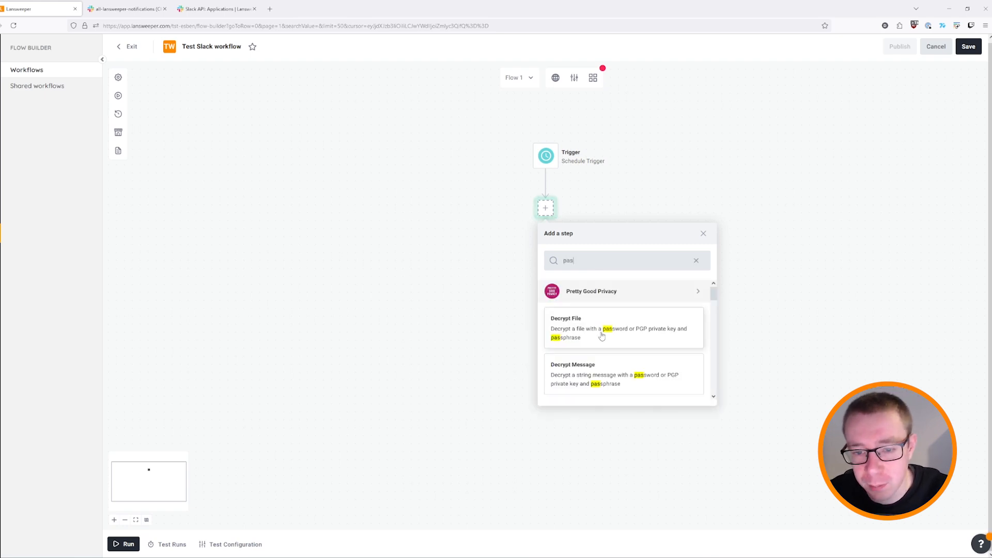
pyautogui.press('BackSpace')
pyautogui.press('BackSpace')
pyautogui.write('rse')
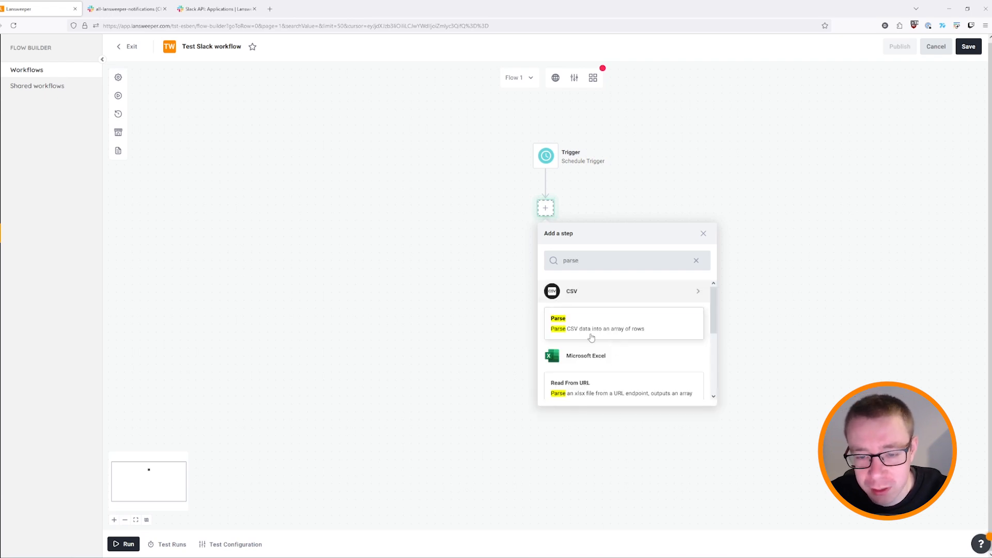
pyautogui.click(643, 332)
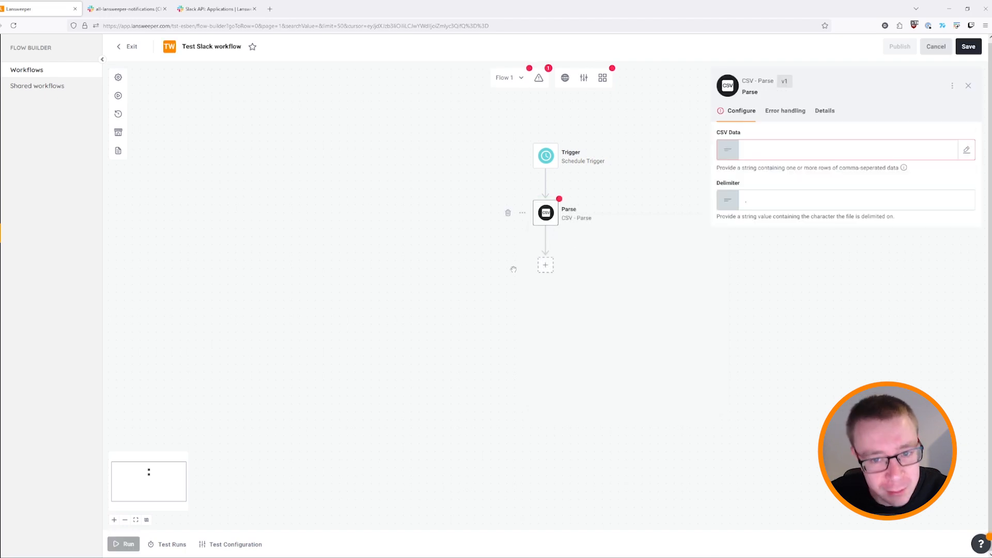
pyautogui.click(542, 269)
# Search 'leng' and add a Collection Tools Length step below Parse.
pyautogui.write('len')
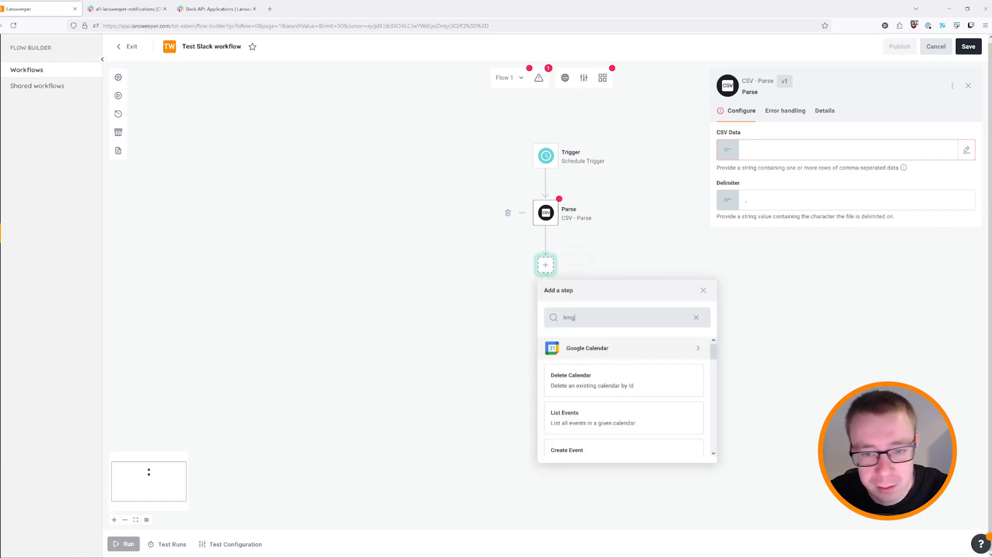
pyautogui.write('g')
pyautogui.click(583, 382)
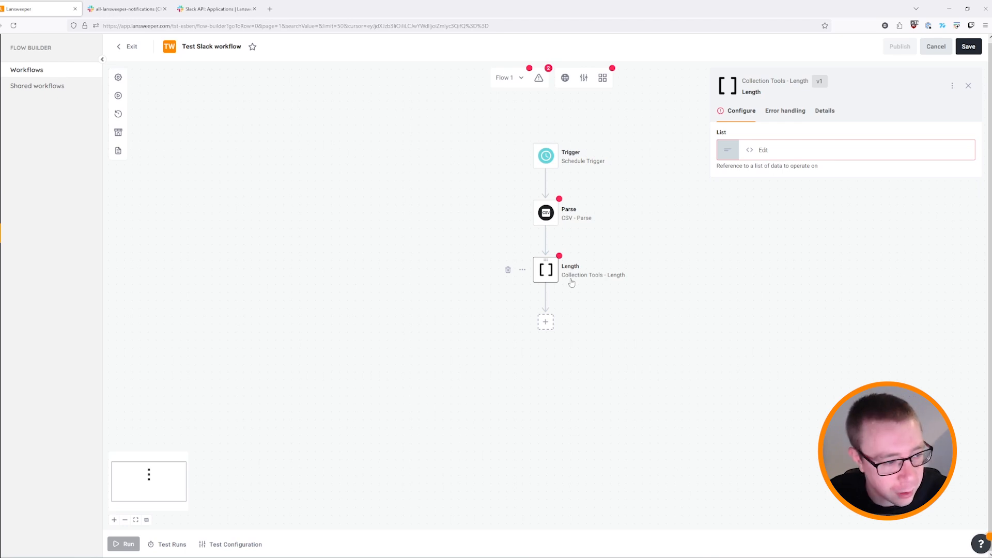
pyautogui.click(545, 322)
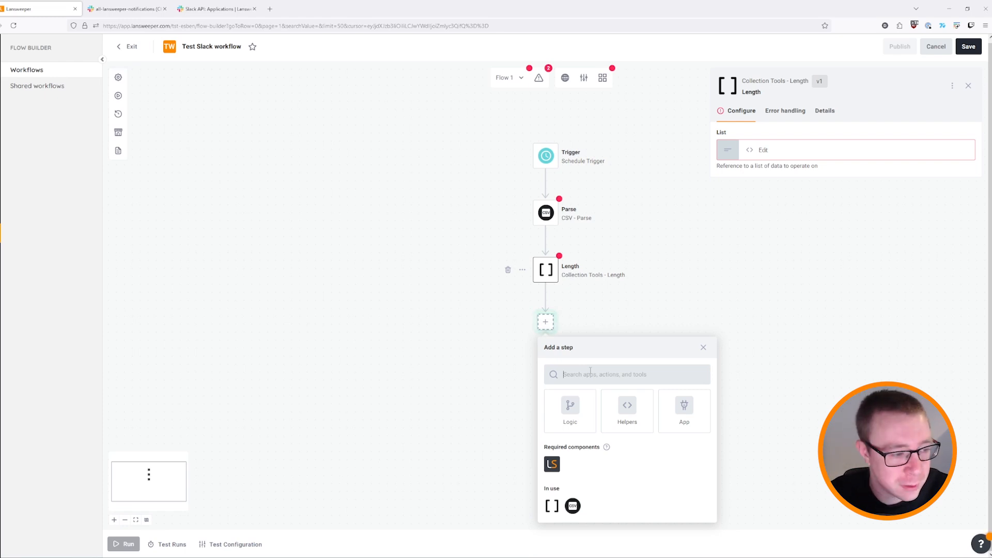
# Add a Math Evaluate Expression step below Length.
pyautogui.write('expression')
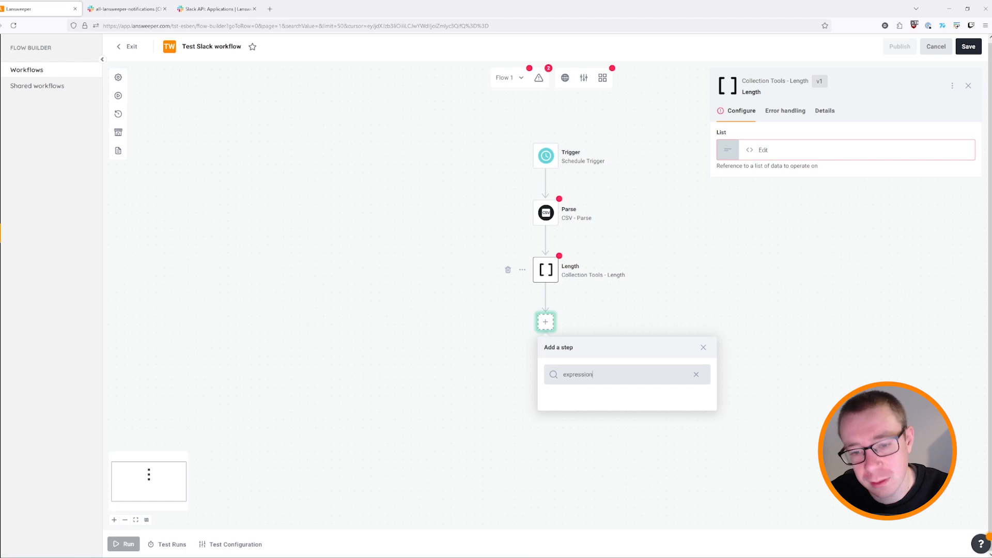
pyautogui.scroll(-1, 594, 454)
pyautogui.click(607, 469)
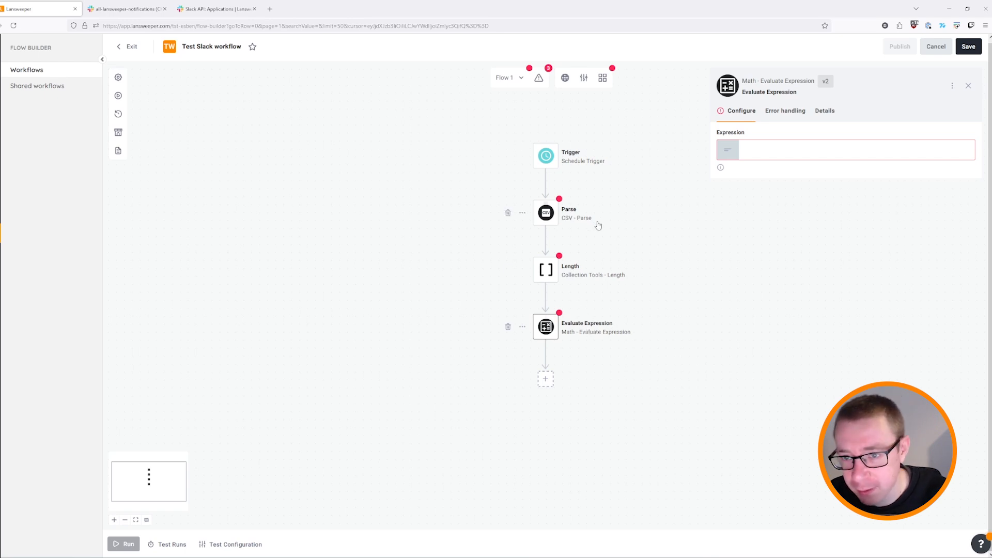
# Search 'post mess' and add a Slack Post Message step below Evaluate Expression.
pyautogui.click(545, 379)
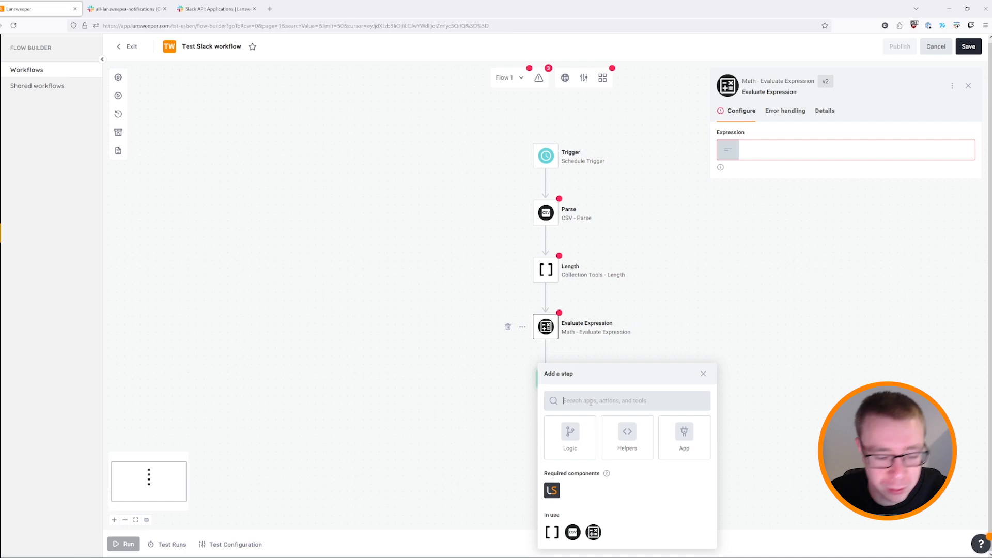
pyautogui.write('post')
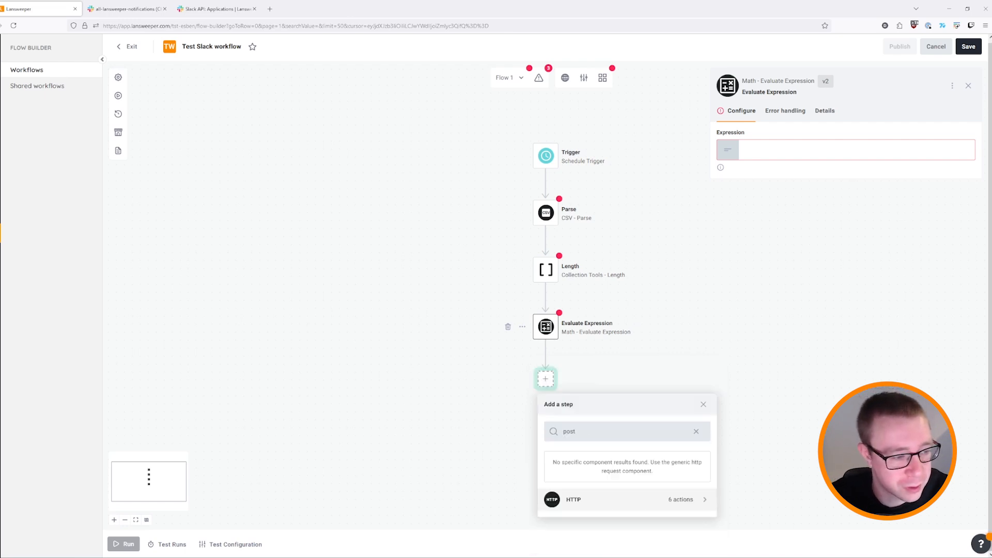
pyautogui.write(' mess')
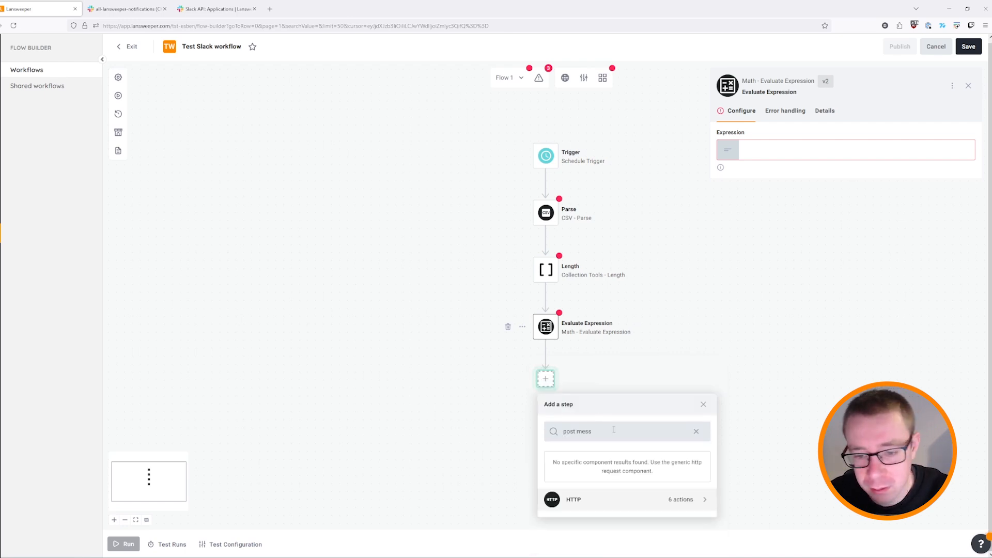
pyautogui.scroll(-2, 594, 493)
pyautogui.scroll(-2, 595, 493)
pyautogui.click(597, 491)
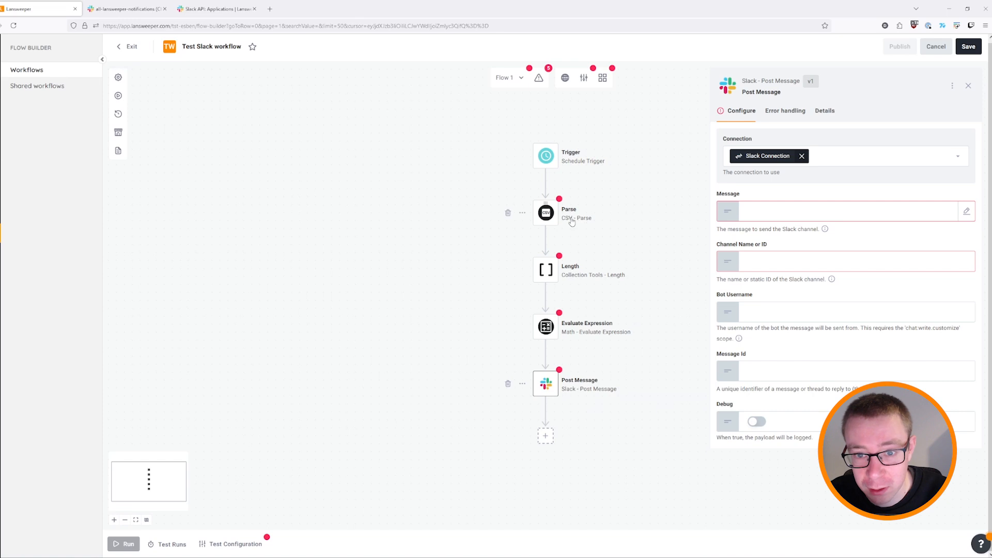
# Add a Lansweeper Report Details step and drag it up between Trigger and Parse.
pyautogui.click(545, 436)
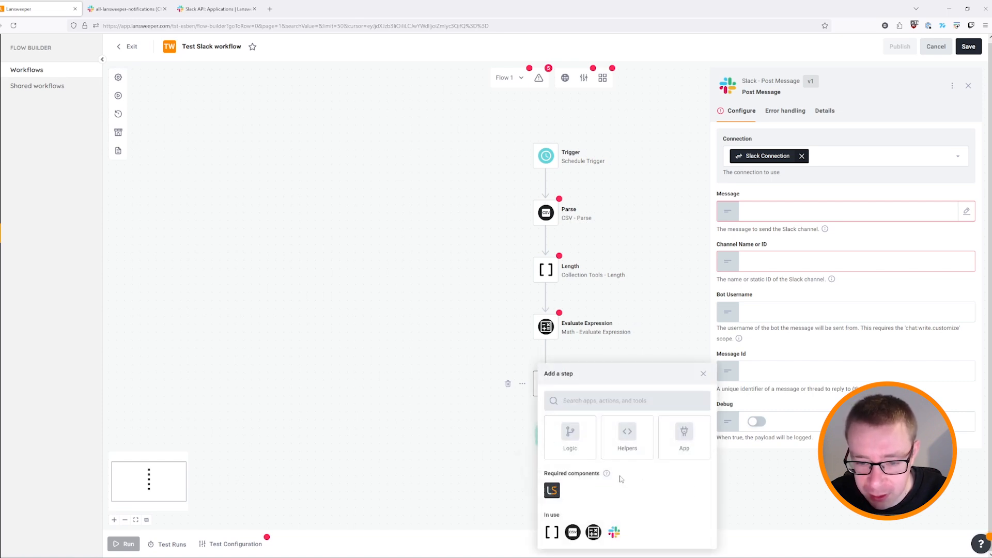
pyautogui.click(551, 490)
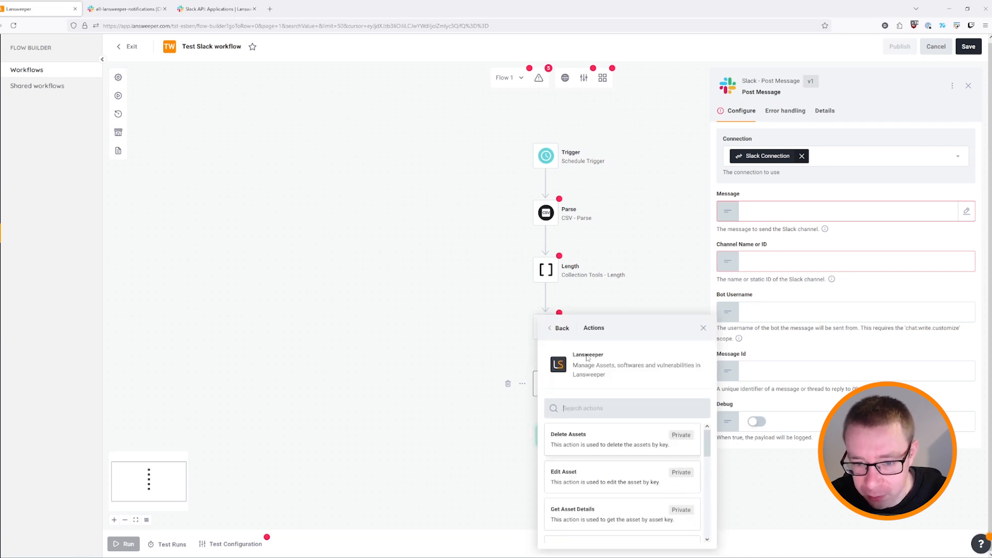
pyautogui.scroll(-6, 640, 475)
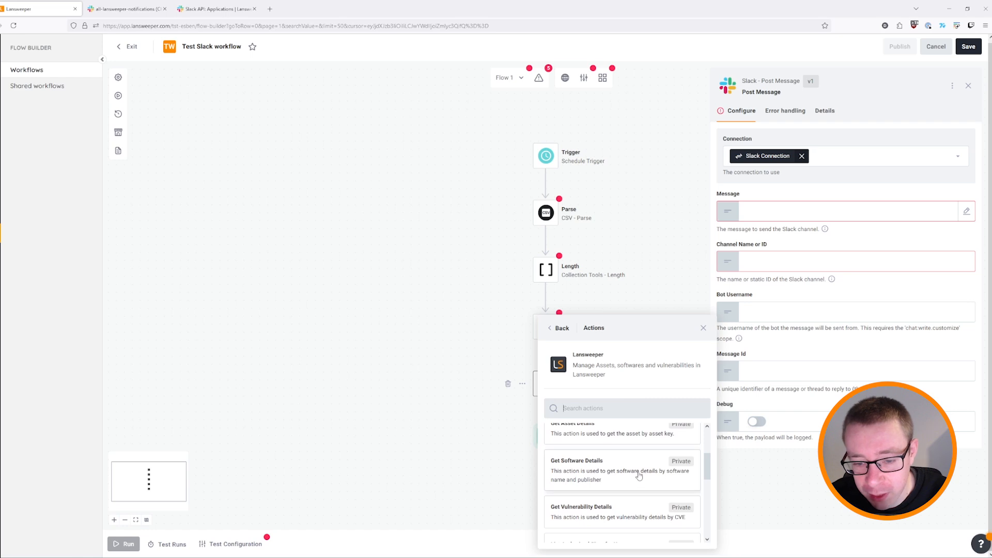
pyautogui.scroll(-2, 639, 475)
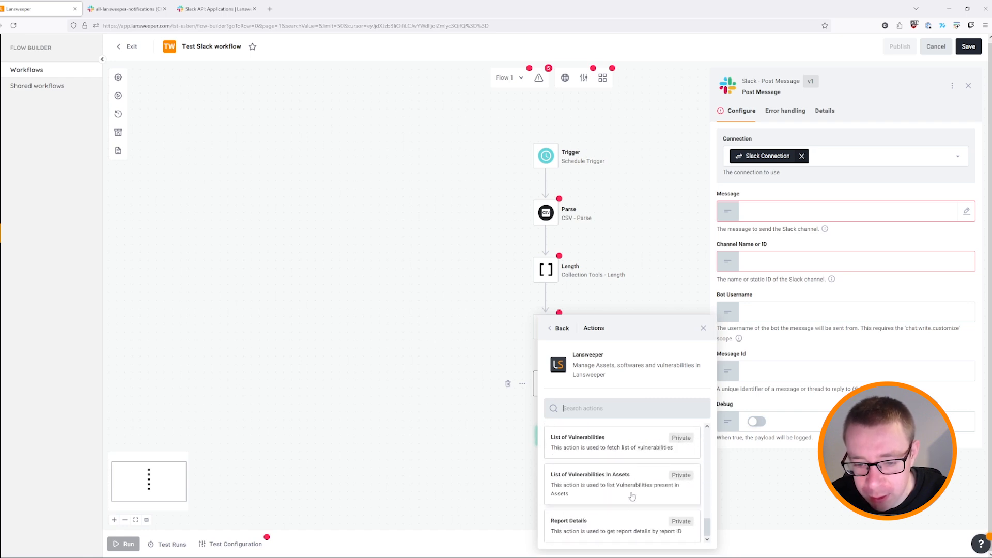
pyautogui.click(597, 527)
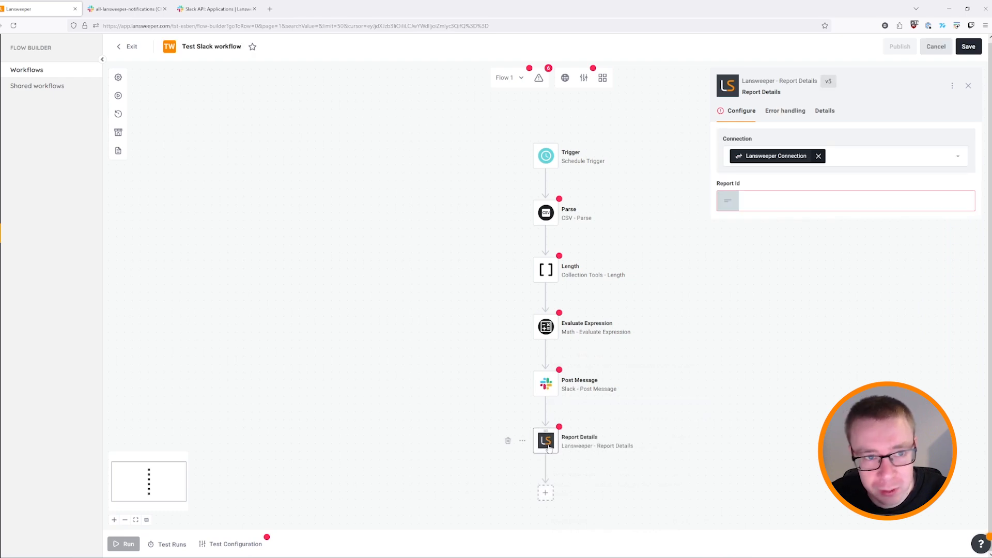
pyautogui.moveTo(545, 430); pyautogui.dragTo(547, 185)
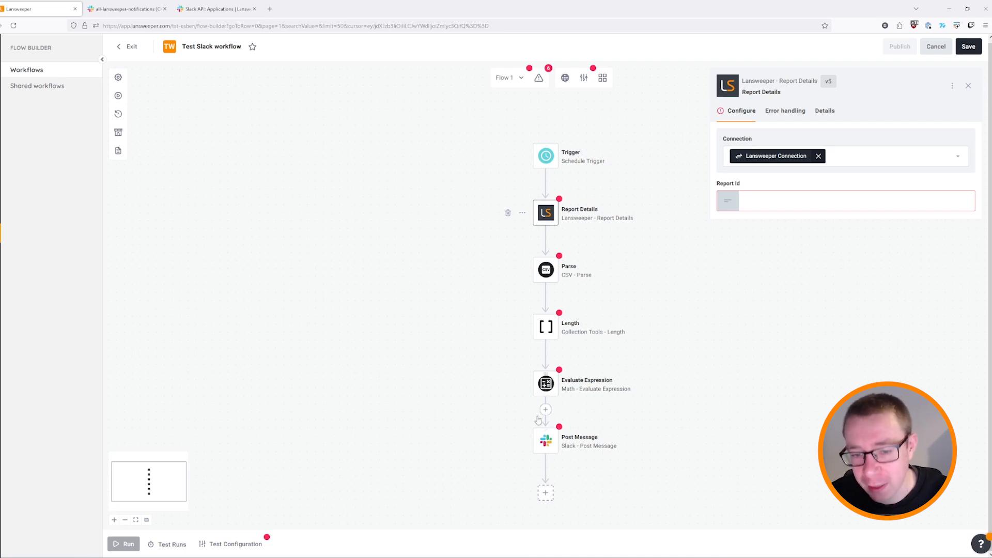
# Check the Post Message and Report Details settings and open the Lansweeper reports list separately.
pyautogui.click(549, 442)
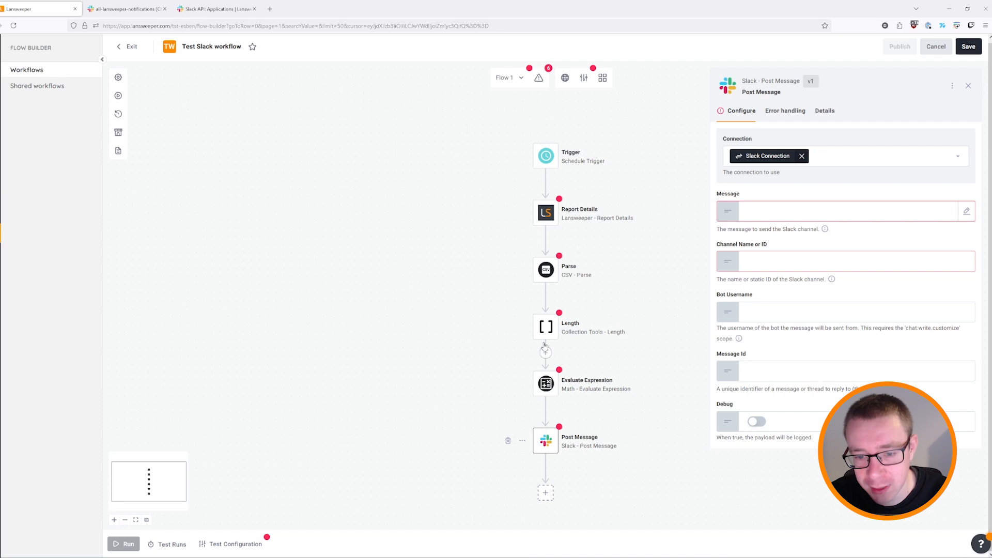
pyautogui.click(546, 213)
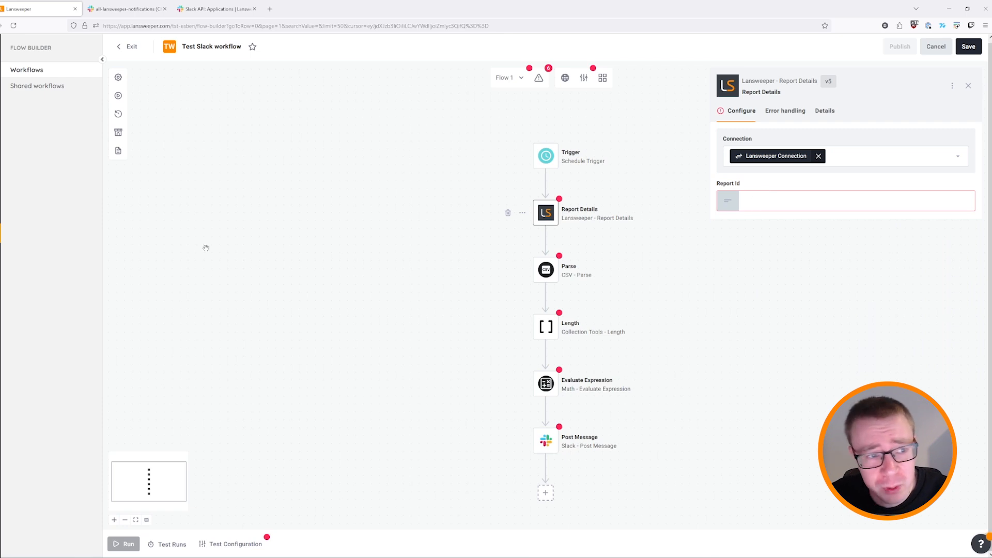
pyautogui.middleClick(1, 194)
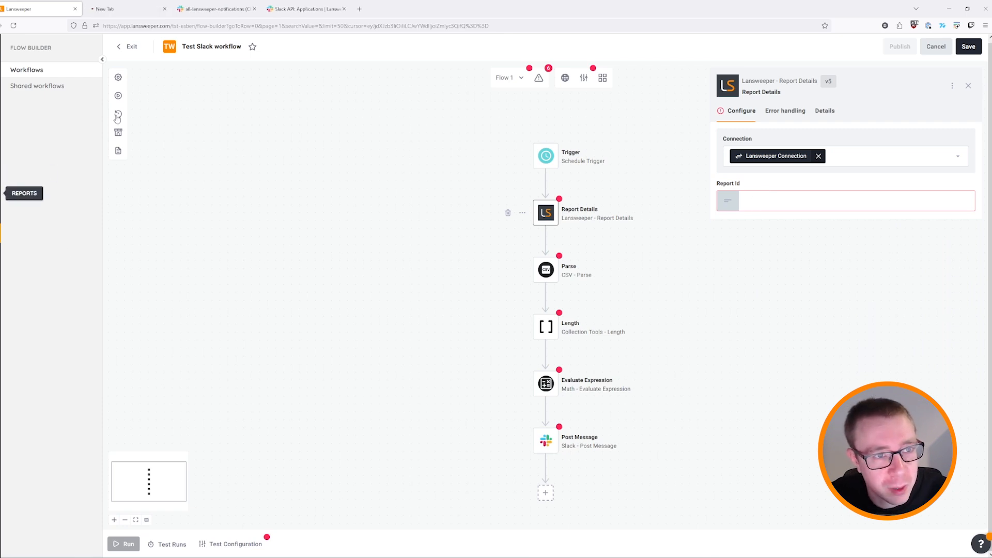
pyautogui.click(129, 9)
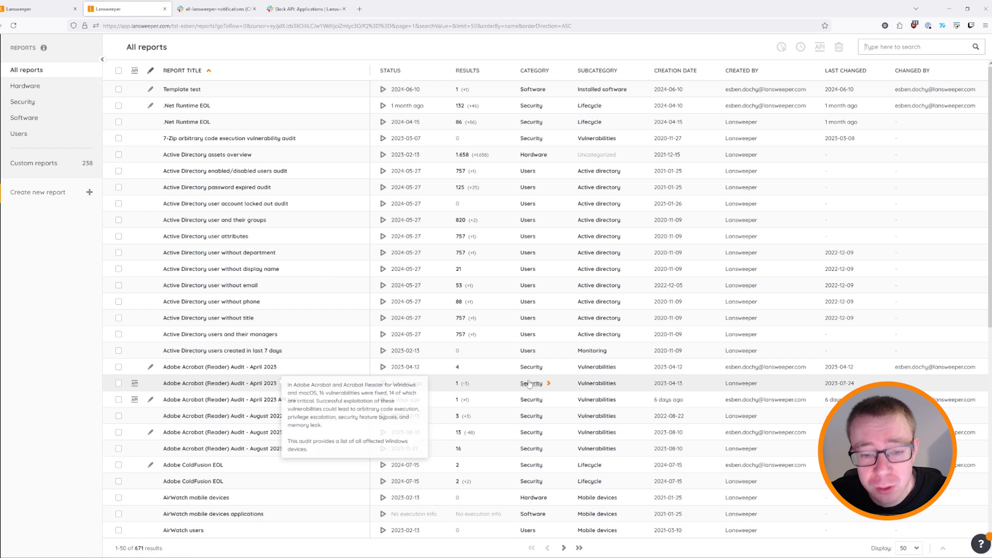
# Open the Adobe Acrobat (Reader) Audit - April 2023 report and confirm its API exposure to Flow builder.
pyautogui.click(251, 387)
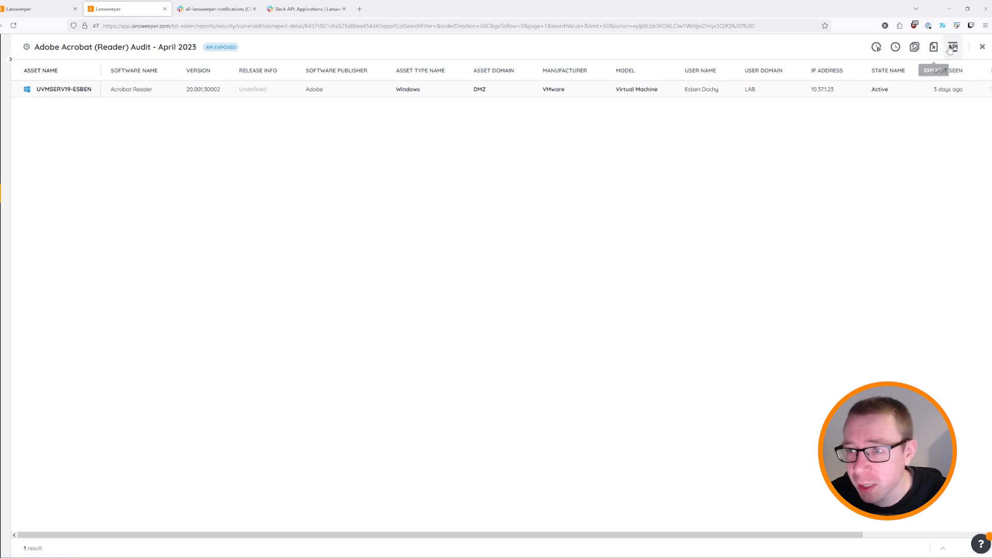
pyautogui.click(953, 46)
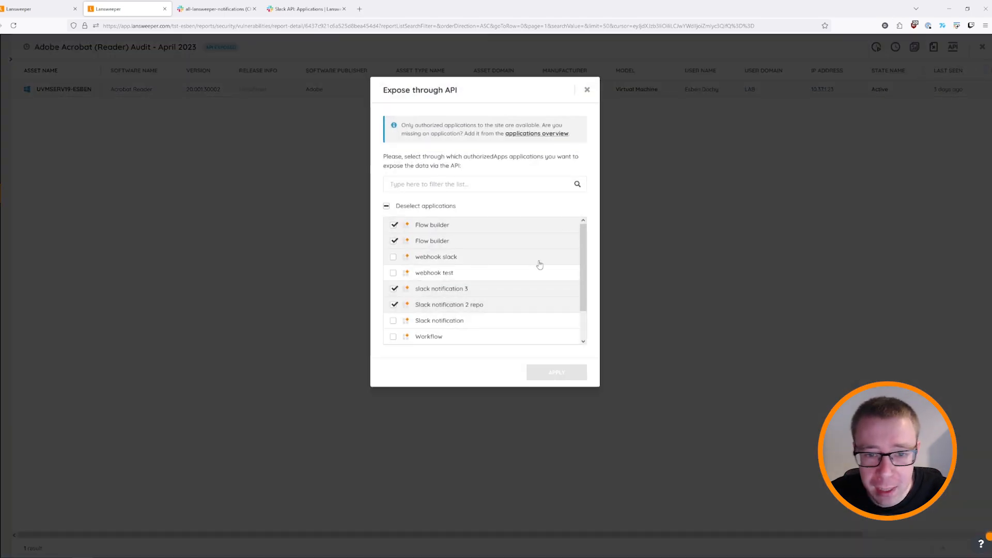
pyautogui.scroll(-2, 582, 256)
pyautogui.scroll(2, 530, 296)
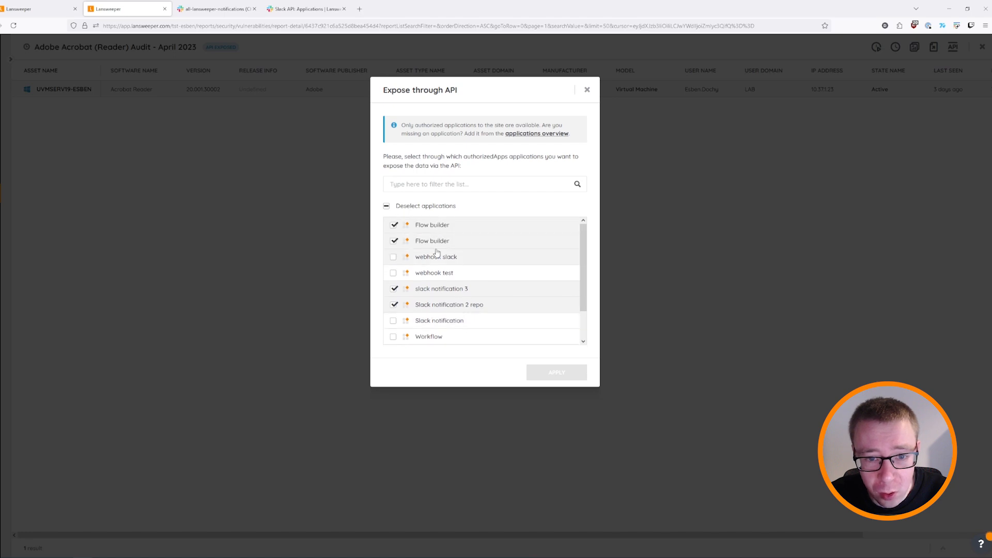
pyautogui.scroll(-2, 465, 338)
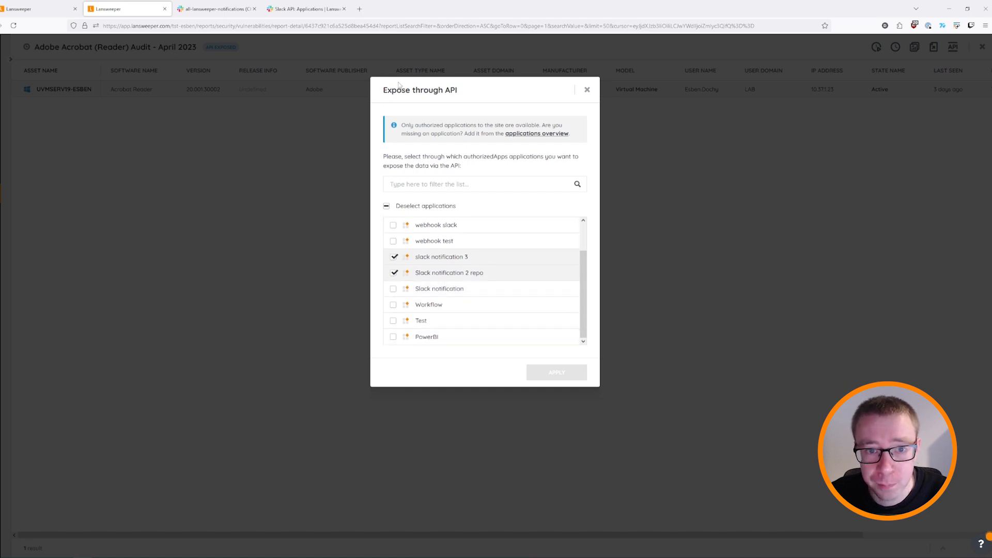
pyautogui.scroll(2, 476, 237)
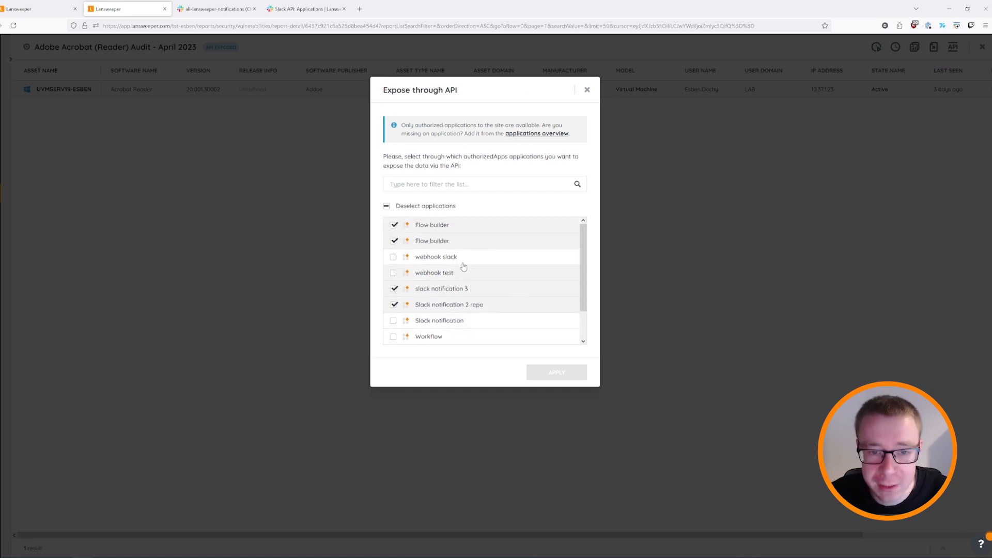
pyautogui.scroll(-2, 503, 280)
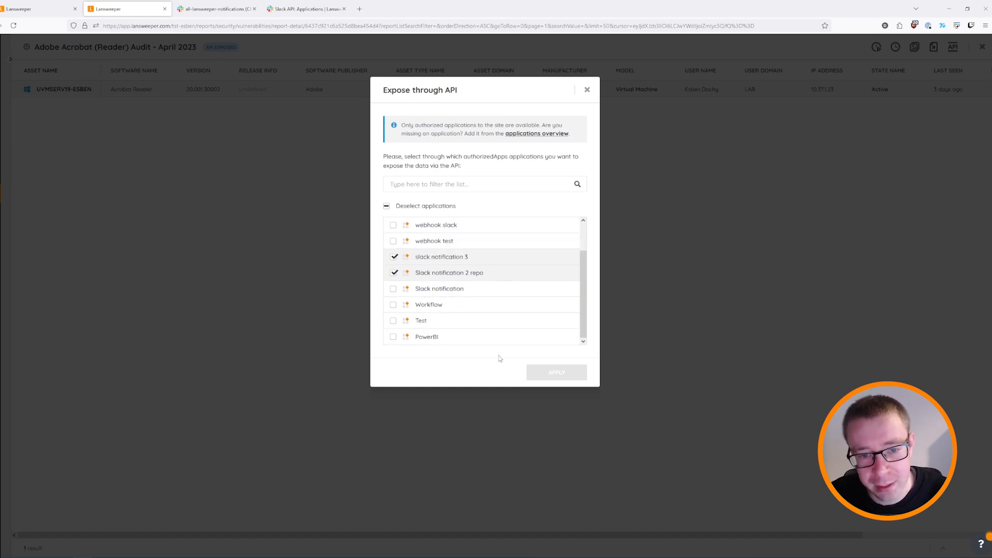
pyautogui.scroll(2, 468, 323)
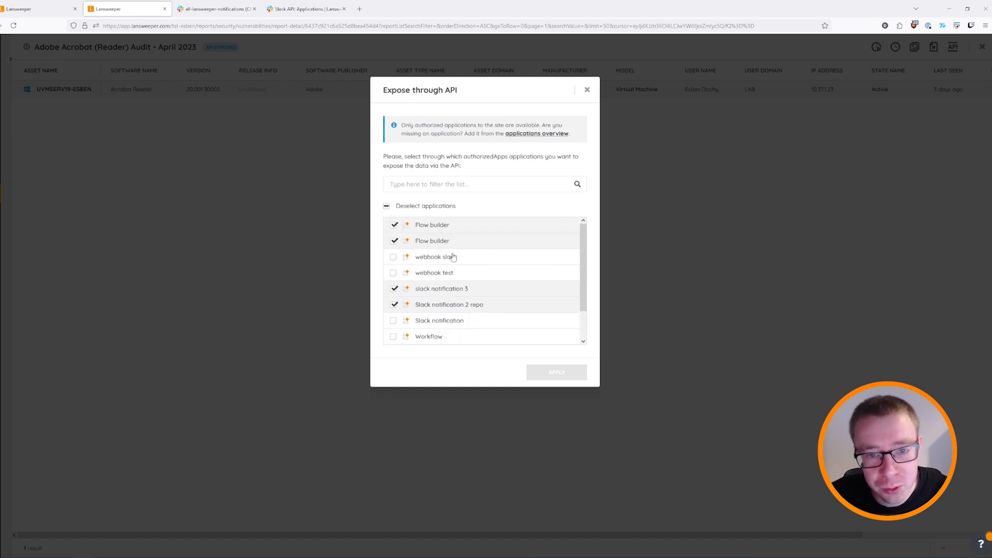
pyautogui.scroll(-2, 450, 305)
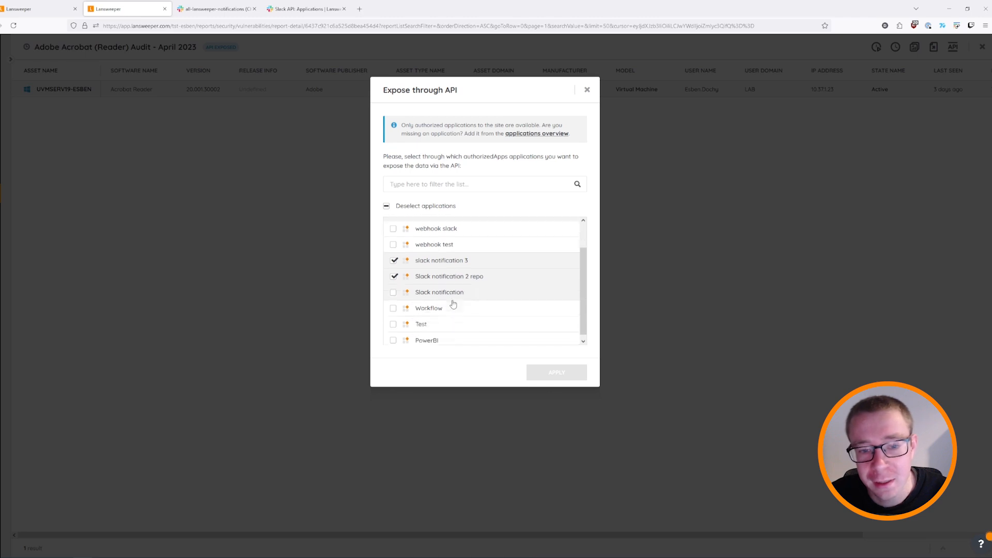
pyautogui.scroll(2, 451, 242)
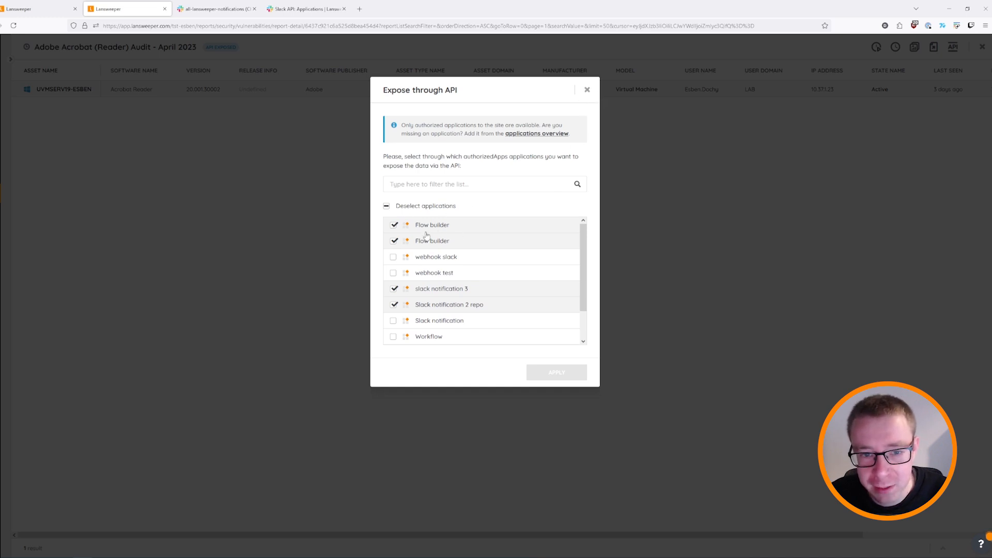
pyautogui.click(587, 91)
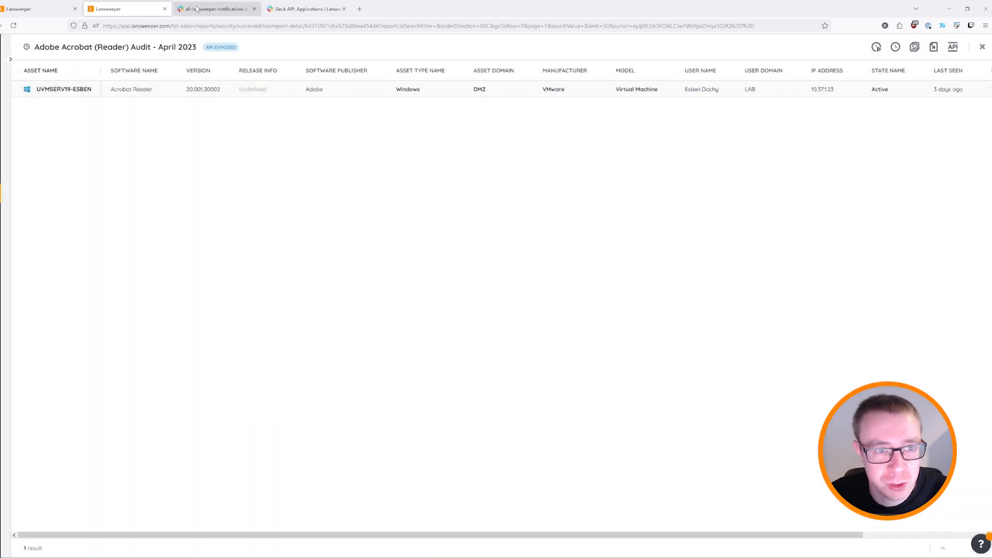
# Copy the audit report's ID from its URL and paste it into Report Details' Report Id.
pyautogui.click(15, 6)
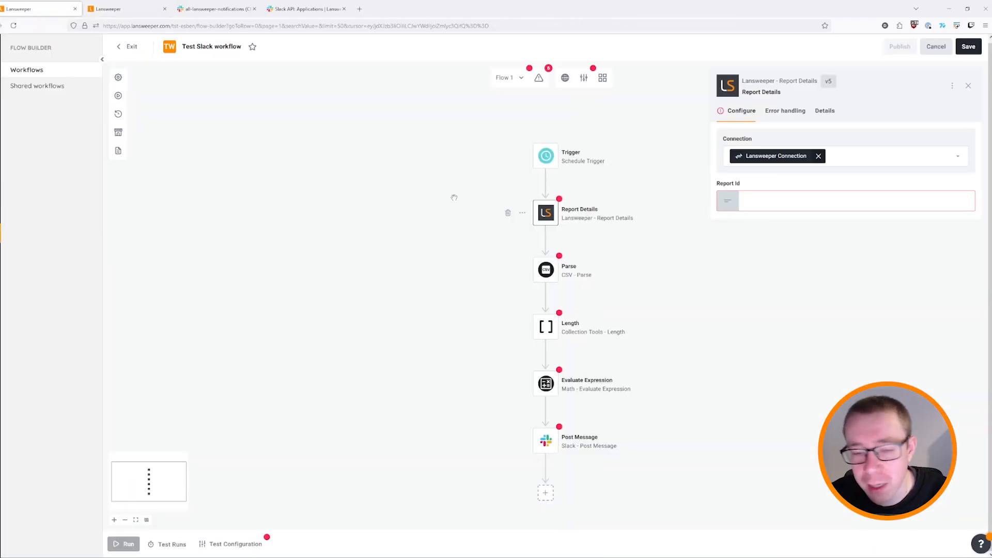
pyautogui.click(96, 11)
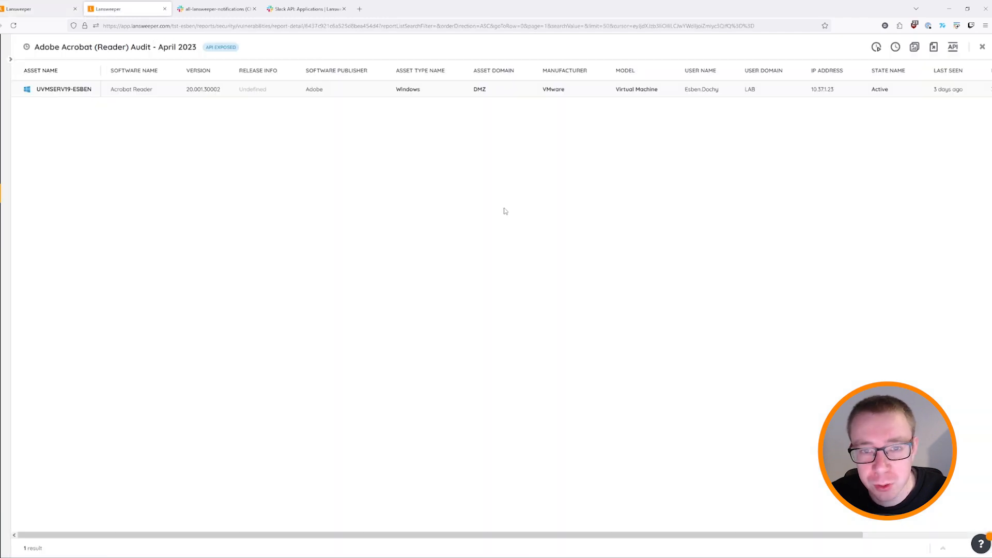
pyautogui.click(26, 7)
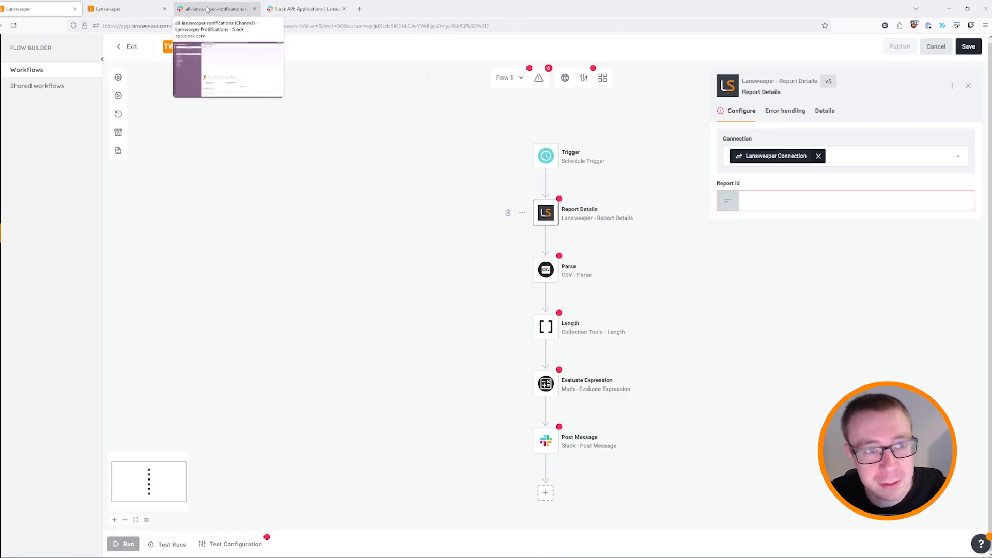
pyautogui.click(127, 11)
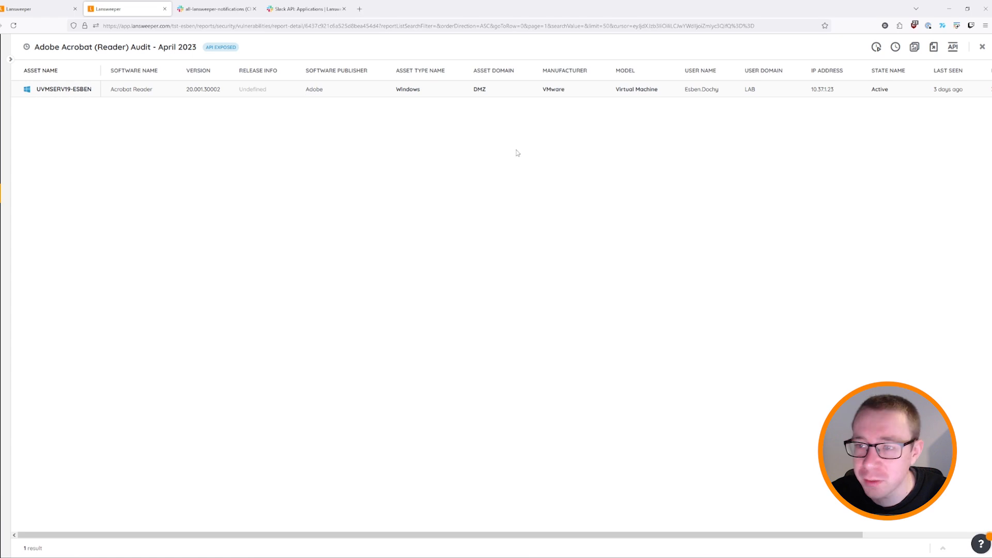
pyautogui.click(345, 26)
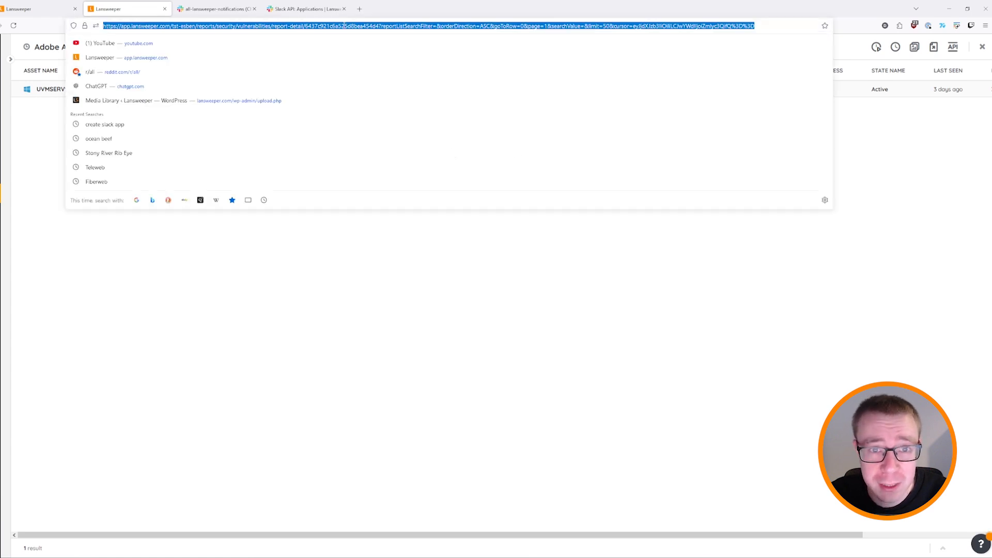
pyautogui.moveTo(305, 26); pyautogui.dragTo(380, 26)
pyautogui.hotkey('ctrl', 'c')
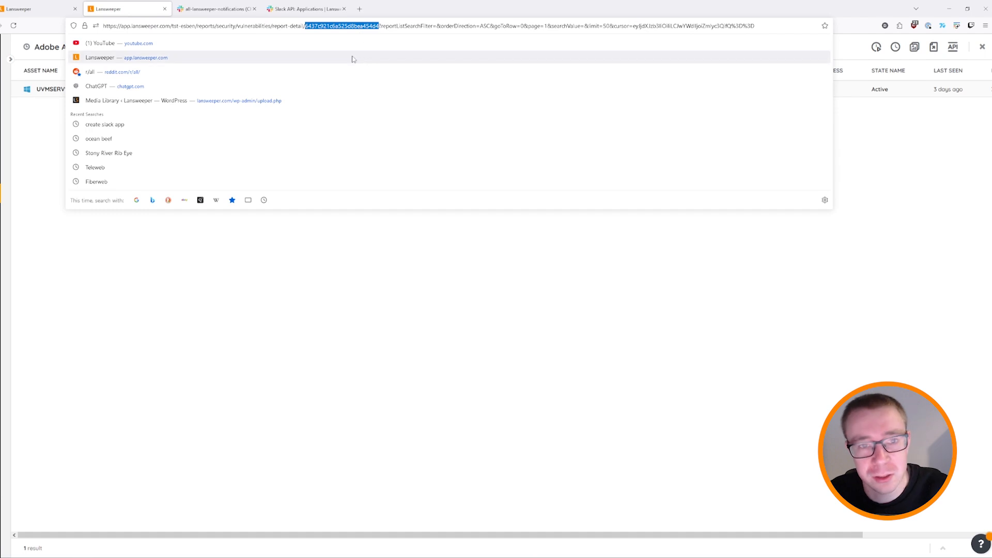
pyautogui.click(31, 9)
pyautogui.click(768, 202)
pyautogui.hotkey('ctrl', 'v')
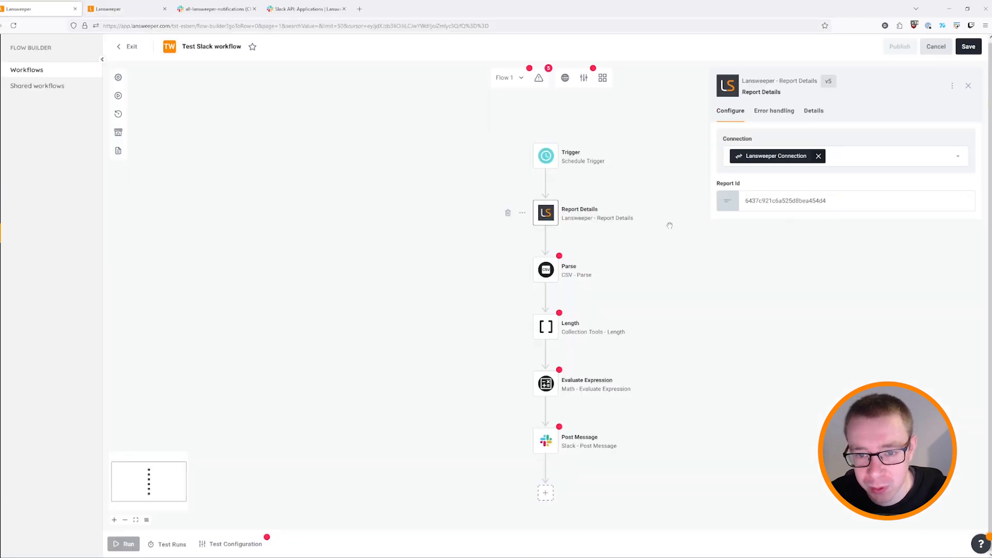
pyautogui.click(574, 270)
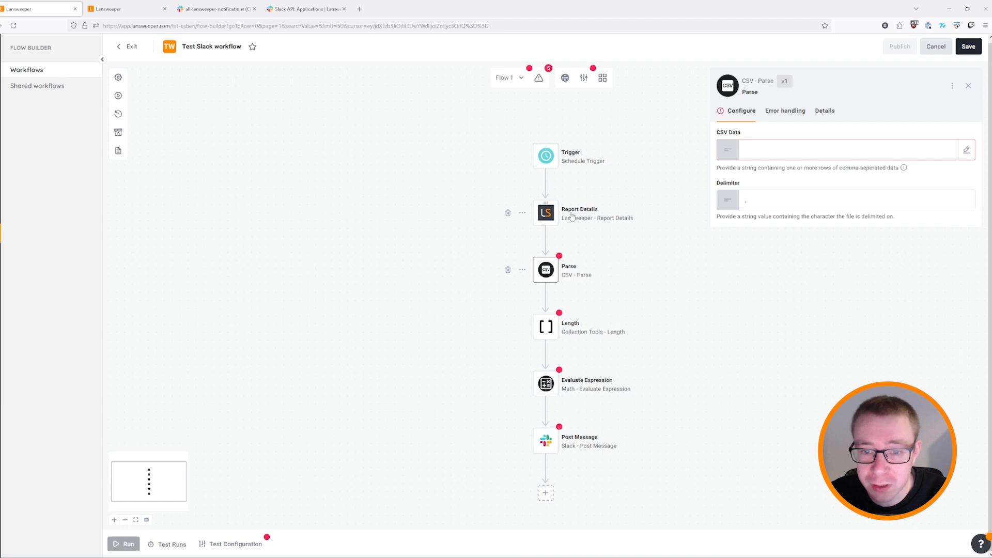
# Set the Parse step's CSV Data to reference the Report Details results.
pyautogui.click(731, 153)
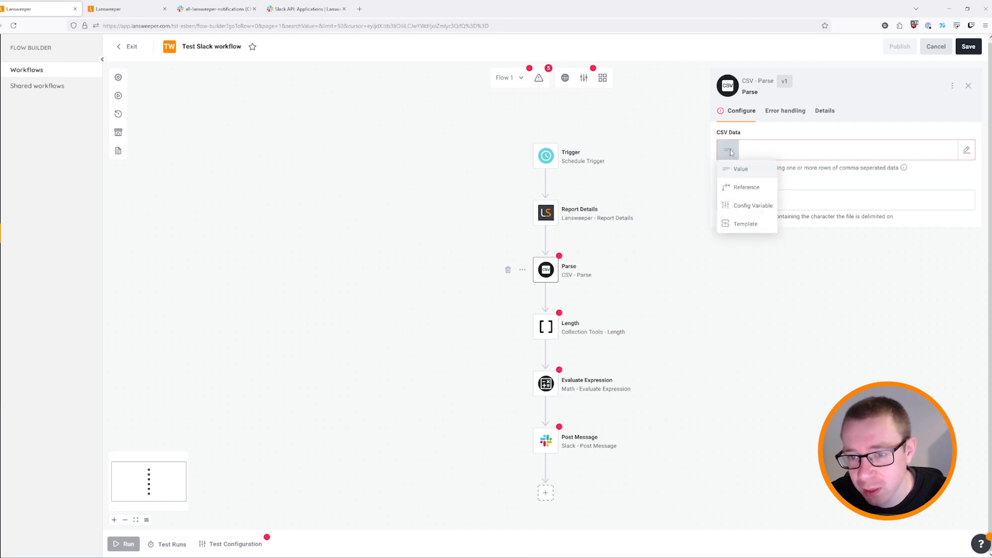
pyautogui.click(758, 151)
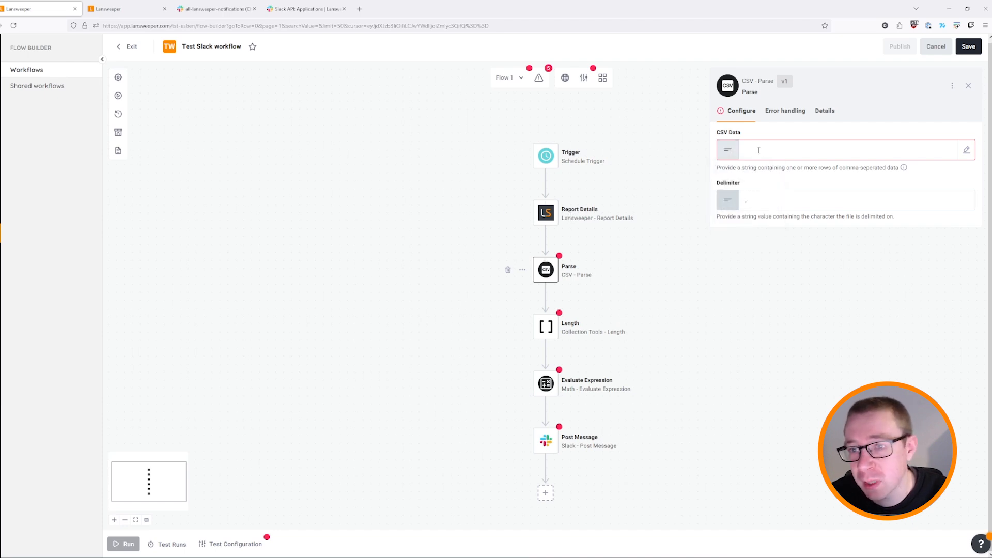
pyautogui.click(729, 151)
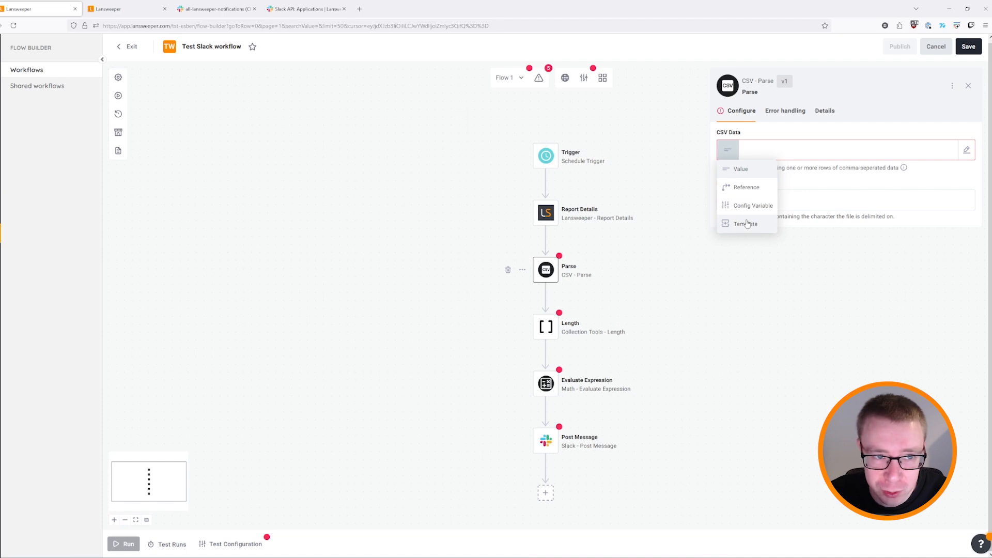
pyautogui.click(748, 188)
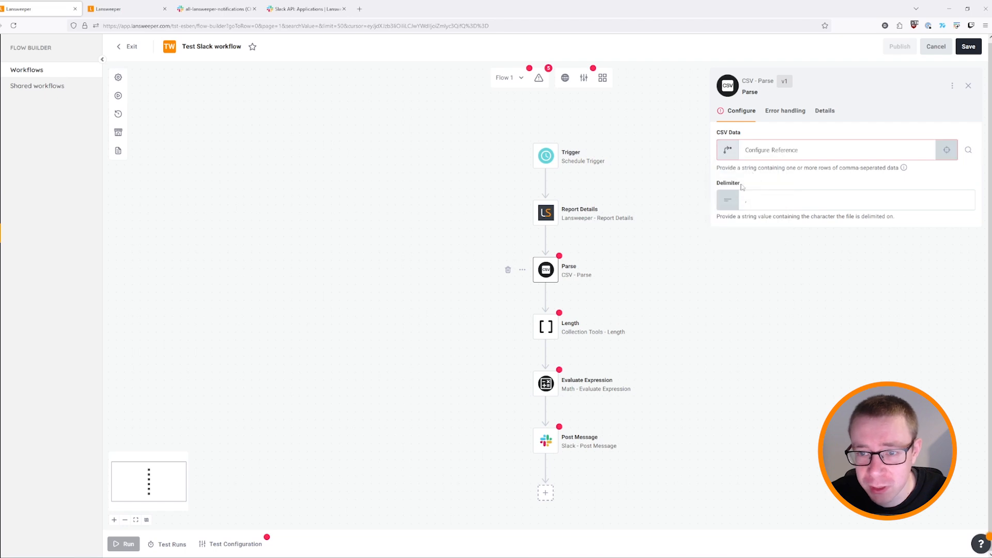
pyautogui.click(789, 154)
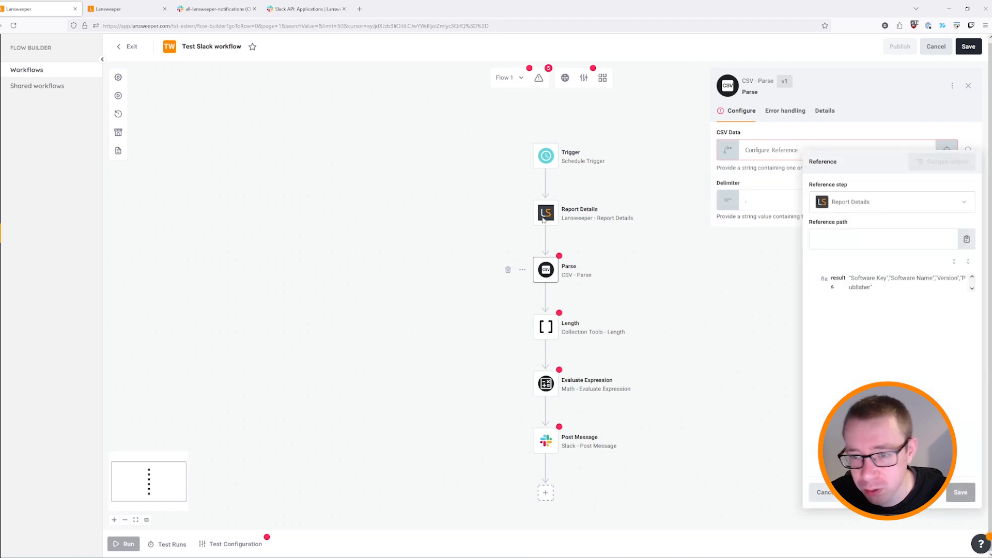
pyautogui.click(846, 281)
pyautogui.click(959, 492)
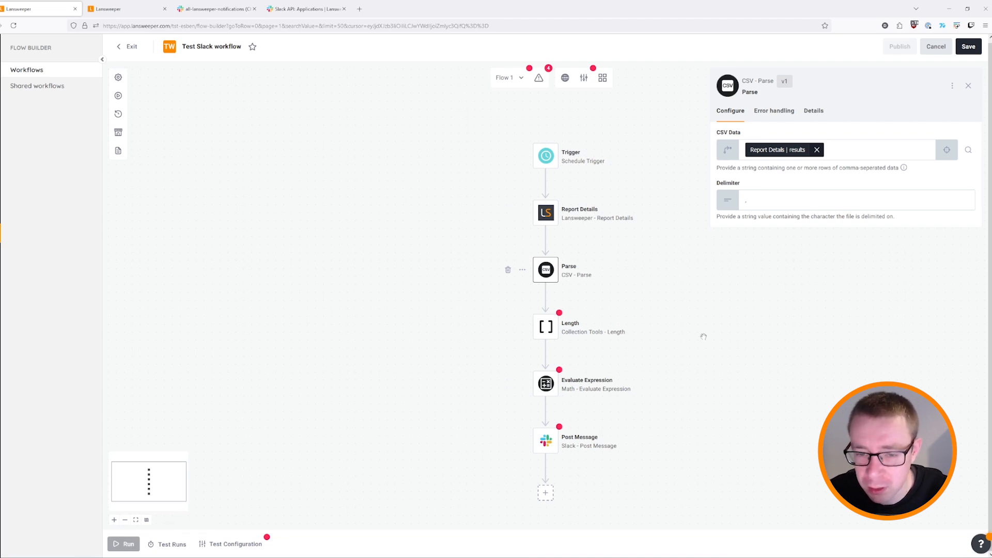
pyautogui.click(579, 334)
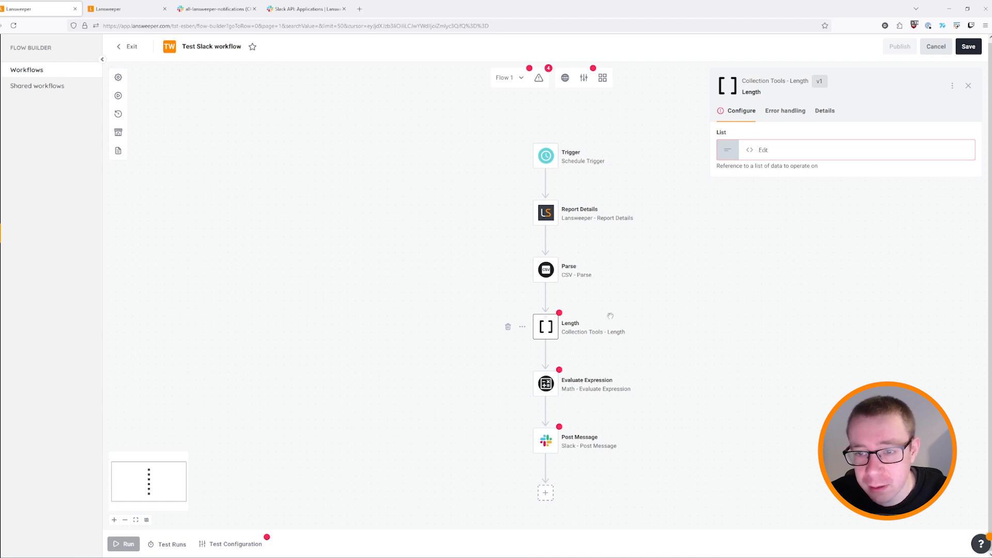
# Set the Length step's List to reference the Parse step's results.data.
pyautogui.click(784, 154)
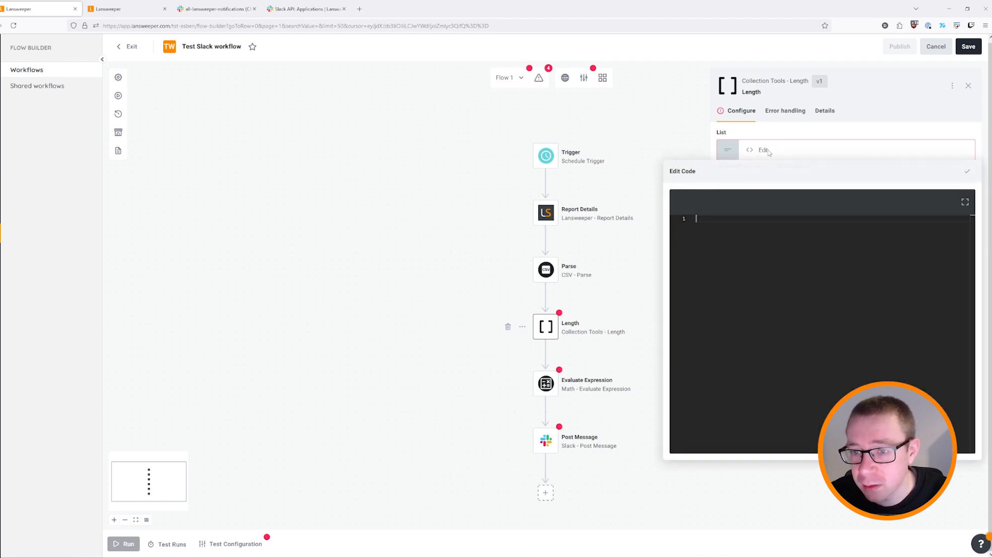
pyautogui.click(729, 151)
pyautogui.click(729, 152)
pyautogui.click(734, 186)
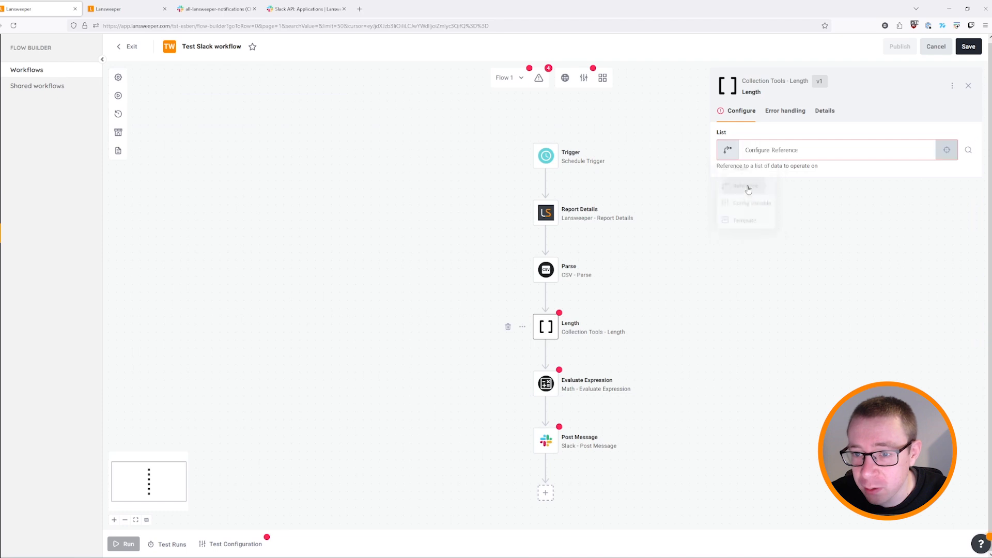
pyautogui.click(769, 150)
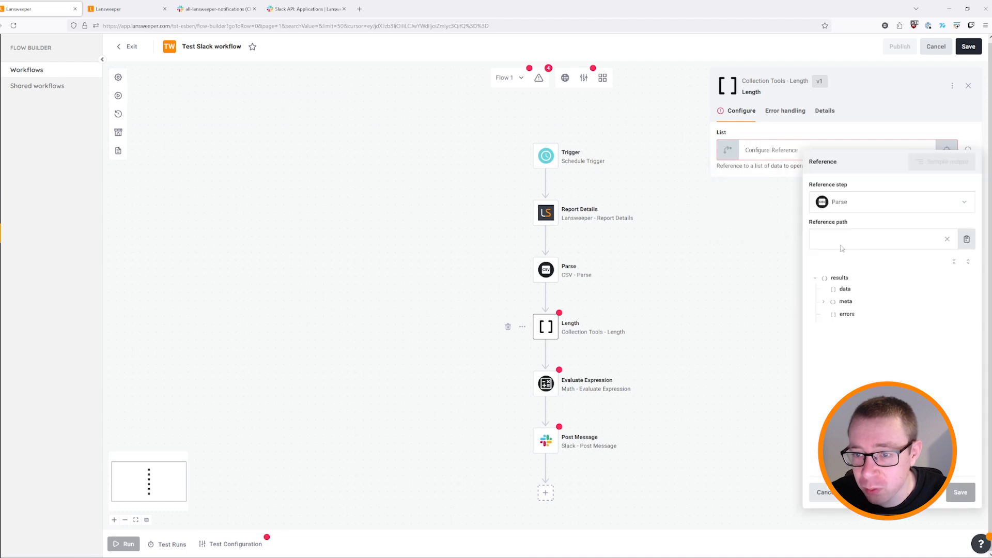
pyautogui.click(844, 290)
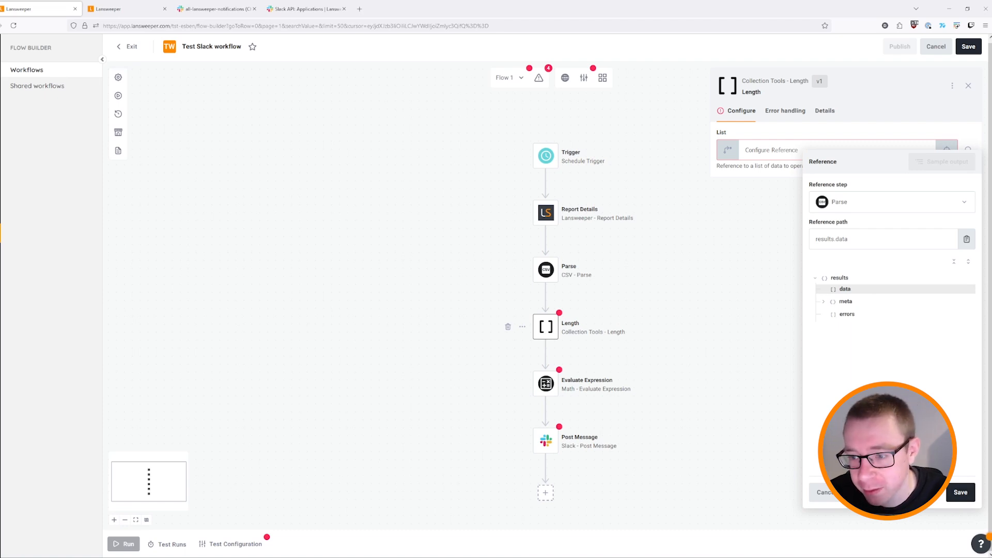
pyautogui.click(960, 491)
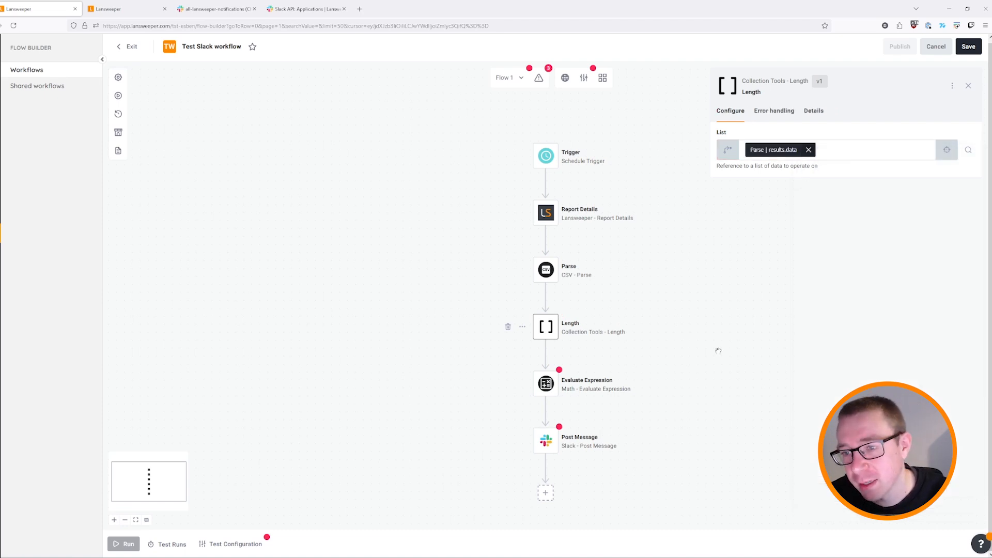
pyautogui.click(593, 385)
# Make the Expression a template of the Length results reference followed by -2.
pyautogui.click(728, 151)
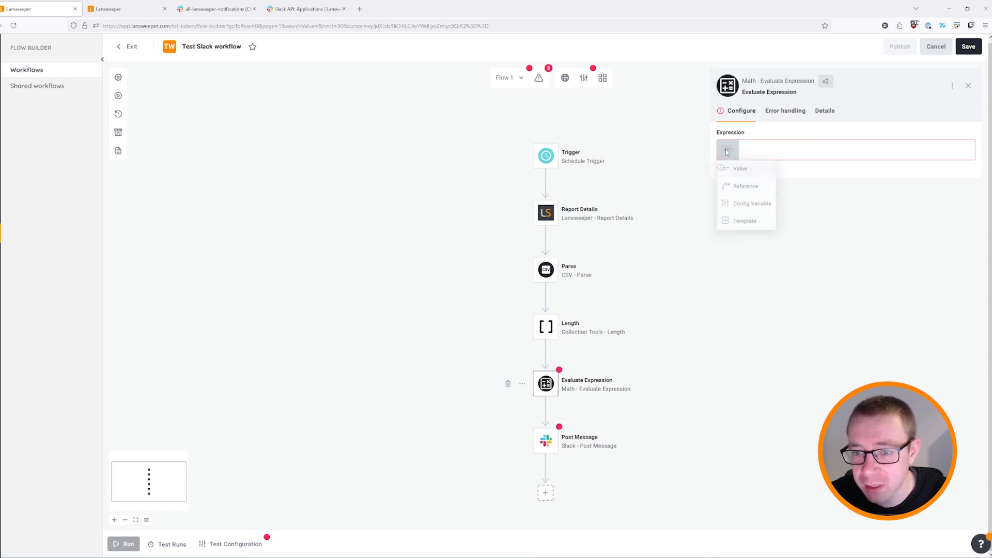
pyautogui.click(748, 222)
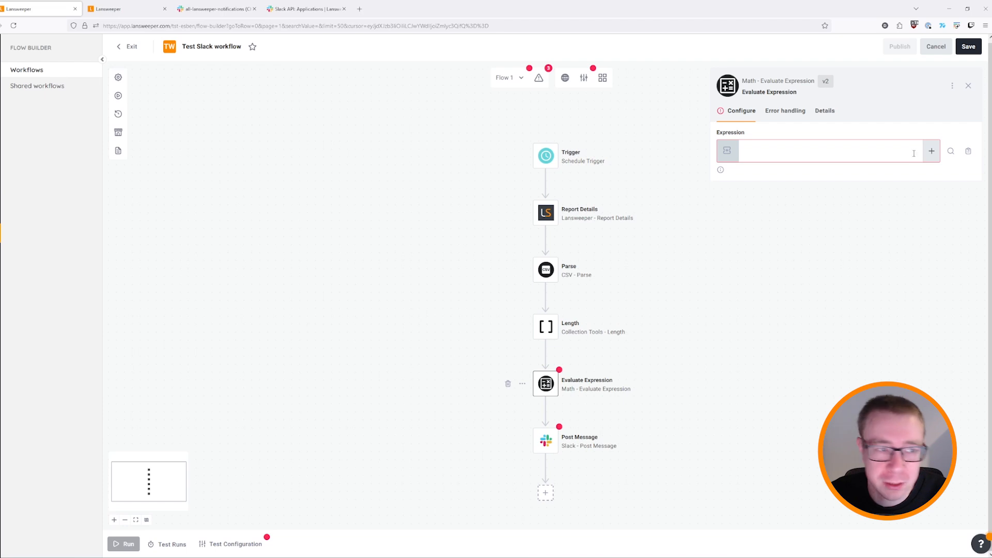
pyautogui.click(932, 151)
pyautogui.click(909, 190)
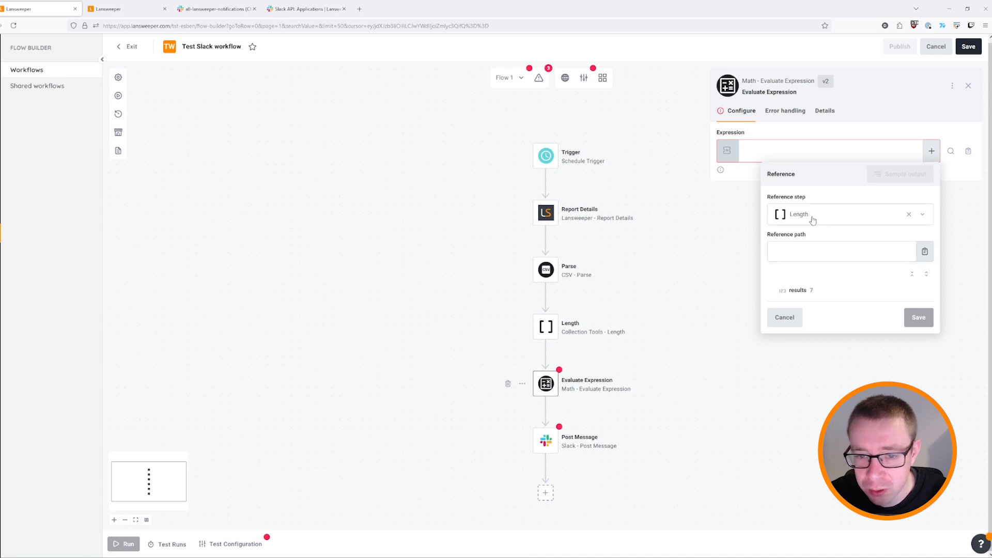
pyautogui.click(800, 290)
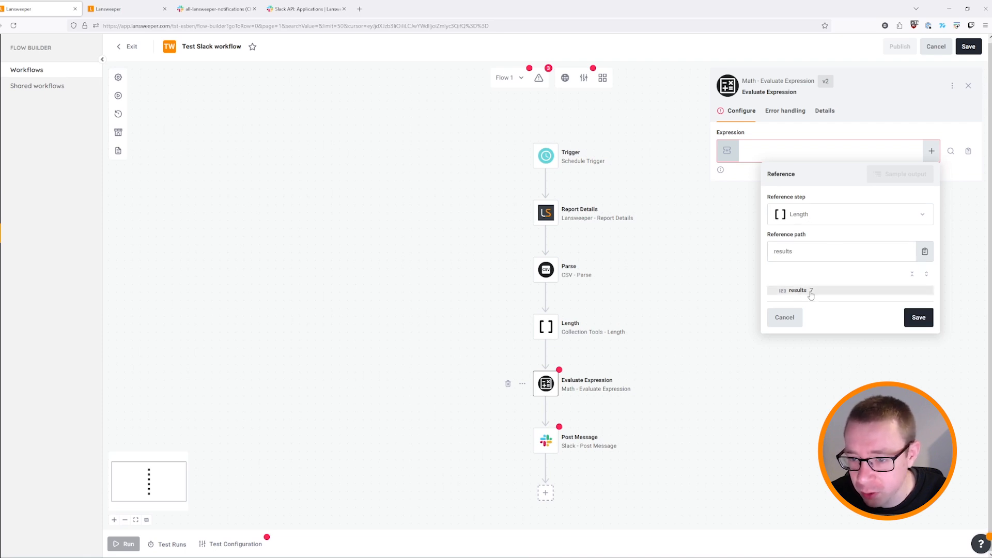
pyautogui.click(919, 318)
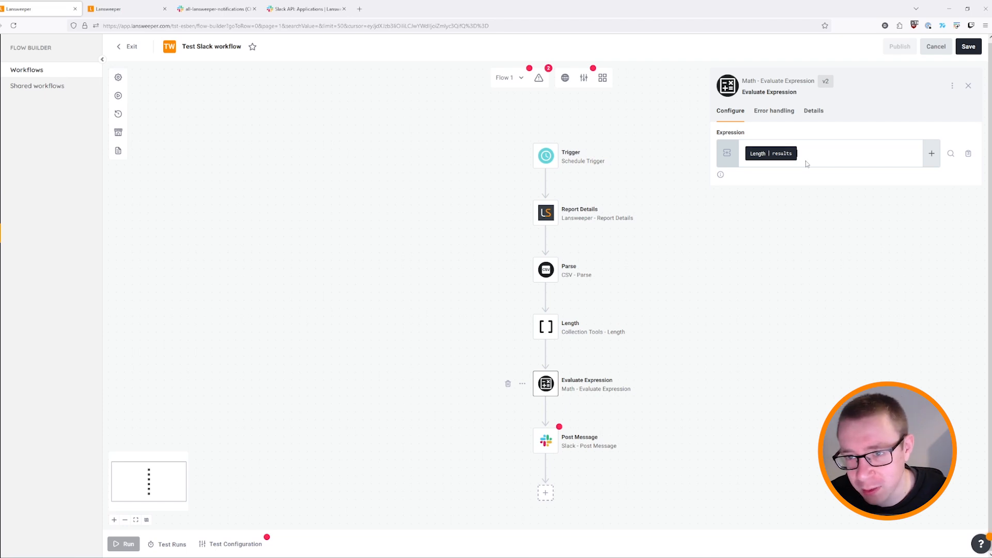
pyautogui.write('-2')
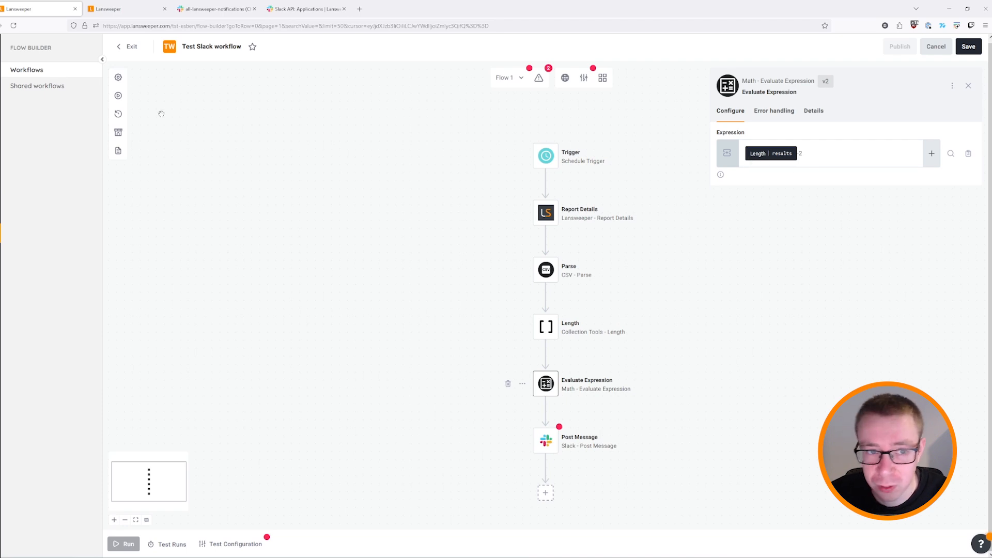
pyautogui.click(592, 450)
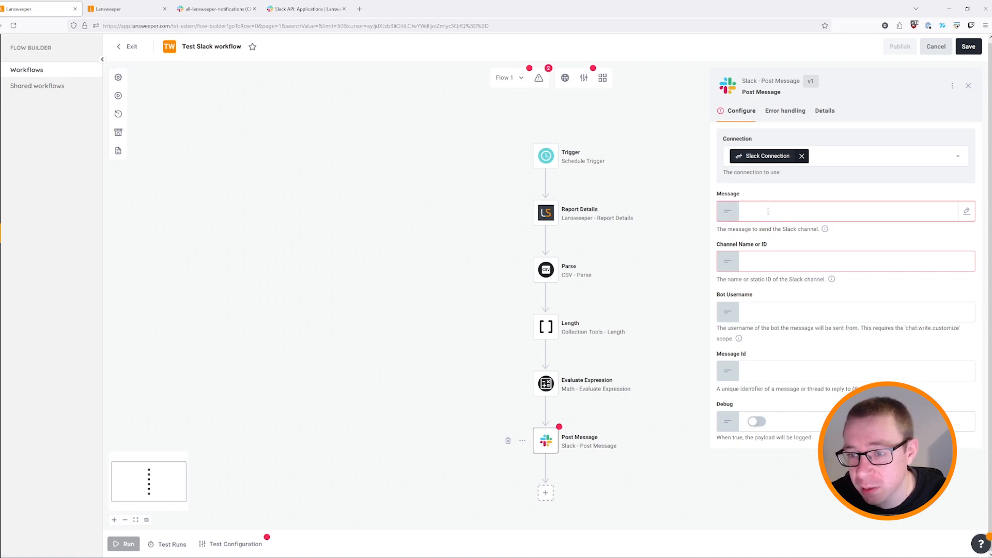
# Template the Message as 'The report has' plus Evaluate Expression results, posted to channel testing.
pyautogui.click(728, 213)
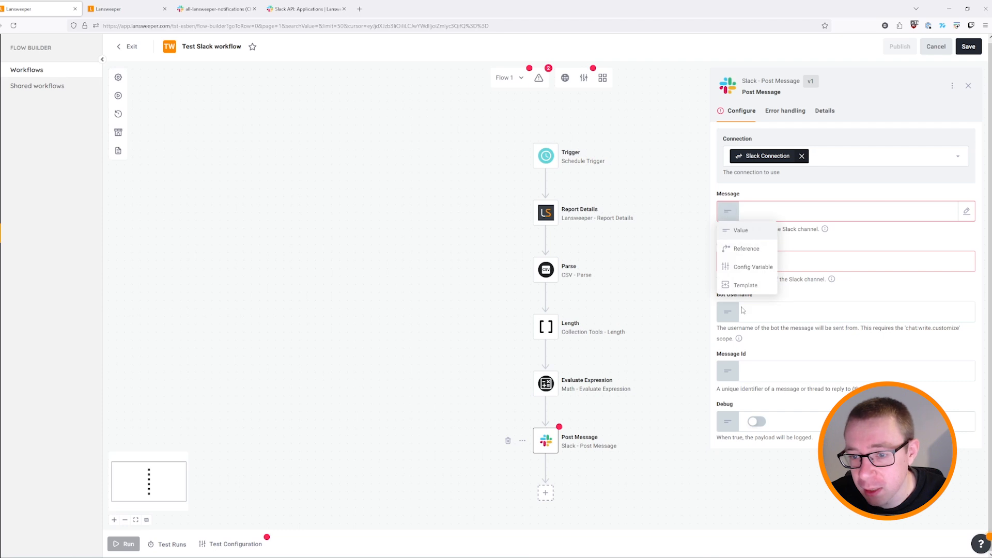
pyautogui.click(745, 286)
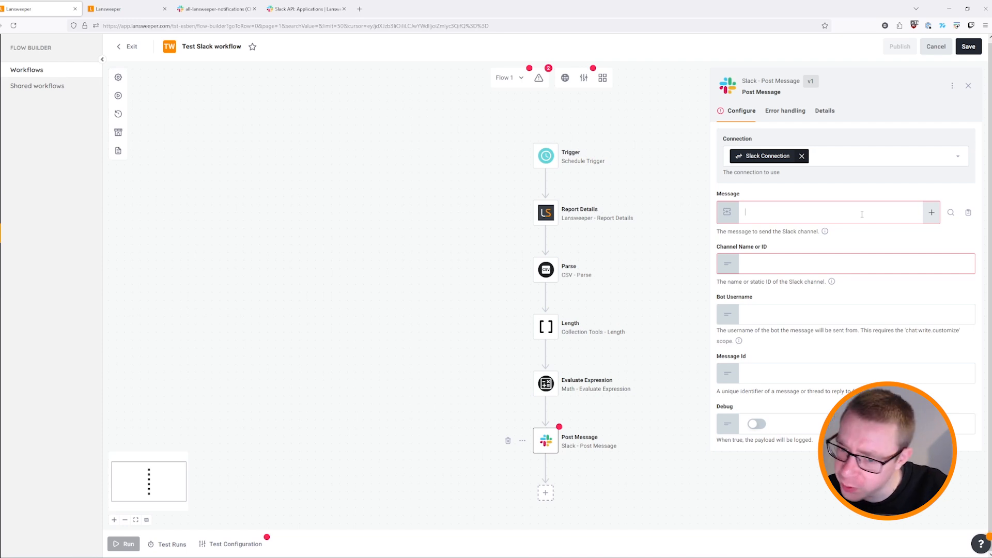
pyautogui.write('The report has')
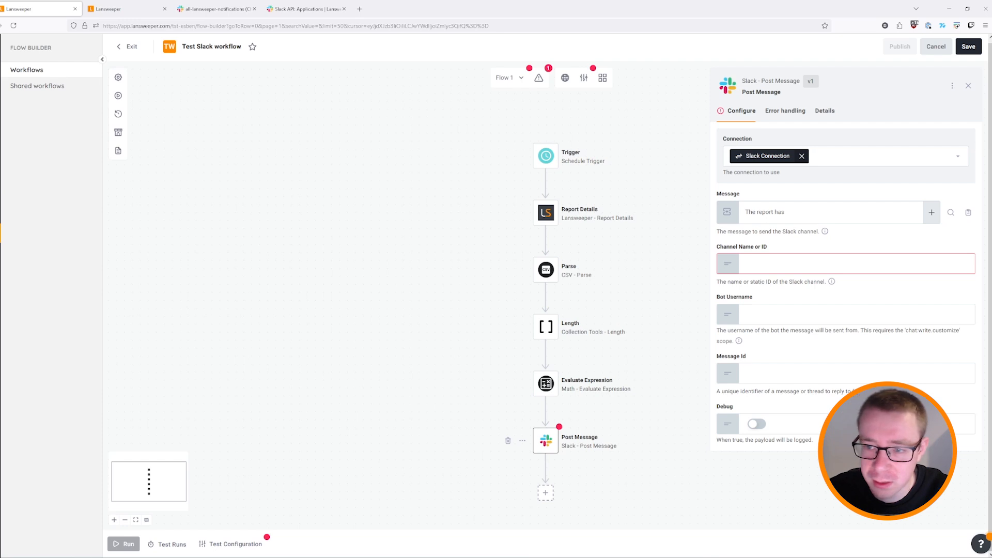
pyautogui.click(932, 213)
pyautogui.click(911, 252)
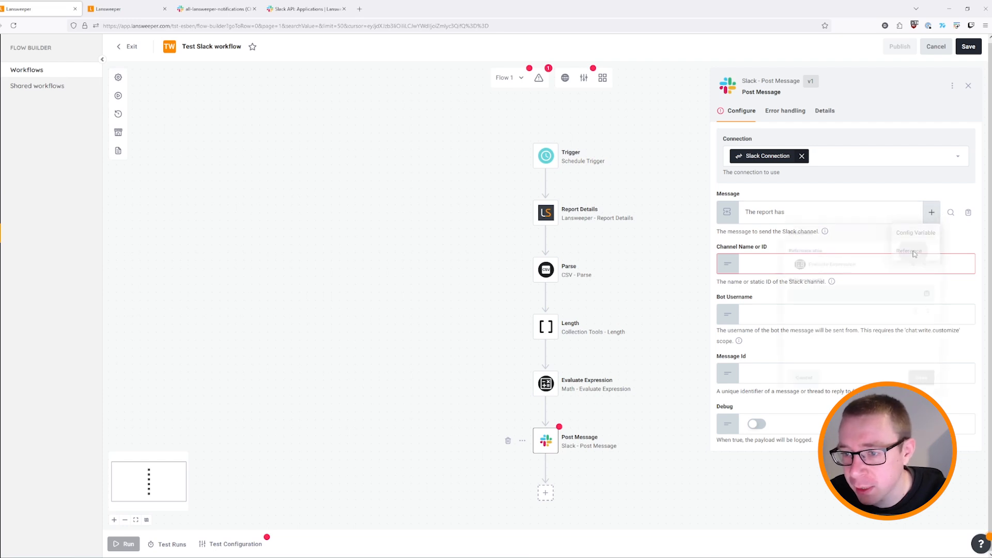
pyautogui.click(828, 351)
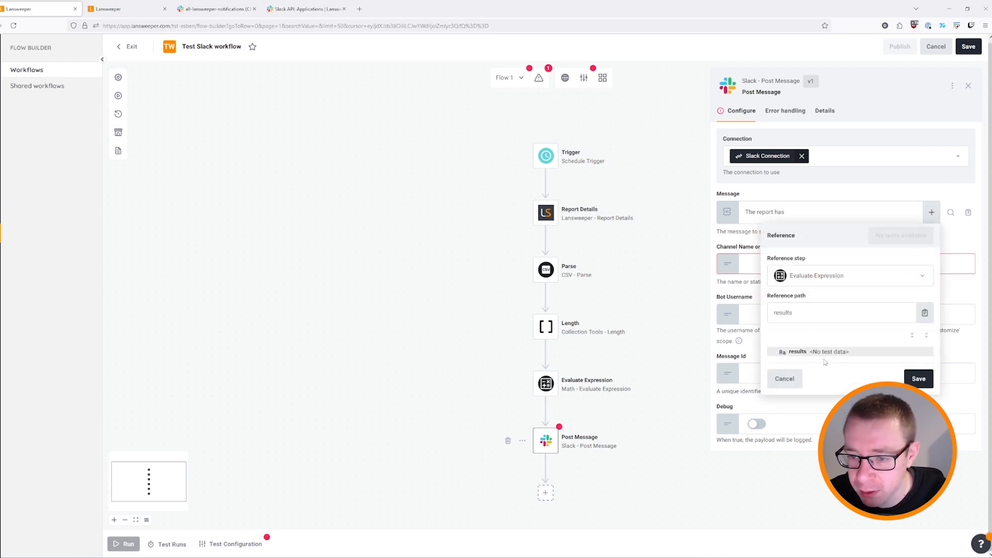
pyautogui.click(918, 379)
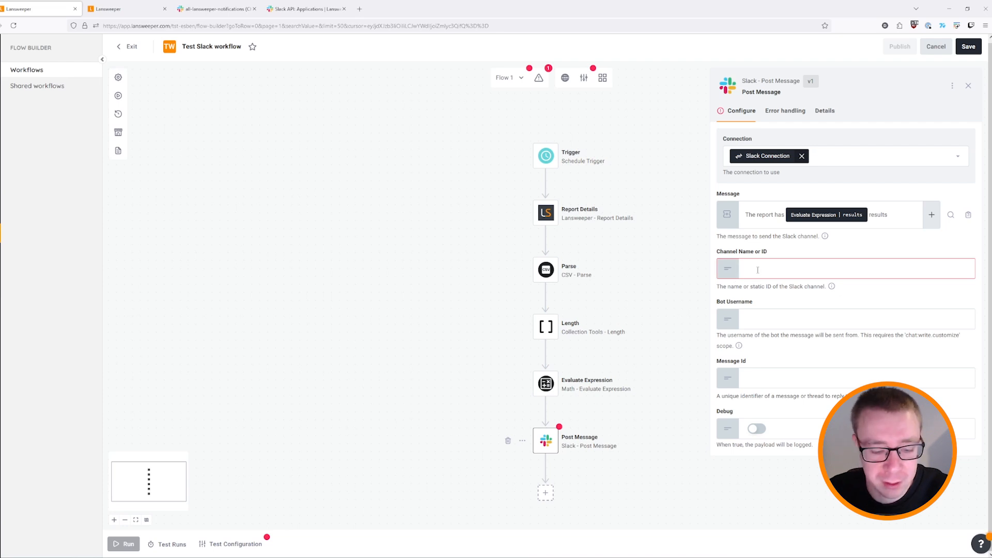
pyautogui.write('testing')
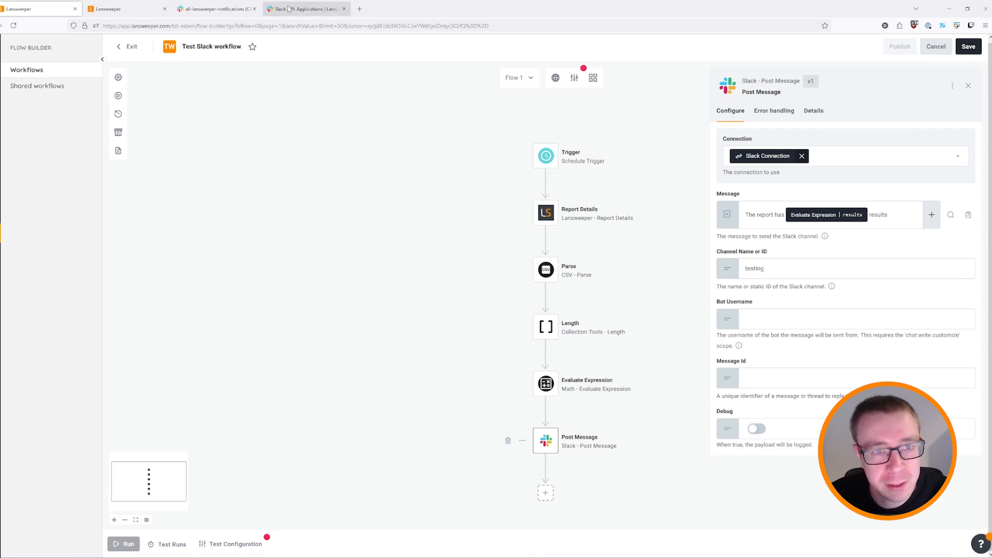
pyautogui.click(216, 8)
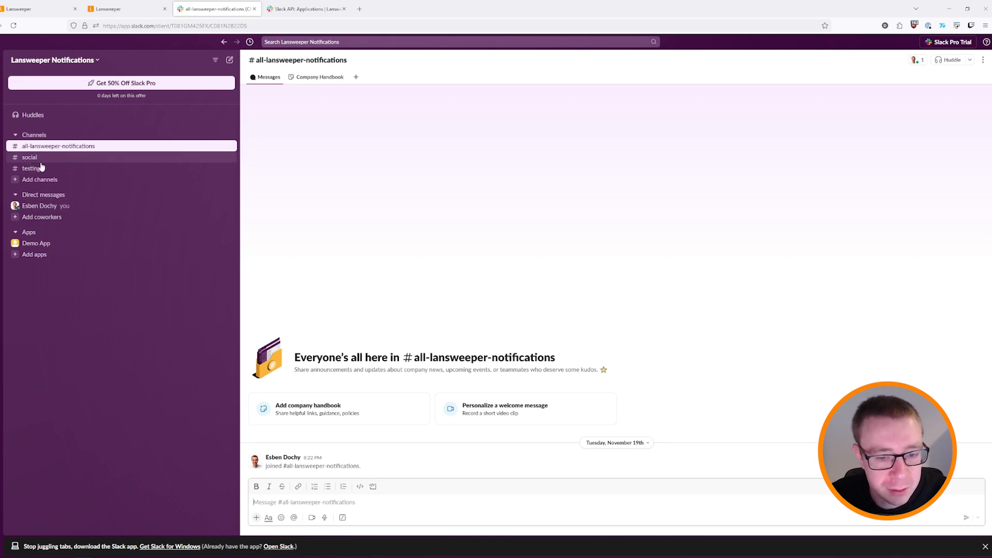
pyautogui.click(57, 157)
pyautogui.rightClick(70, 148)
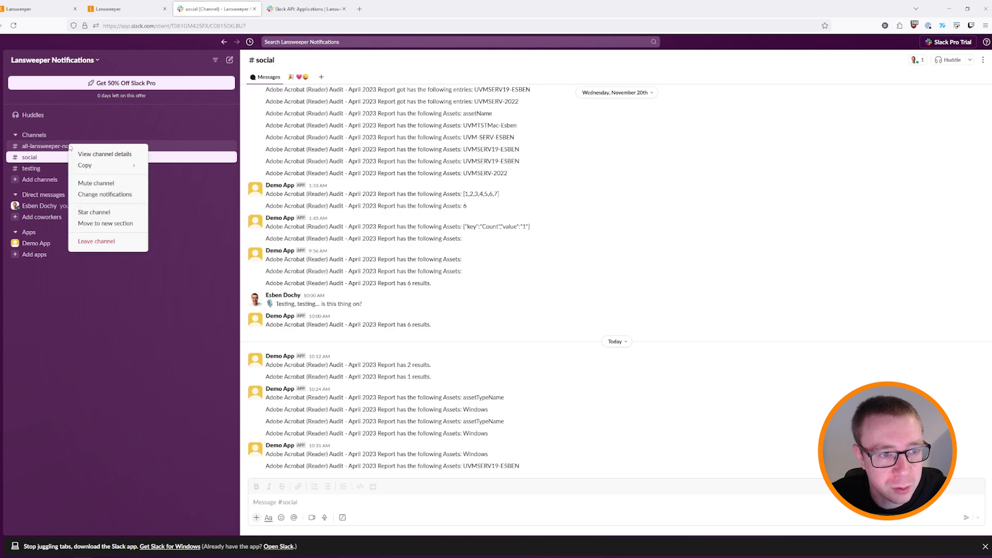
pyautogui.click(106, 154)
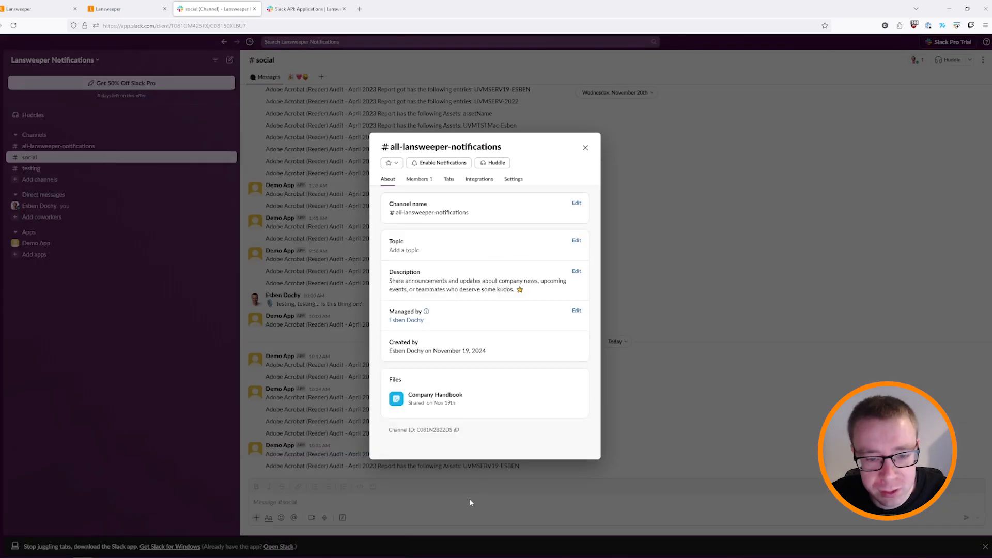
pyautogui.moveTo(420, 430); pyautogui.dragTo(448, 433)
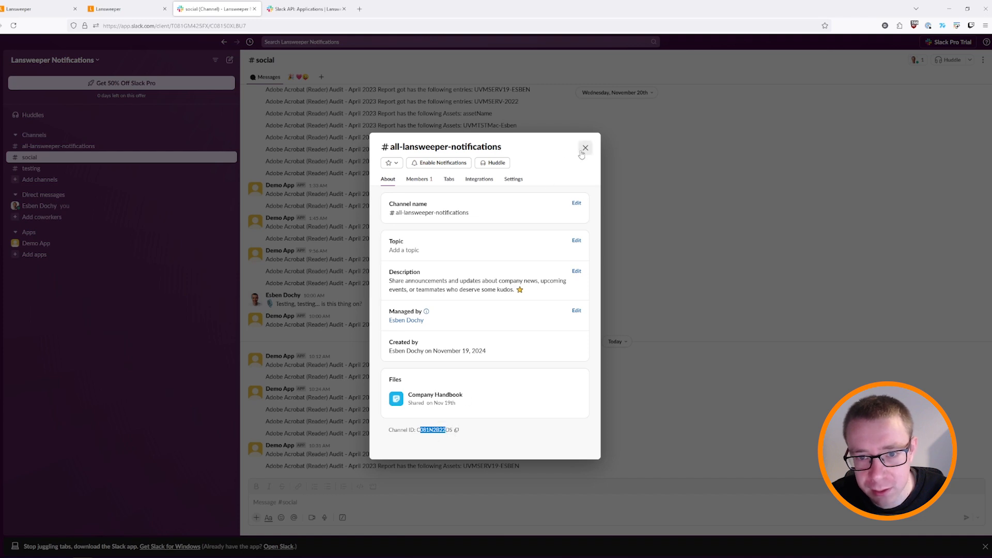
pyautogui.click(585, 147)
pyautogui.click(74, 145)
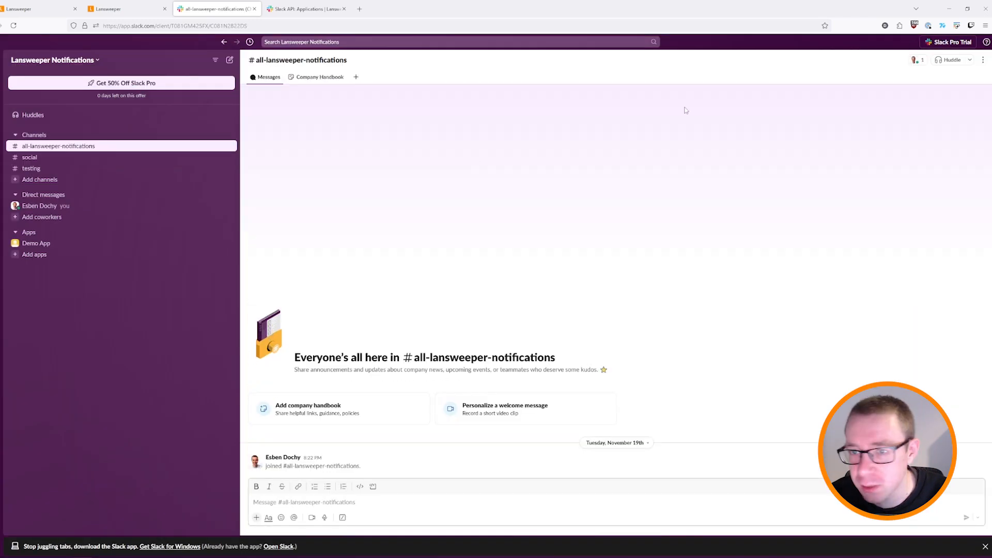
pyautogui.click(39, 8)
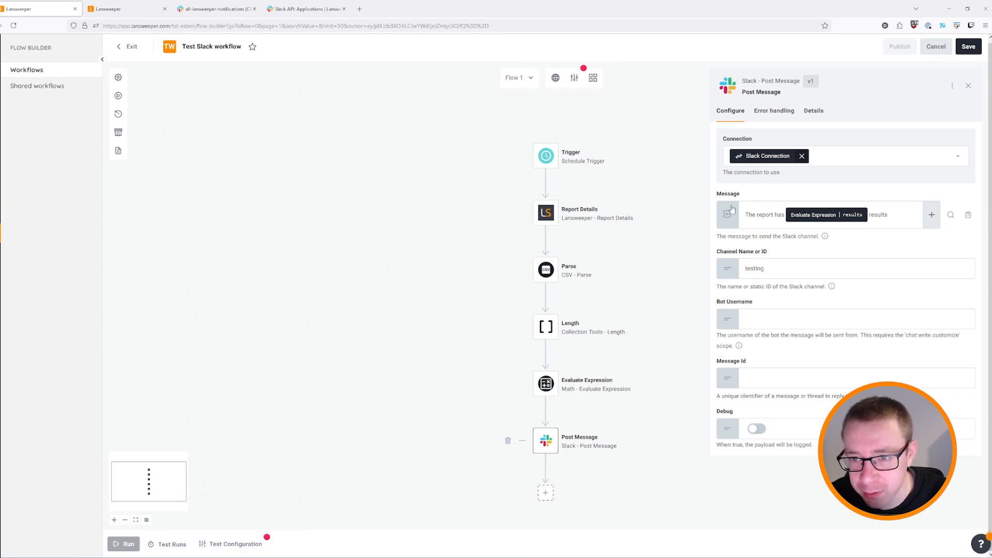
# Update the Slack Connection settings in the configuration wizard to clear its error.
pyautogui.click(574, 79)
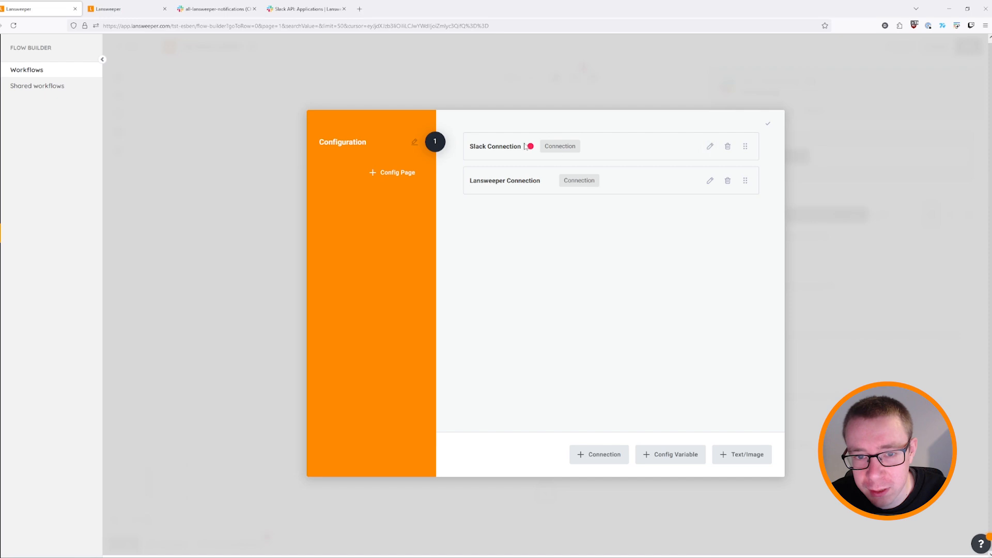
pyautogui.click(709, 147)
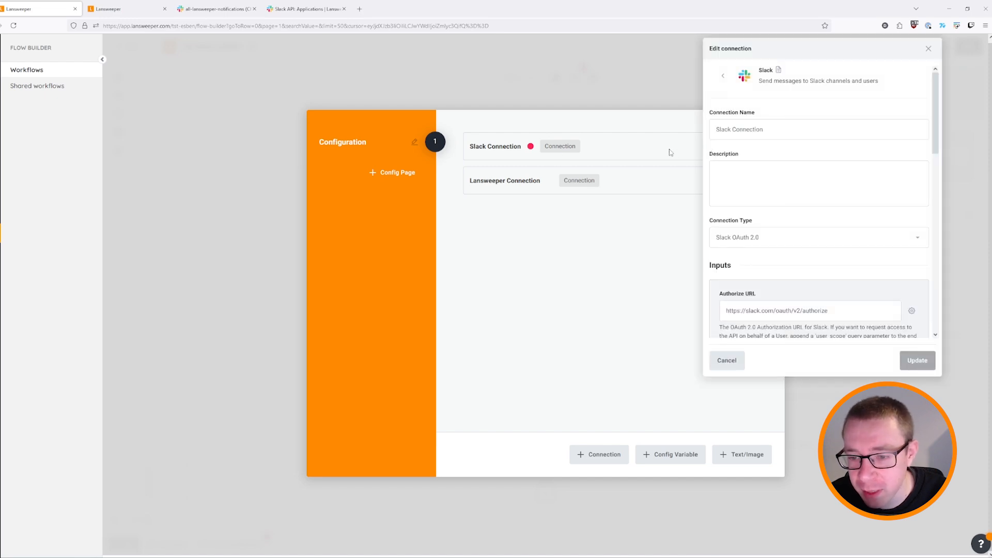
pyautogui.scroll(-10, 819, 181)
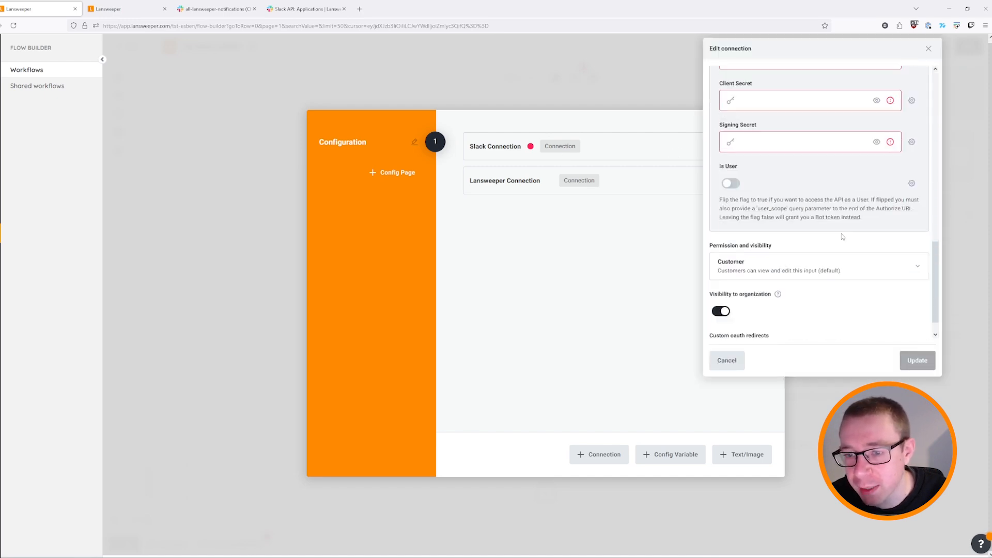
pyautogui.scroll(1, 768, 208)
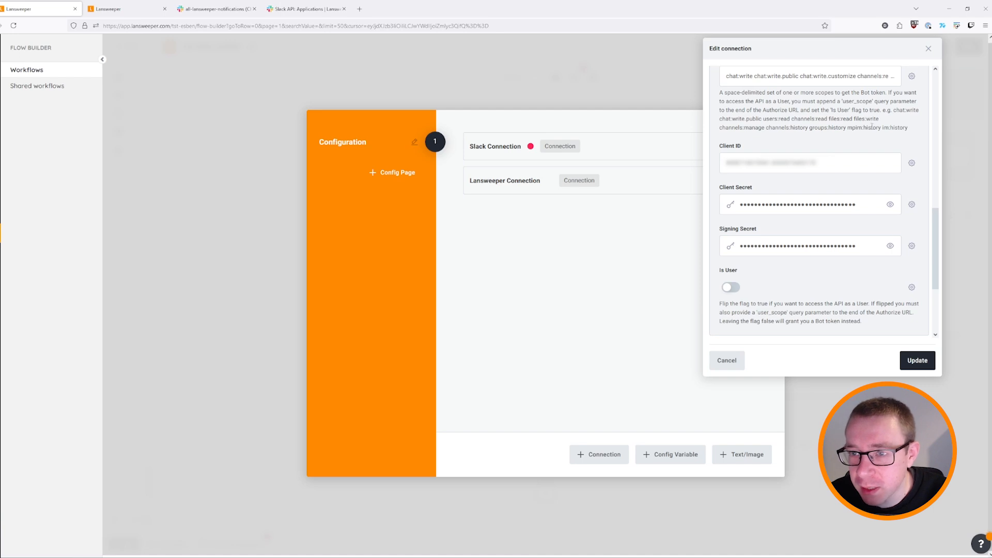
pyautogui.click(917, 362)
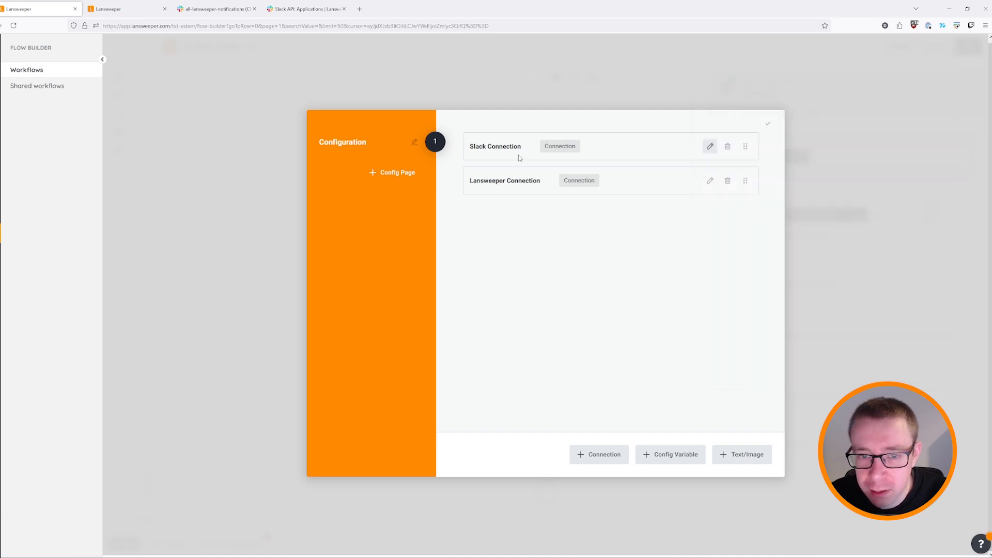
pyautogui.click(914, 248)
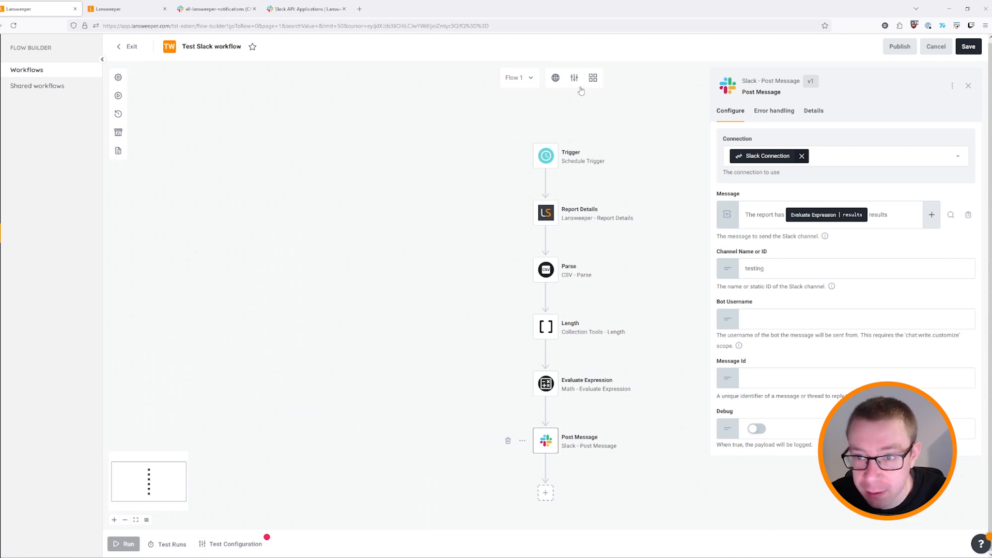
pyautogui.click(230, 544)
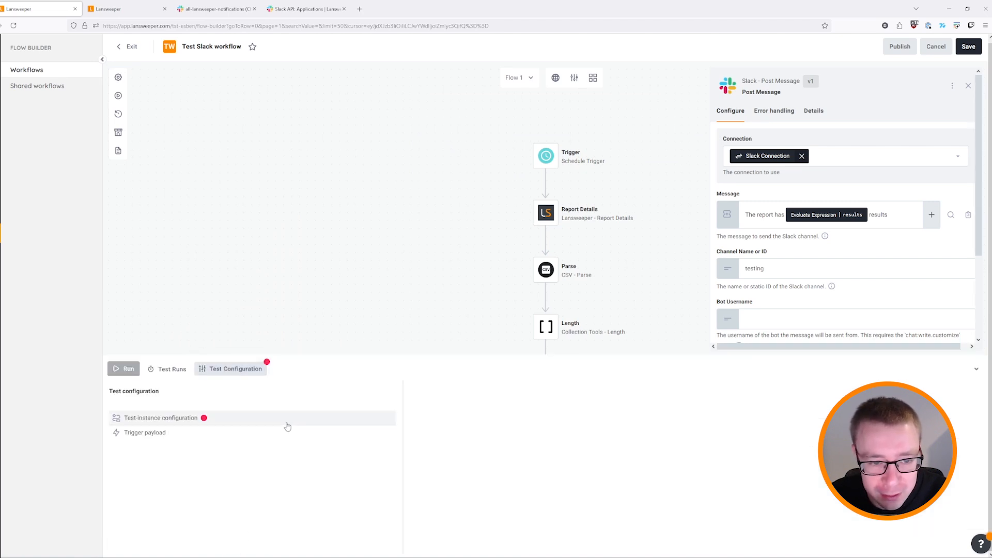
# Connect the test instance to Slack, allow Demo App access, and finish the configuration.
pyautogui.click(187, 418)
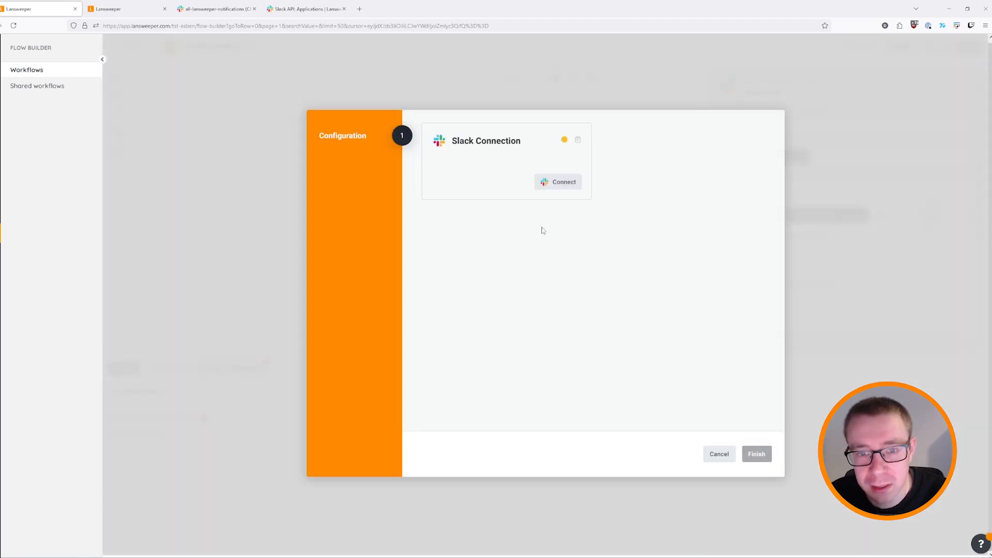
pyautogui.click(559, 183)
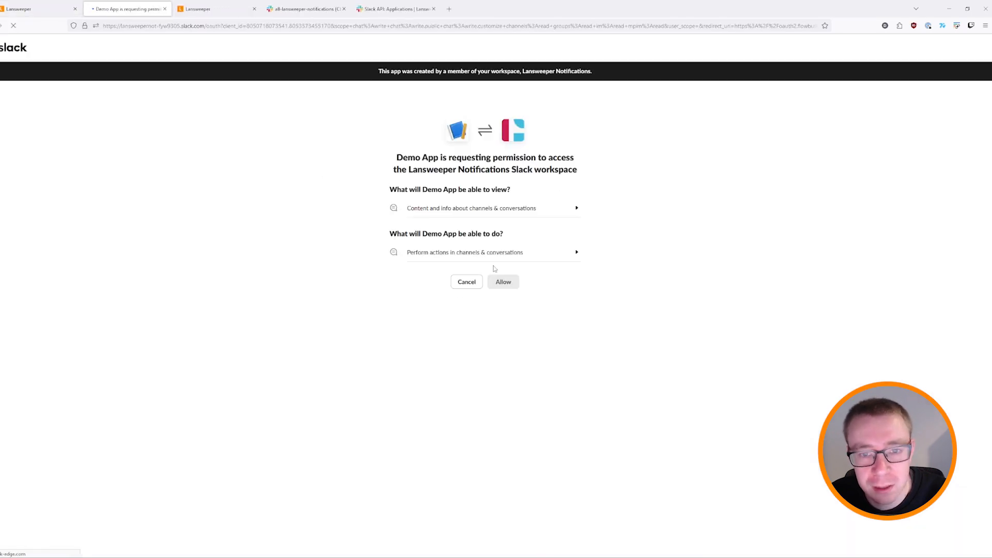
pyautogui.click(503, 282)
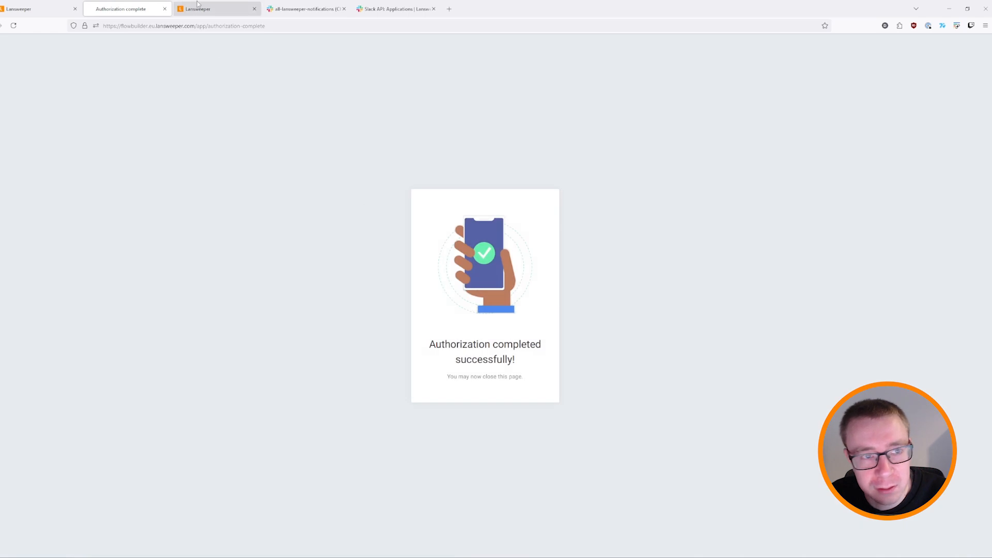
pyautogui.click(165, 9)
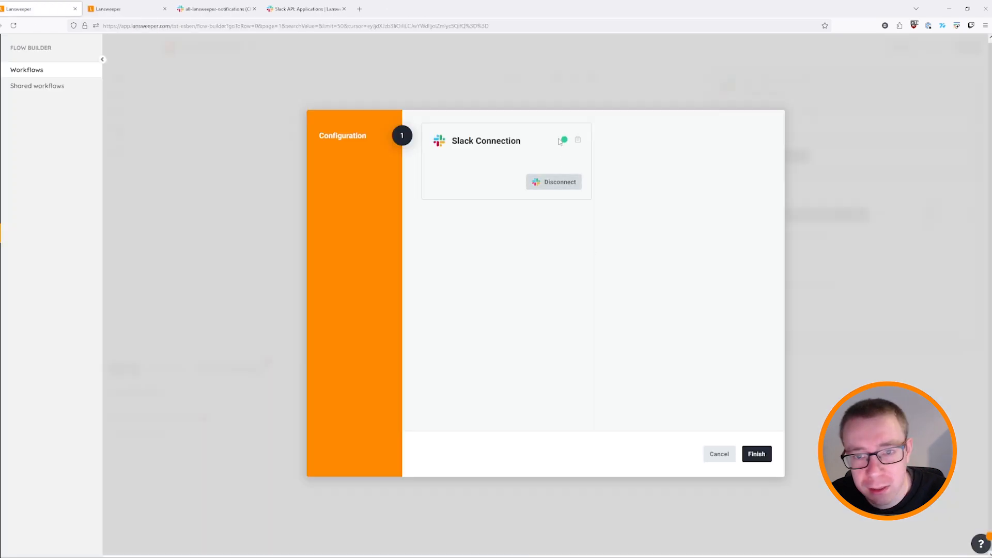
pyautogui.click(759, 455)
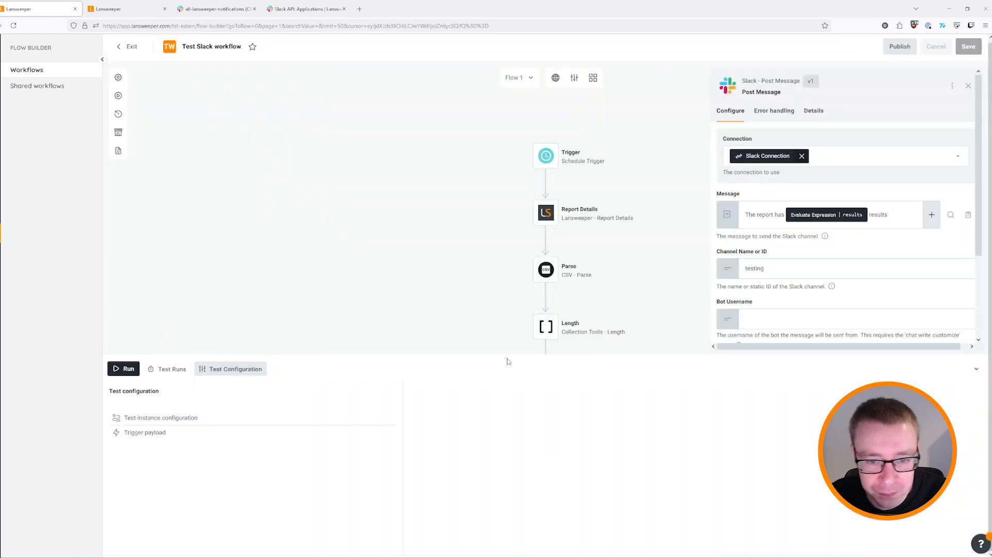
# Run a workflow test and enlarge the test results panel.
pyautogui.scroll(-2, 638, 296)
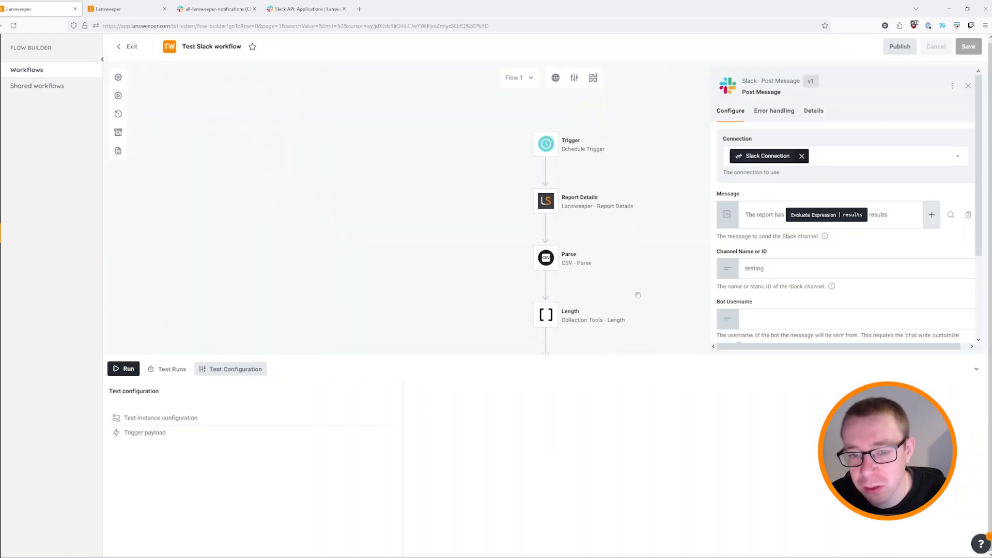
pyautogui.scroll(-3, 506, 300)
pyautogui.scroll(5, 491, 289)
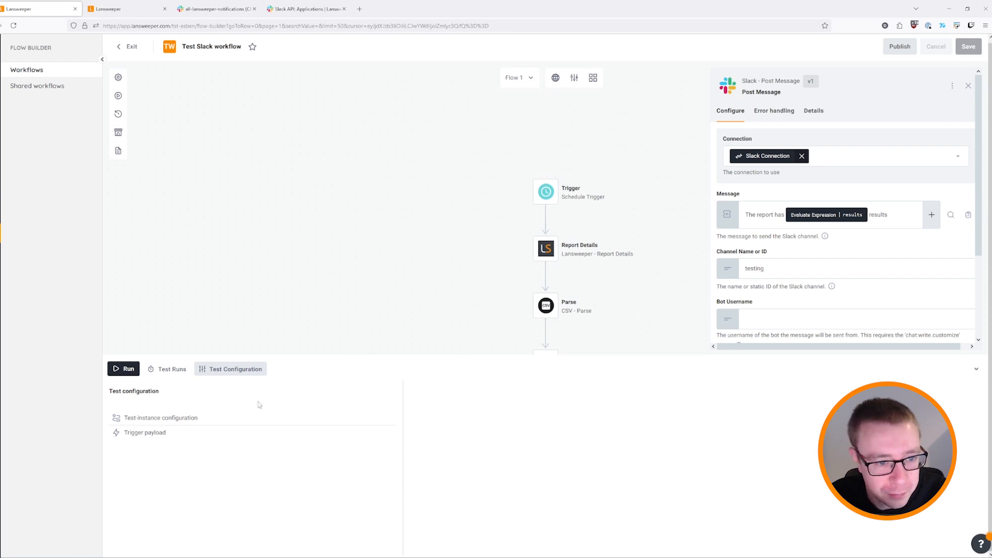
pyautogui.moveTo(491, 355); pyautogui.dragTo(487, 451)
pyautogui.scroll(-3, 516, 290)
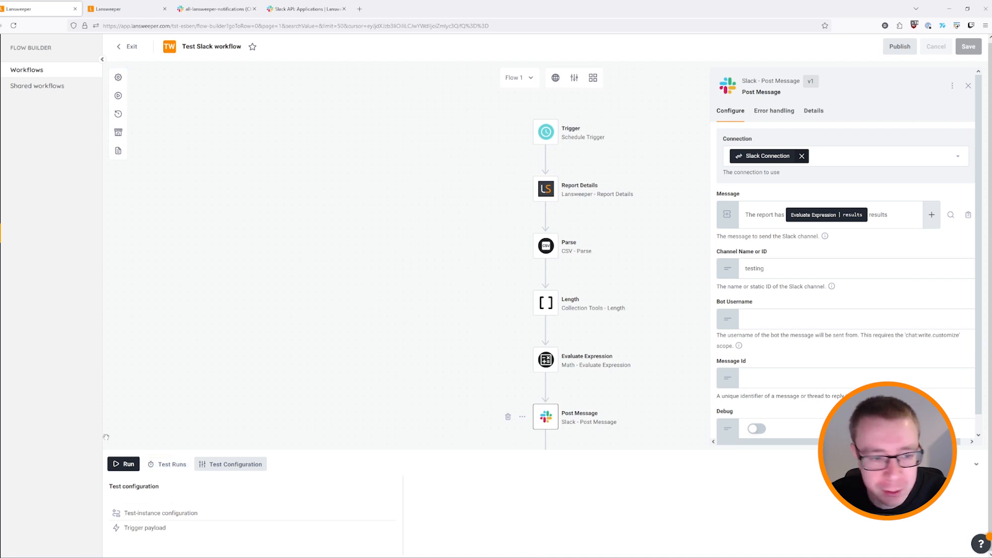
pyautogui.click(125, 464)
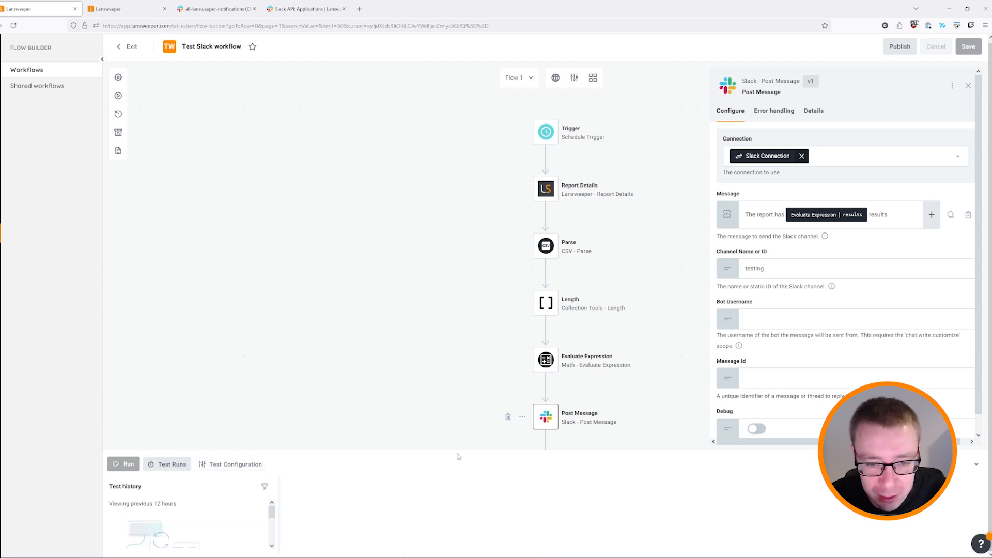
pyautogui.moveTo(467, 450); pyautogui.dragTo(479, 339)
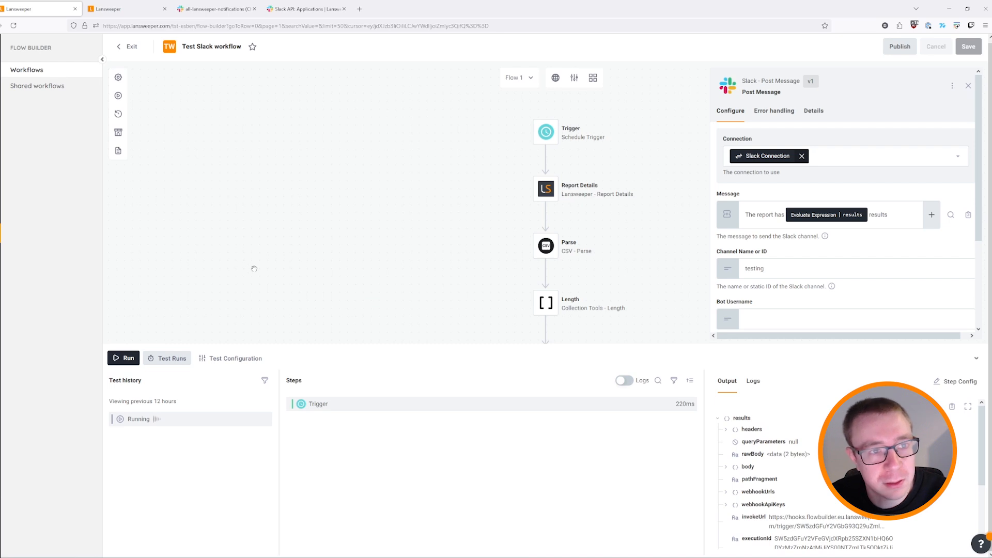
# Check that Slack #testing received 'The report has 1 results'.
pyautogui.click(219, 9)
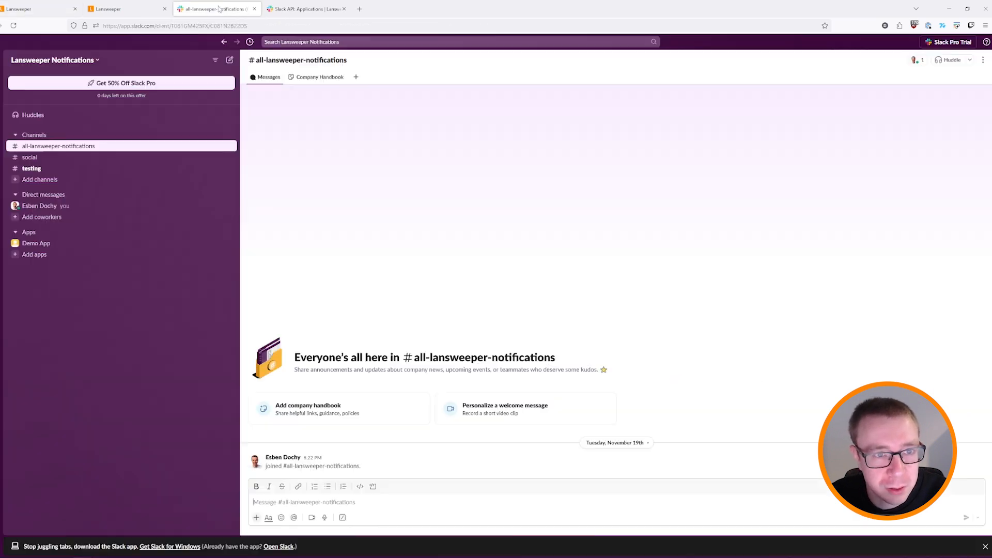
pyautogui.click(34, 171)
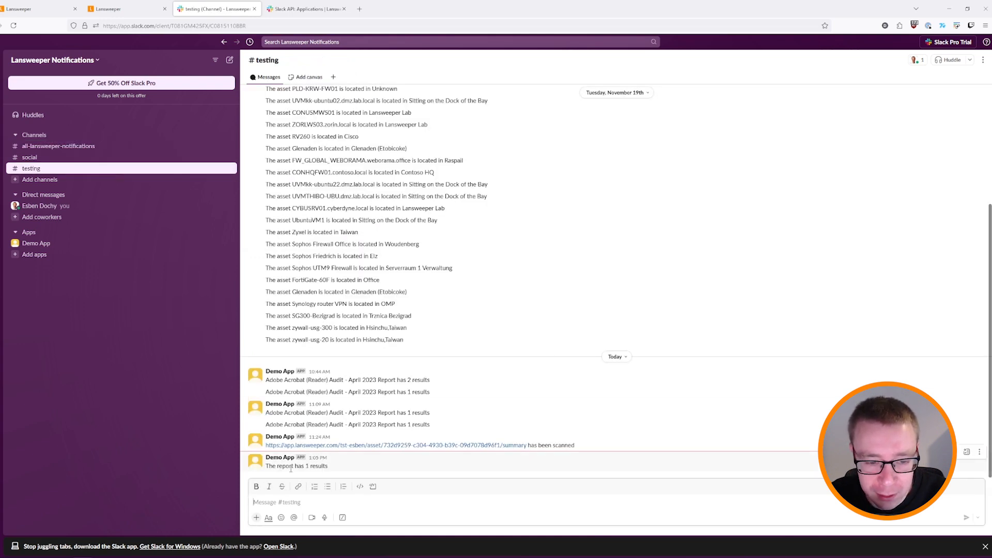
pyautogui.click(129, 8)
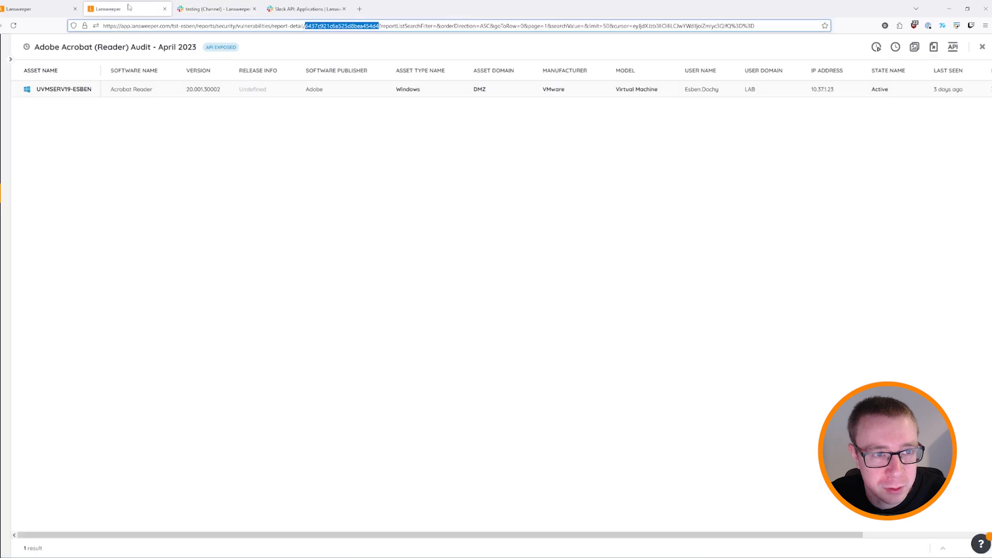
# Return to the Test Slack workflow and expand the Test Runs panel to list its six steps.
pyautogui.click(57, 10)
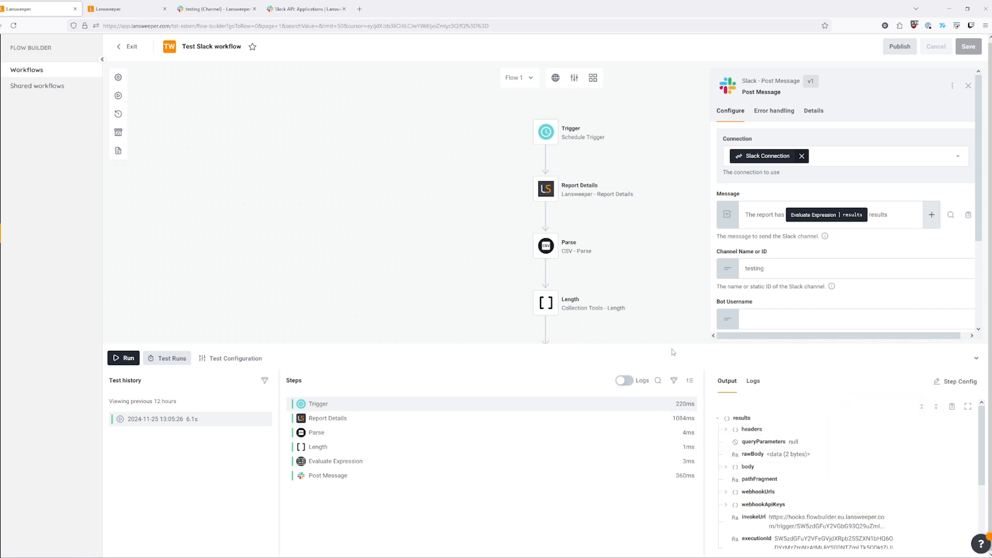
pyautogui.moveTo(667, 343); pyautogui.dragTo(628, 147)
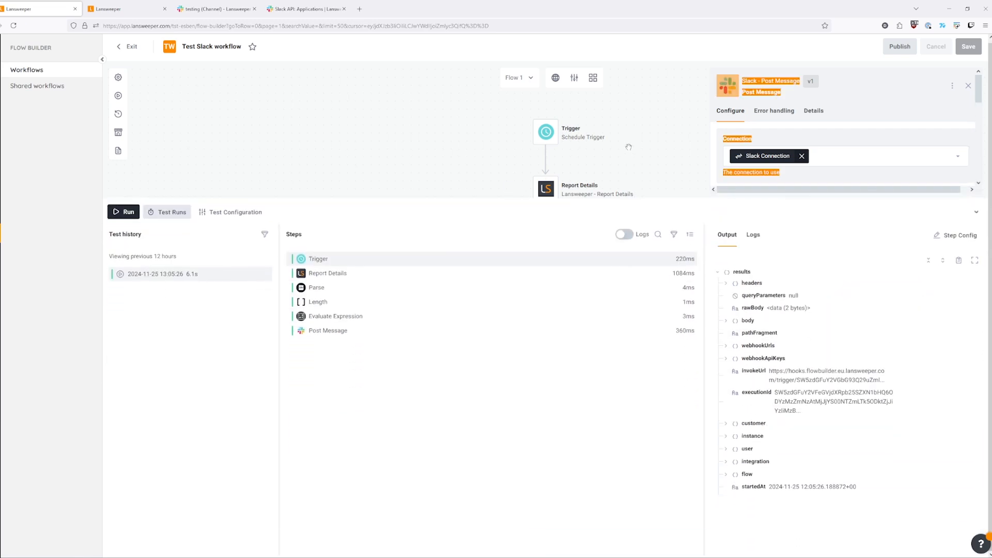
# Display the Report Details output, then the Parse step's data, errors and meta output.
pyautogui.click(397, 169)
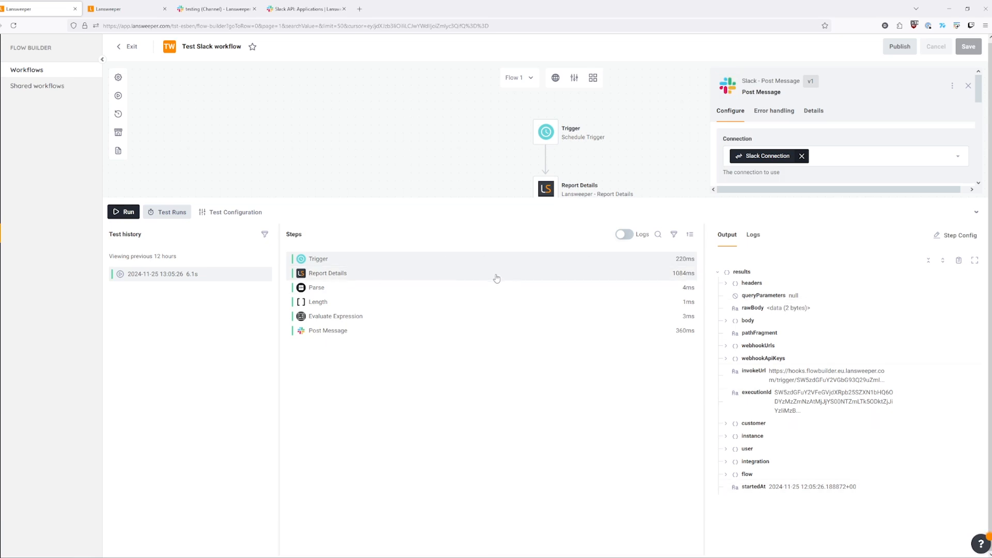
pyautogui.click(476, 280)
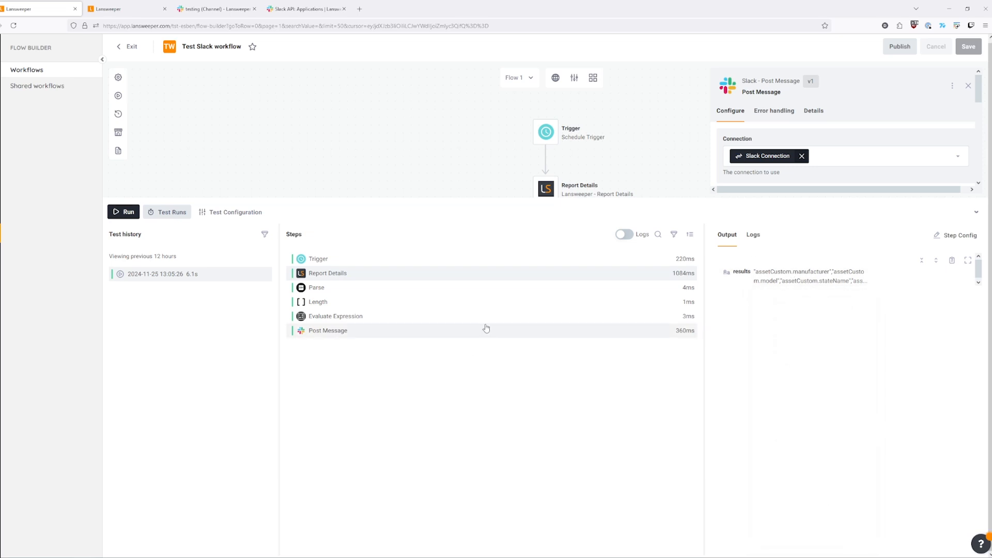
pyautogui.click(403, 292)
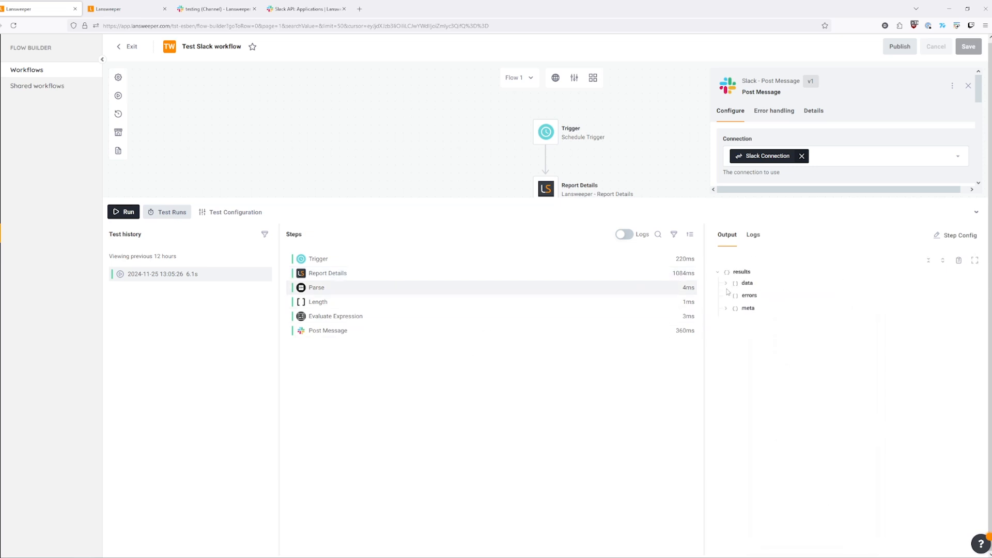
# Expand the parsed results data array and inspect data item 0's fields.
pyautogui.click(726, 283)
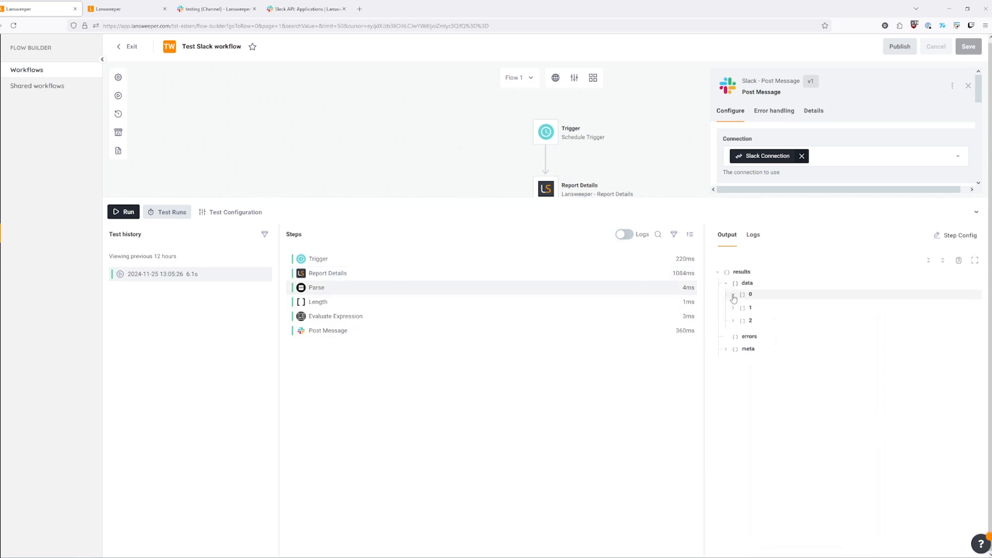
pyautogui.click(734, 295)
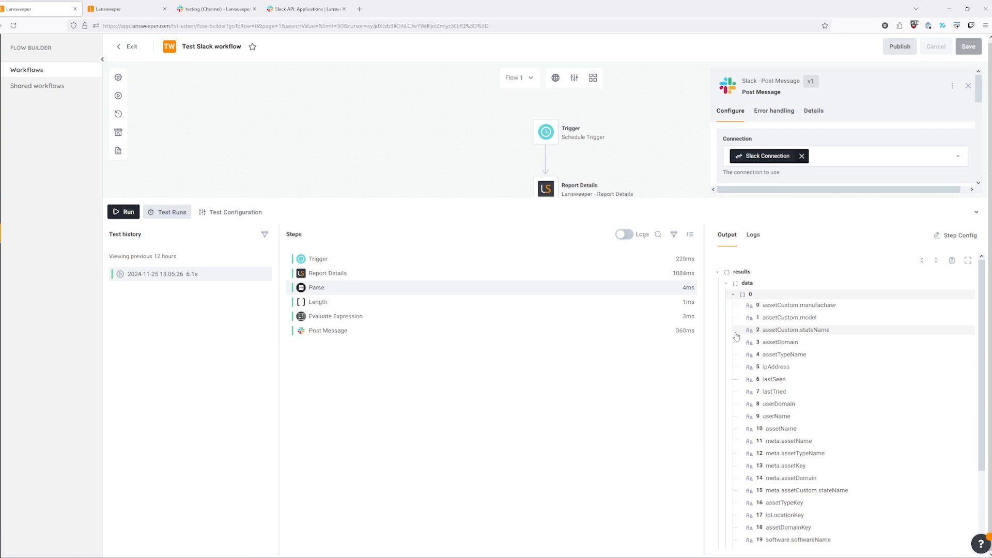
pyautogui.click(734, 294)
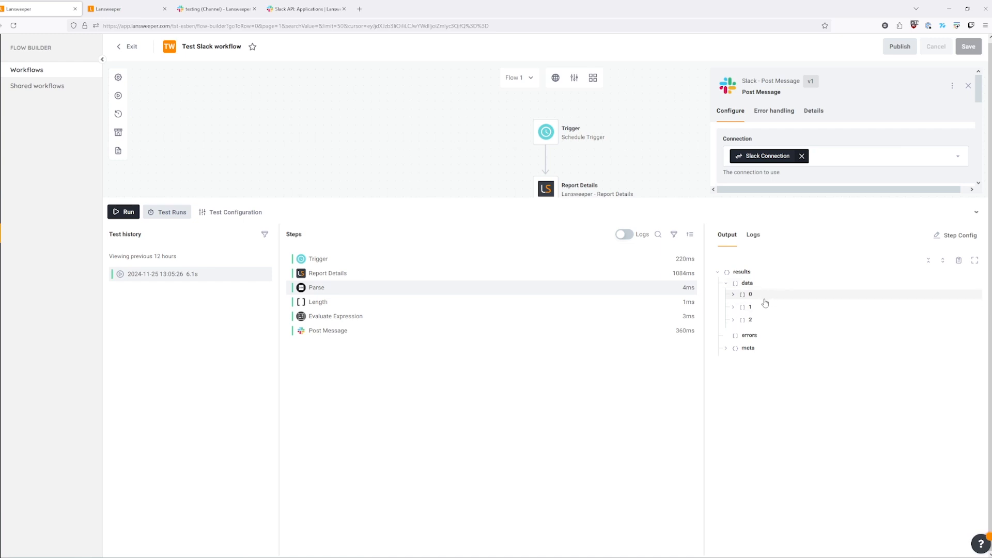
pyautogui.click(747, 295)
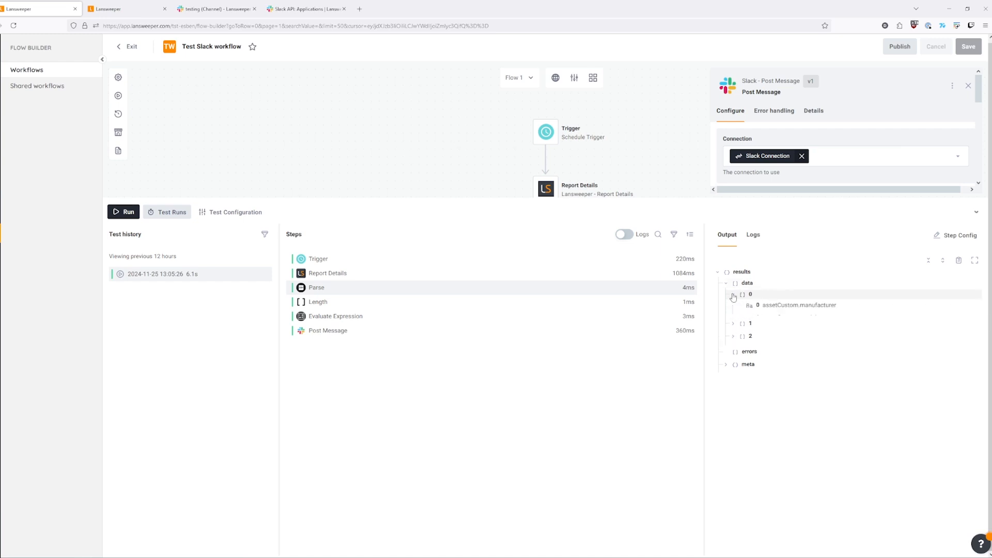
pyautogui.scroll(-2, 792, 323)
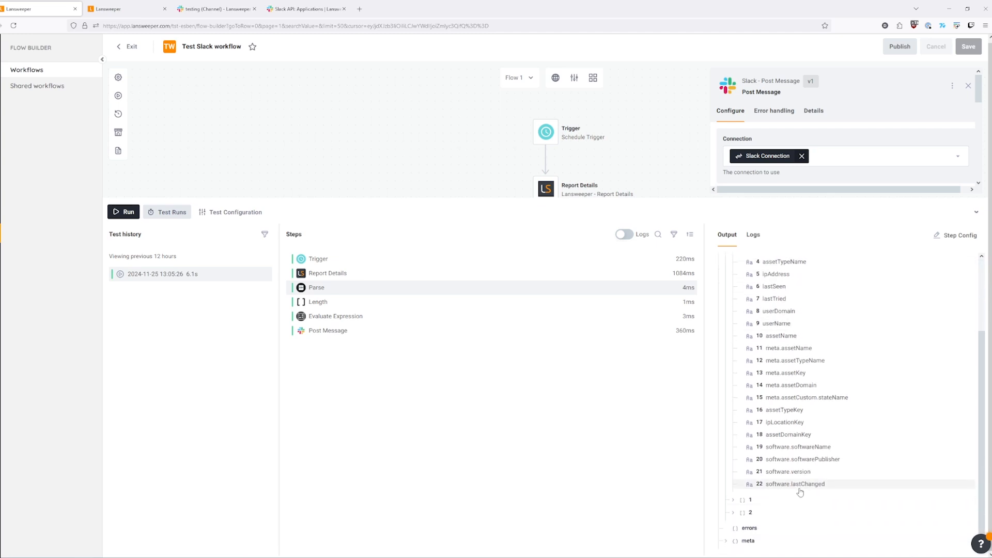
pyautogui.scroll(2, 783, 305)
pyautogui.scroll(-3, 785, 393)
pyautogui.scroll(2, 773, 435)
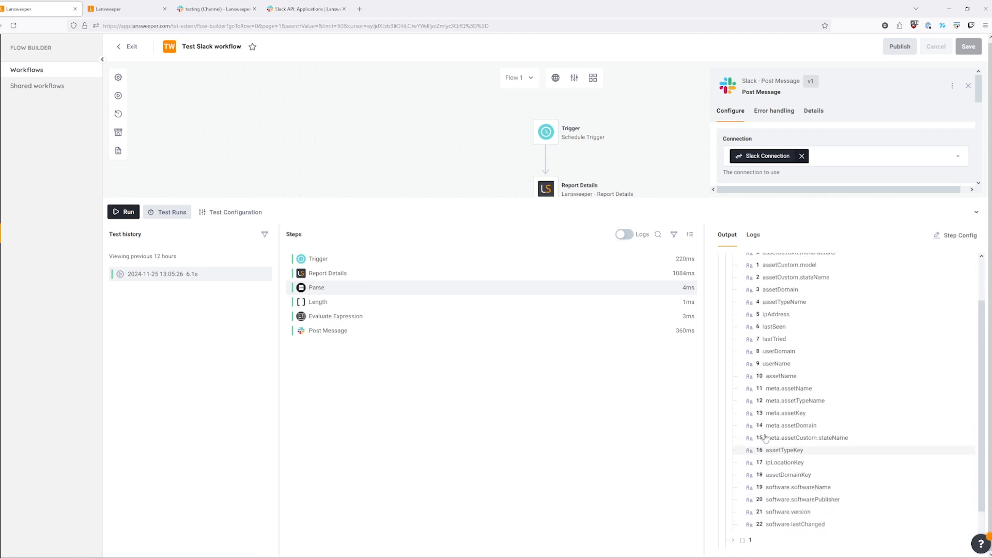
pyautogui.click(733, 290)
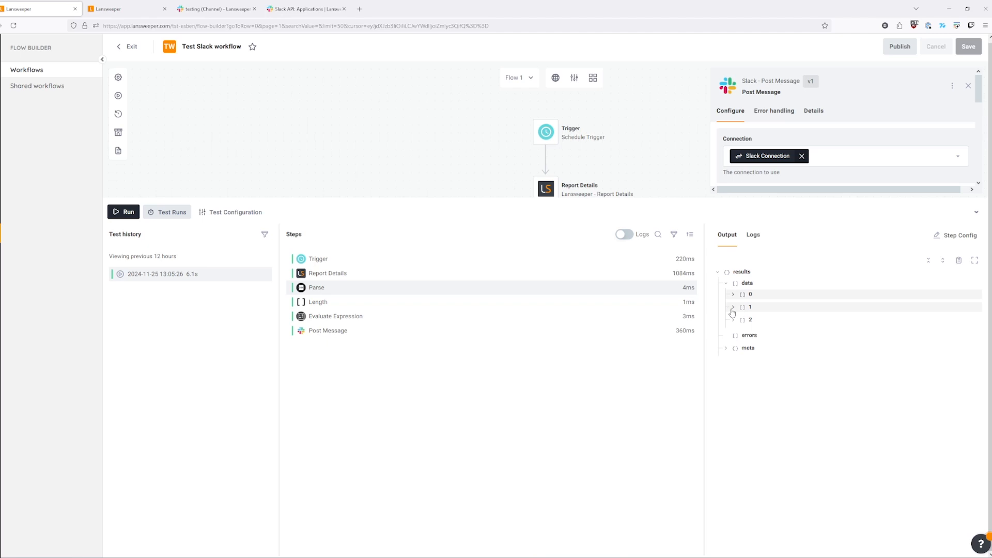
# Inspect the values of parsed data item 1.
pyautogui.click(734, 298)
pyautogui.scroll(-2, 836, 339)
pyautogui.scroll(1, 835, 339)
pyautogui.scroll(-2, 833, 345)
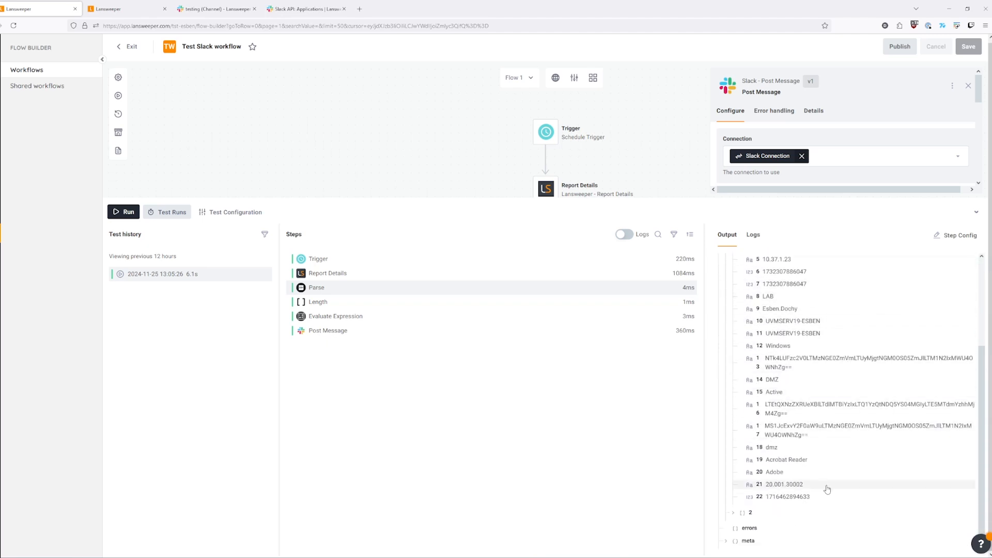
pyautogui.scroll(1, 827, 498)
pyautogui.scroll(2, 825, 499)
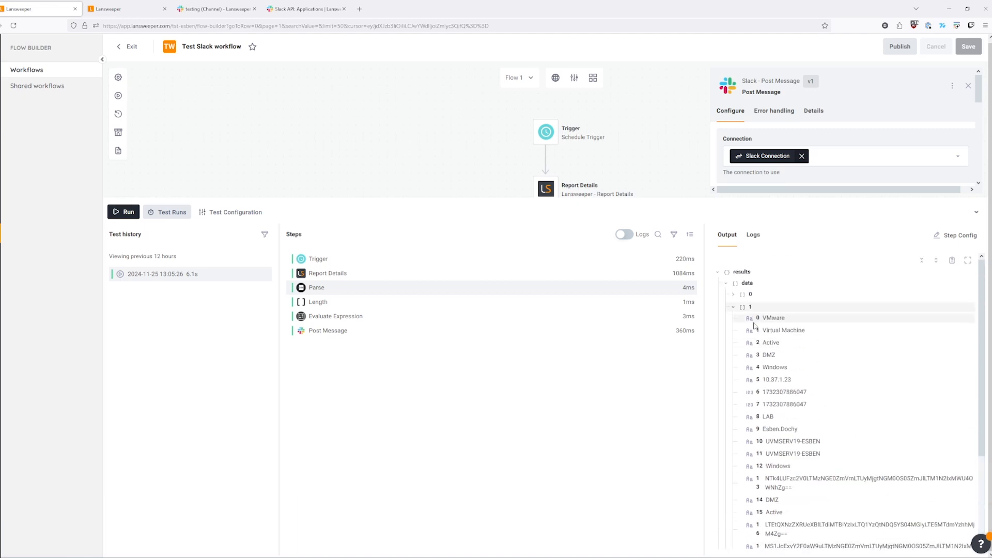
pyautogui.click(734, 307)
pyautogui.click(734, 320)
# Review data items 2 and 1, and display the Length step's result of 3.
pyautogui.click(734, 320)
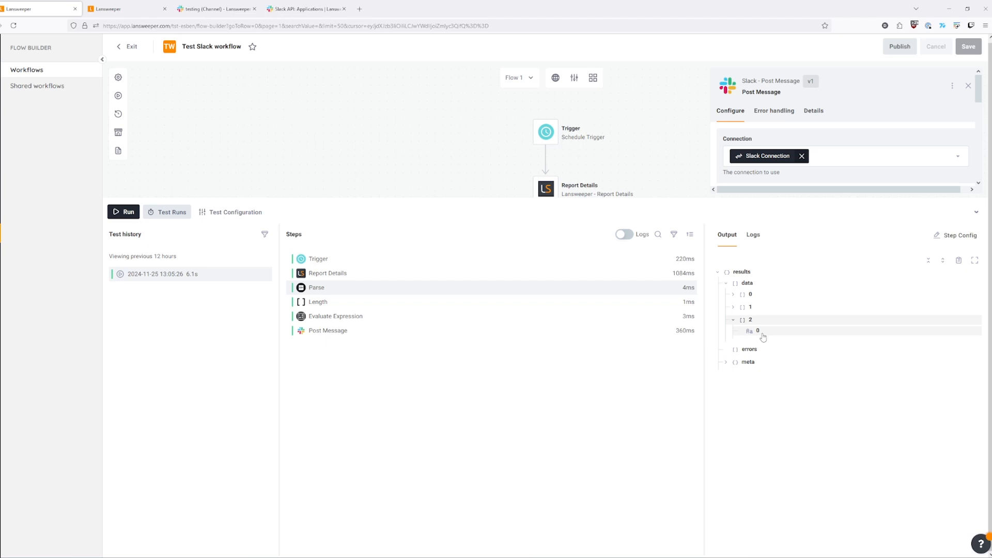
pyautogui.click(750, 308)
pyautogui.scroll(-3, 778, 414)
pyautogui.scroll(1, 778, 413)
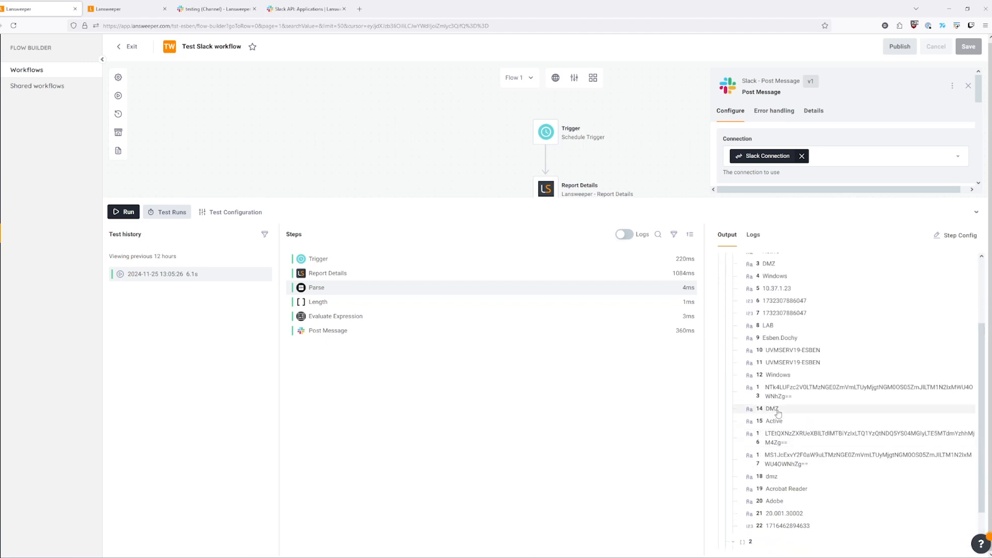
pyautogui.scroll(-1, 799, 416)
pyautogui.scroll(-1, 798, 416)
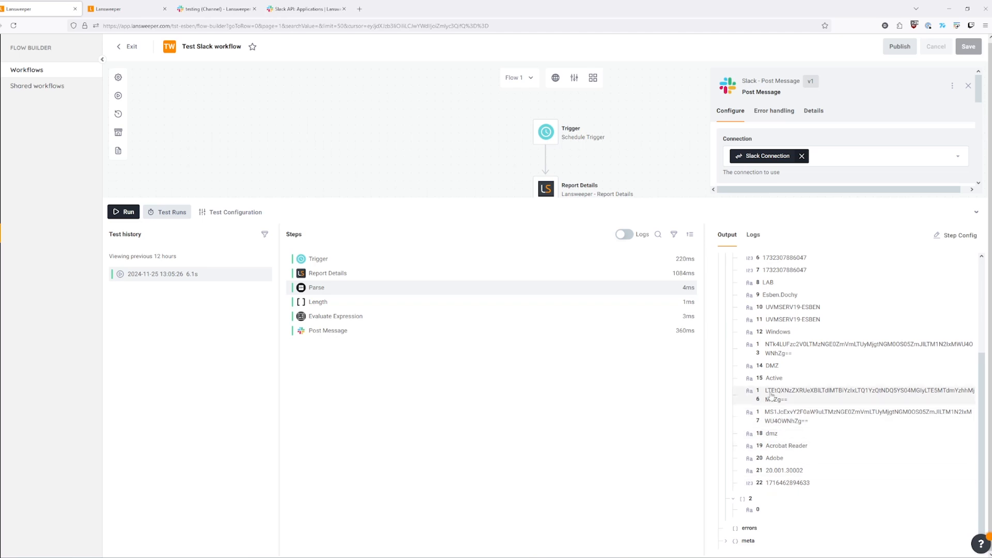
pyautogui.scroll(3, 772, 396)
pyautogui.click(734, 308)
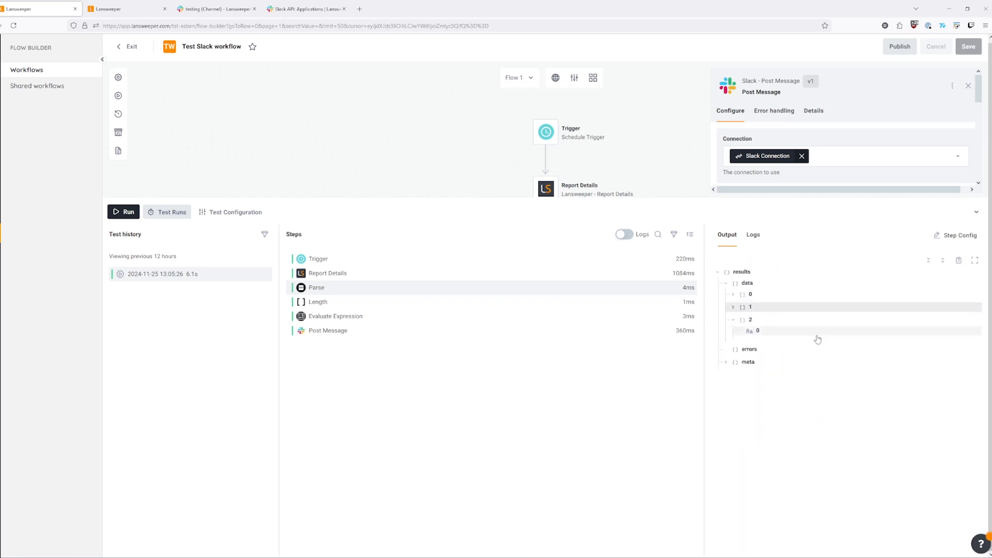
pyautogui.click(734, 319)
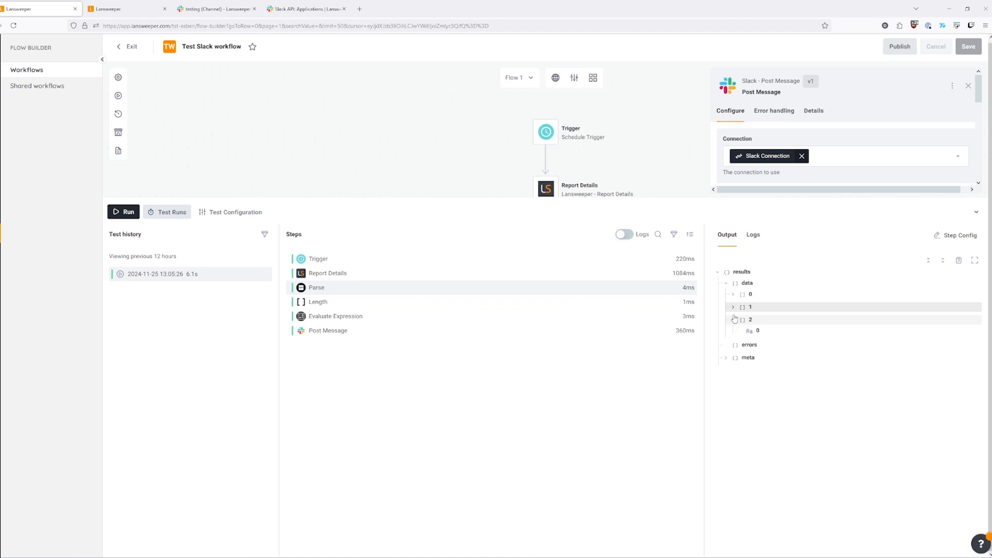
pyautogui.click(733, 321)
pyautogui.click(339, 305)
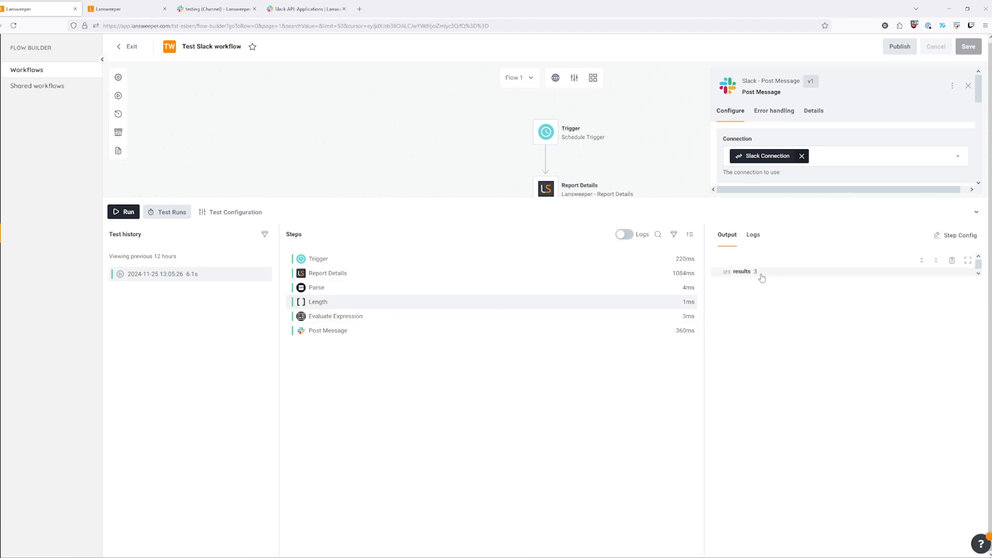
# Show Evaluate Expression's result of 1 and Post Message's ok Slack response.
pyautogui.click(133, 11)
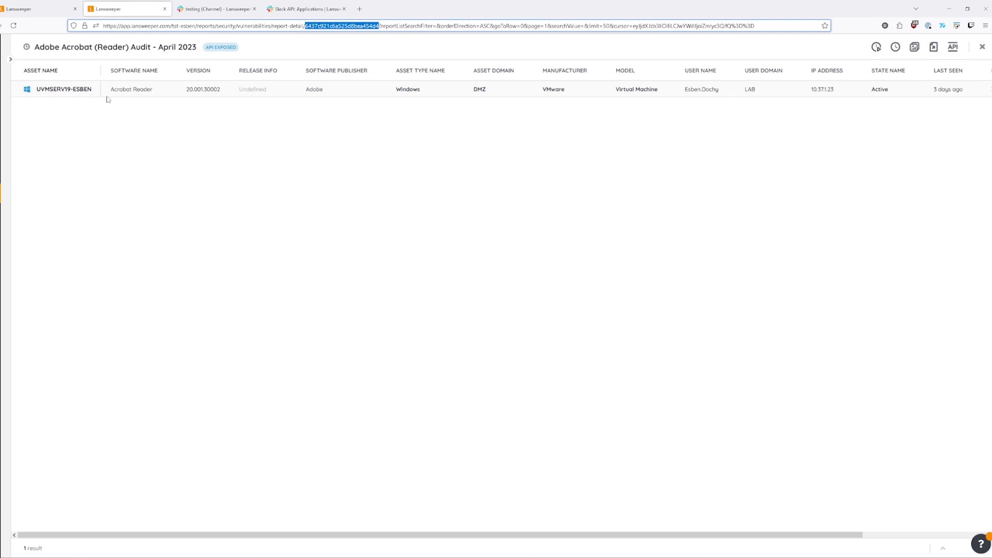
pyautogui.click(19, 8)
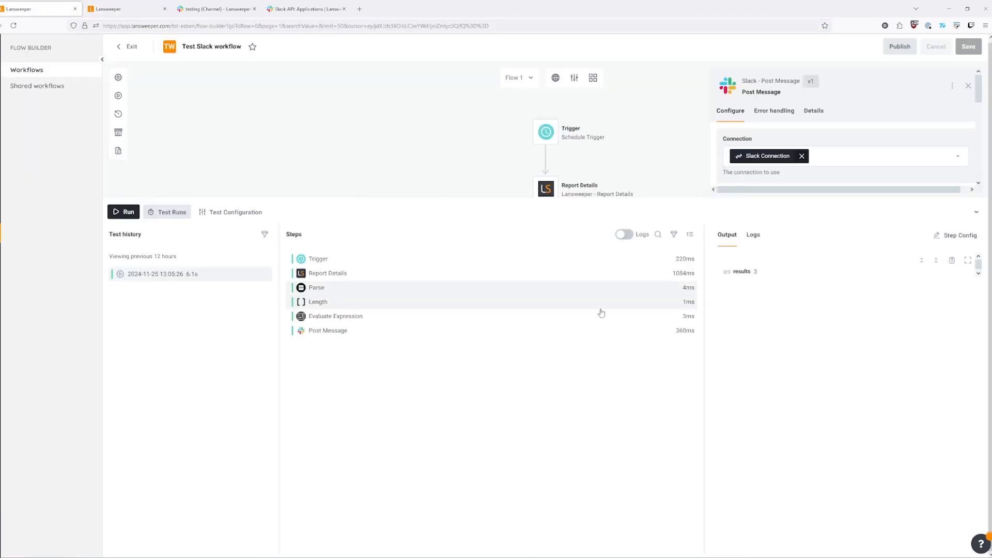
pyautogui.click(406, 322)
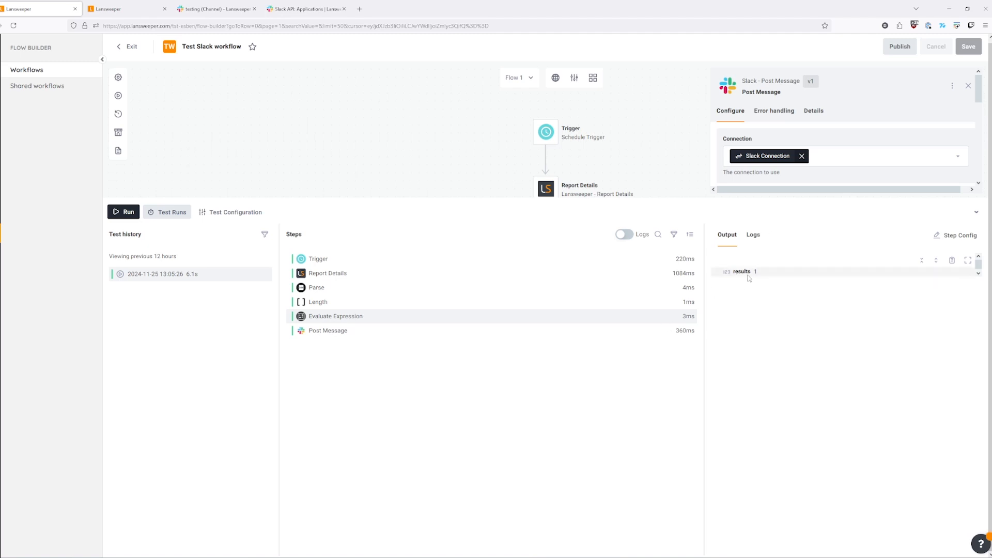
pyautogui.click(329, 336)
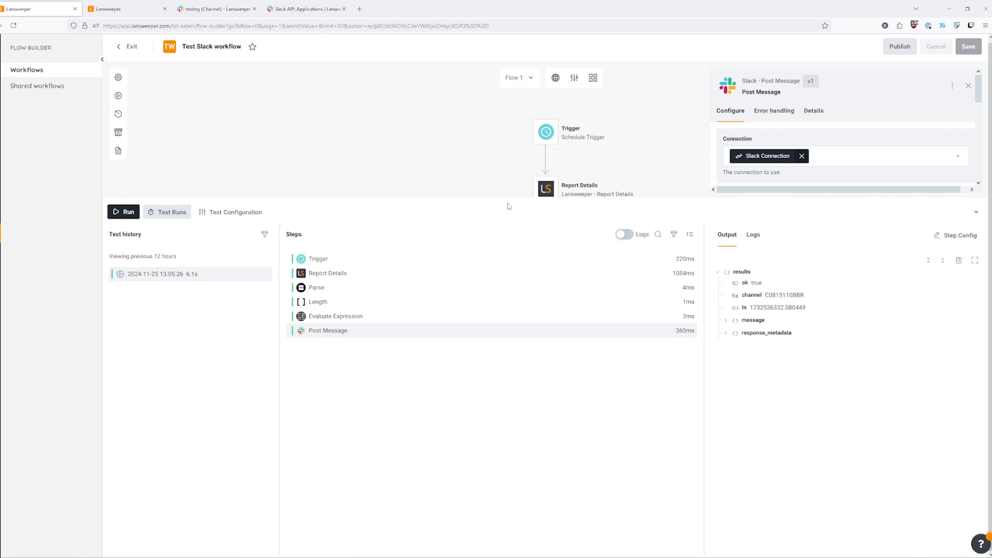
# Resize the test panel to view the full workflow, then open the Adobe Acrobat (Reader) Audit report.
pyautogui.moveTo(512, 200); pyautogui.dragTo(521, 380)
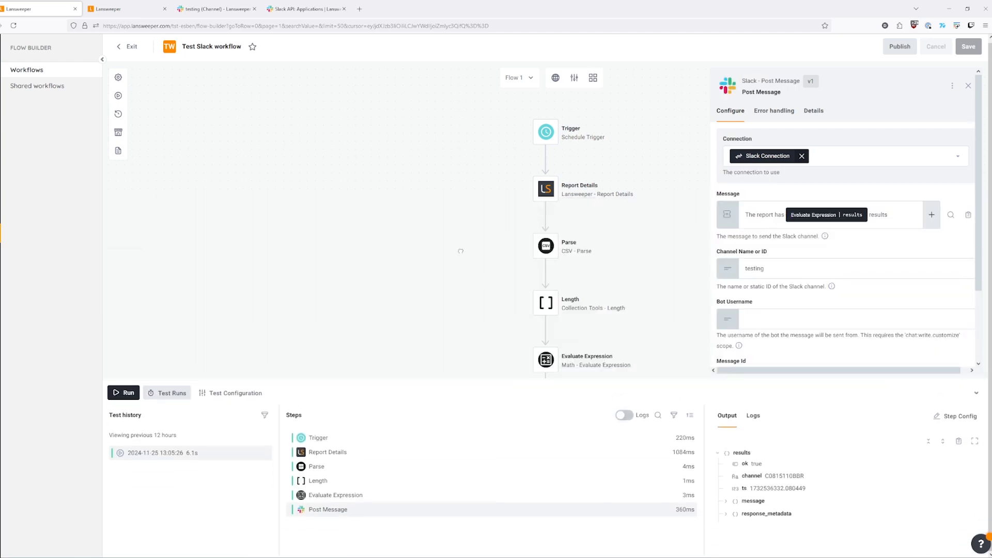
pyautogui.scroll(-5, 618, 274)
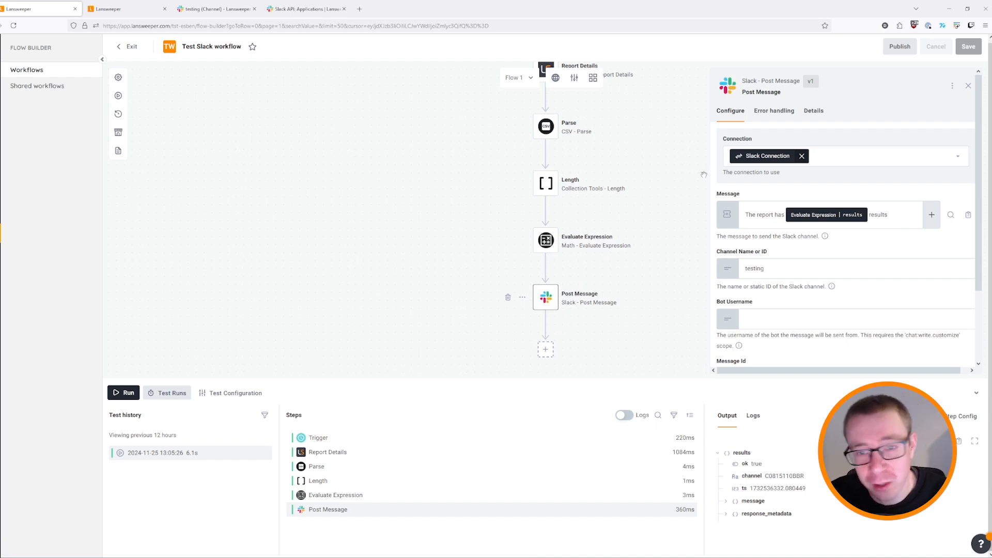
pyautogui.scroll(1, 618, 195)
pyautogui.moveTo(597, 378); pyautogui.dragTo(593, 473)
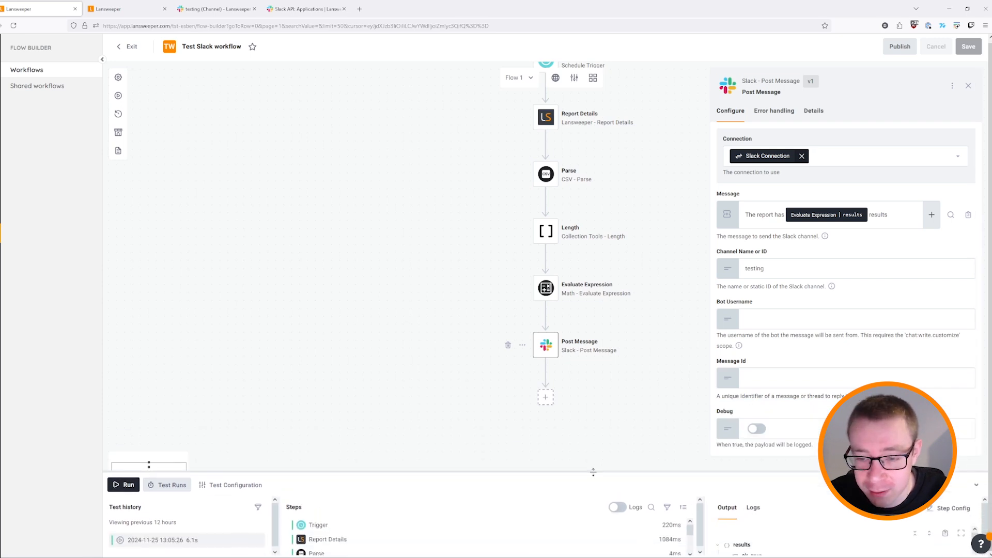
pyautogui.scroll(-1, 394, 379)
pyautogui.scroll(4, 439, 359)
pyautogui.scroll(-1, 462, 256)
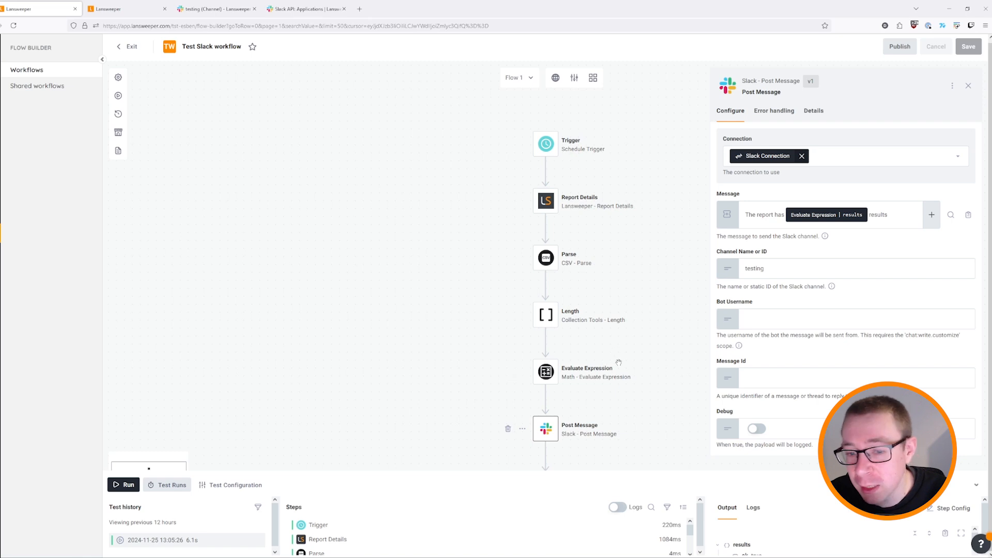
pyautogui.click(124, 9)
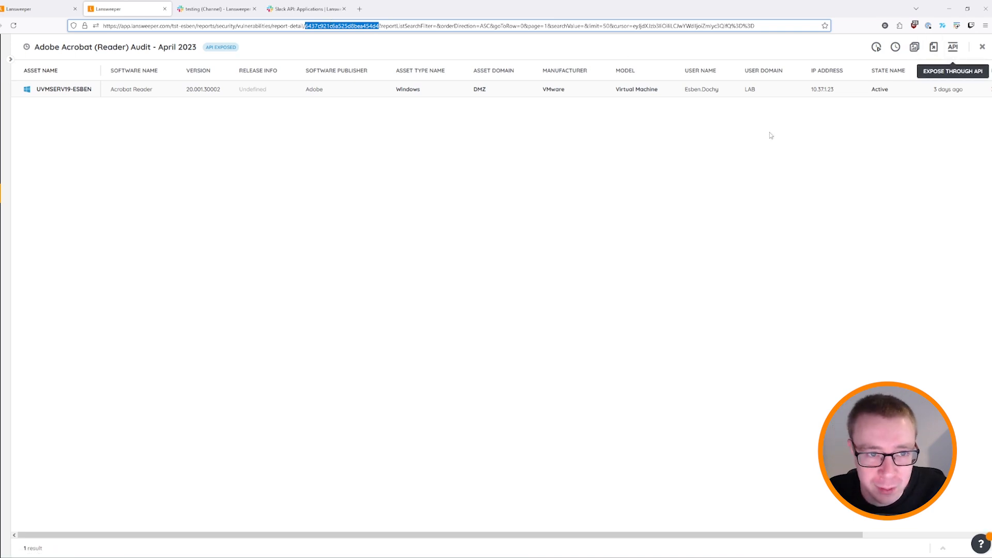
# View the report's daily run times without saving, browse All reports, then reopen Test Slack.
pyautogui.moveTo(136, 43)
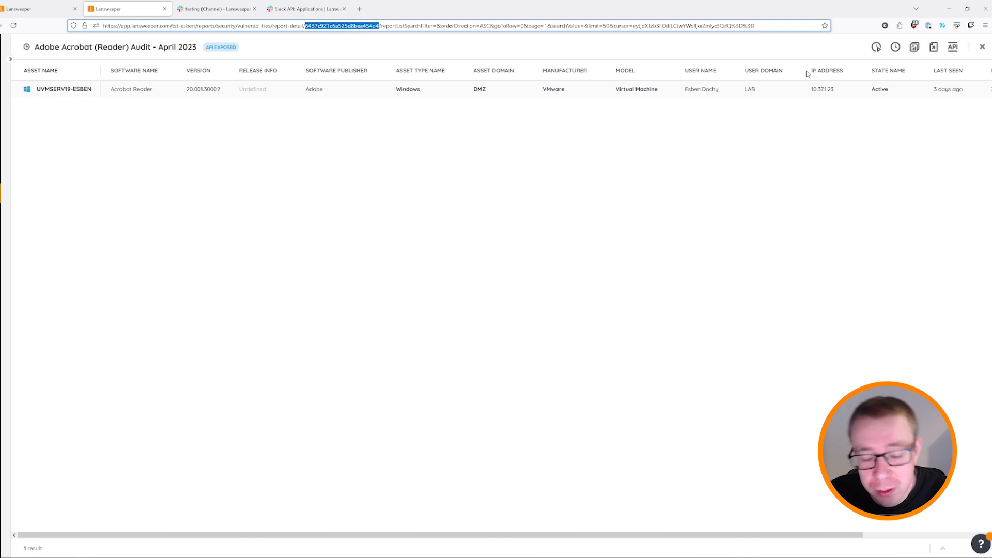
pyautogui.click(895, 48)
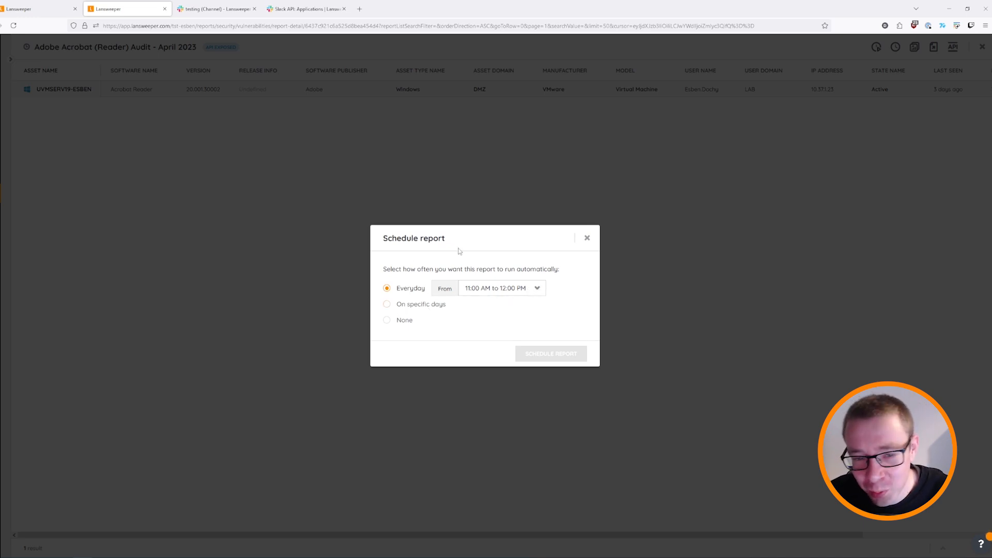
pyautogui.click(499, 288)
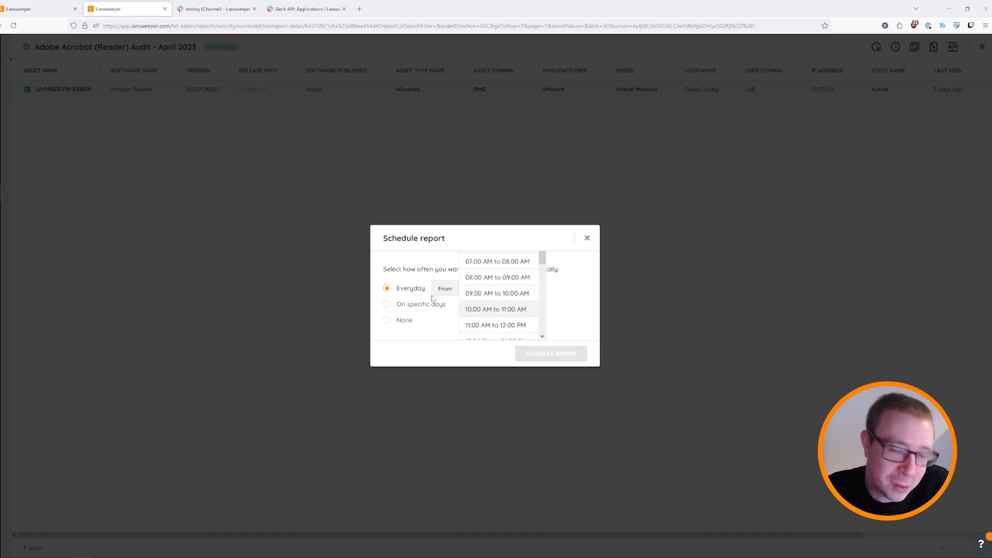
pyautogui.scroll(-2, 504, 291)
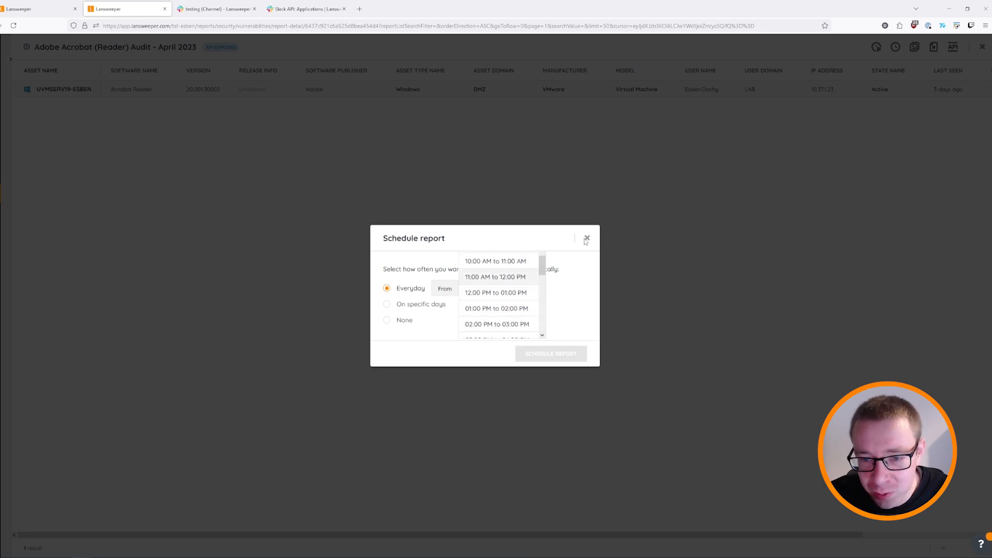
pyautogui.click(586, 238)
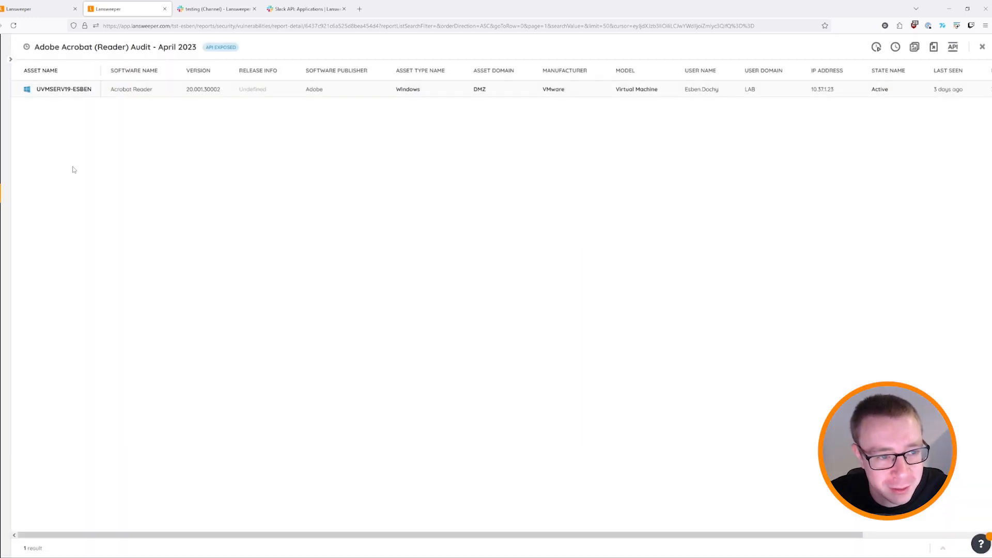
pyautogui.click(2, 194)
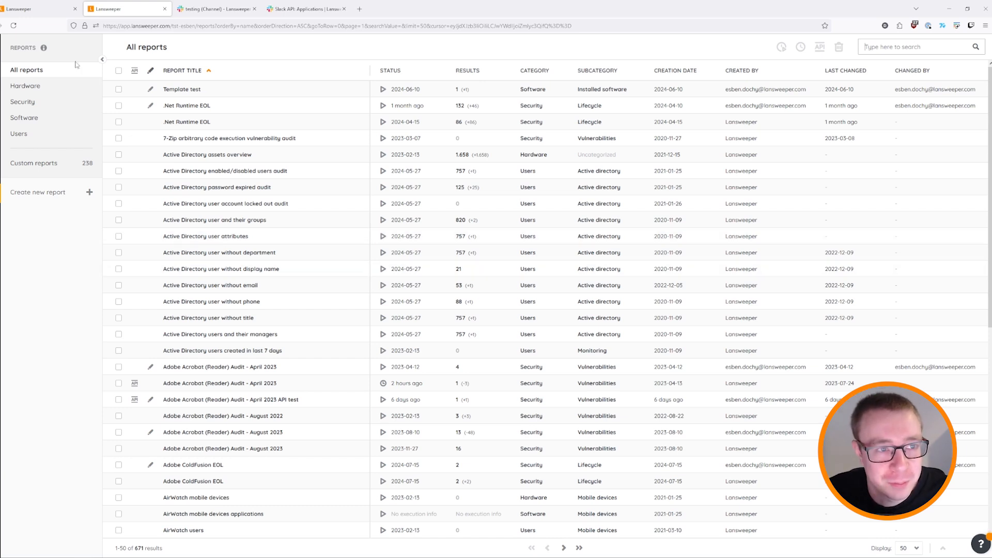
pyautogui.click(39, 9)
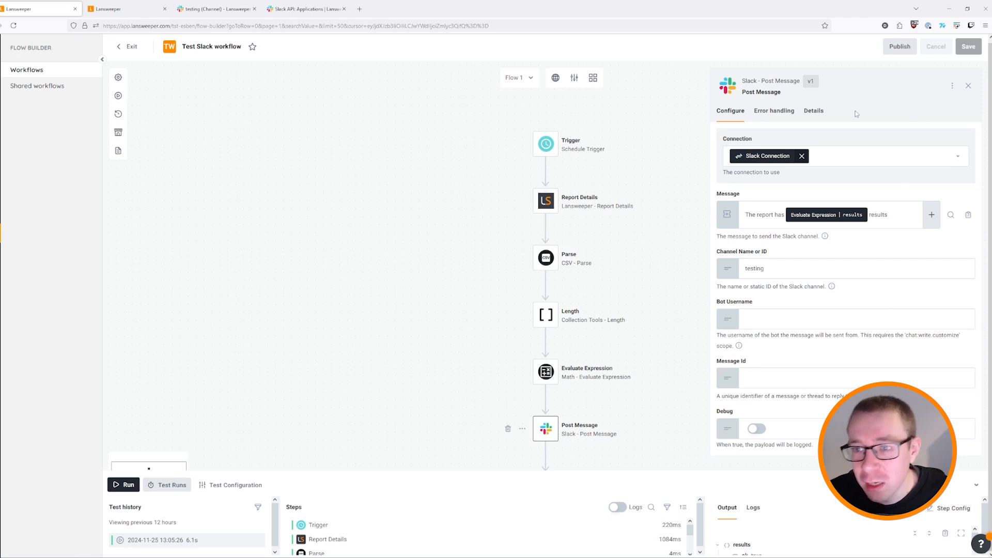
# Create a 'Notifications test' category from Notifications and assign it to the Test Slack workflow.
pyautogui.click(968, 86)
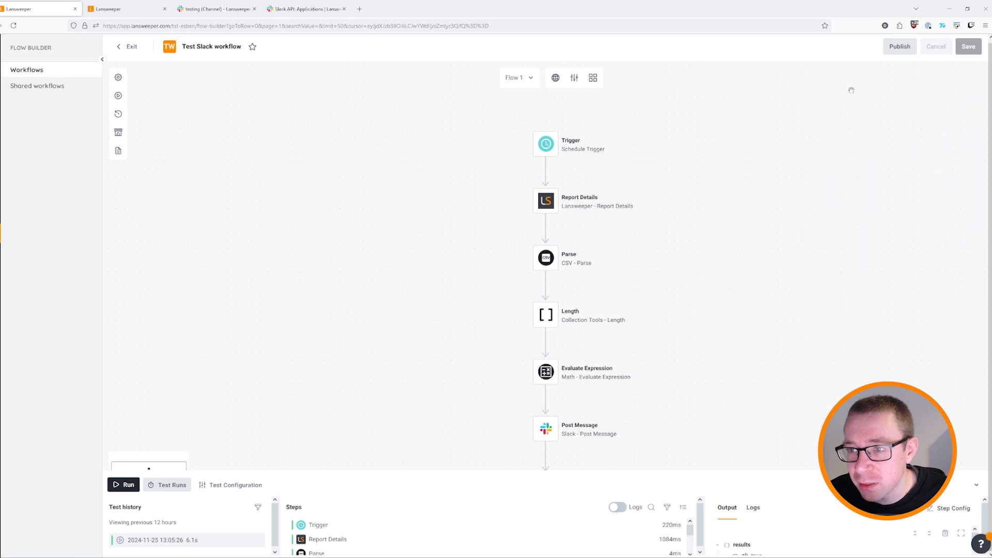
pyautogui.click(119, 78)
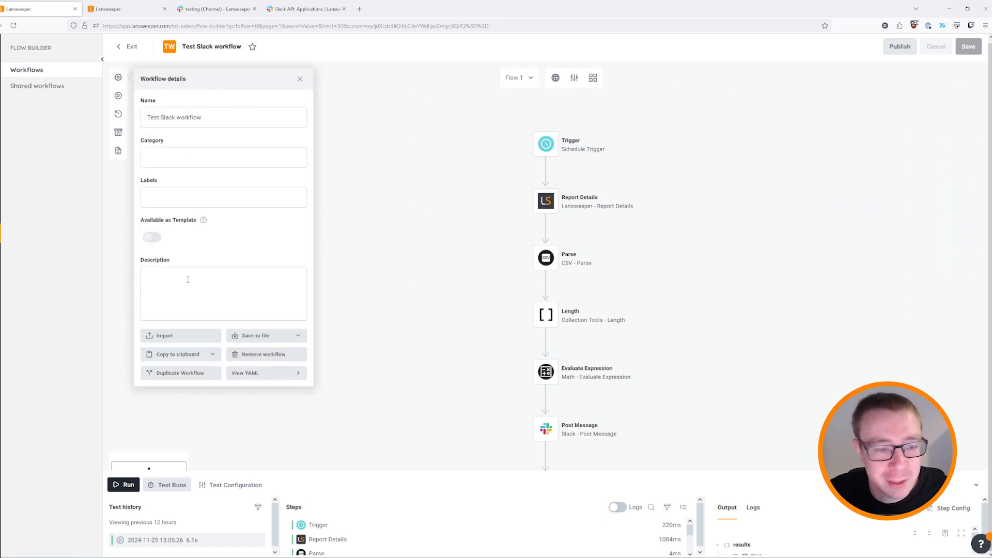
pyautogui.click(168, 153)
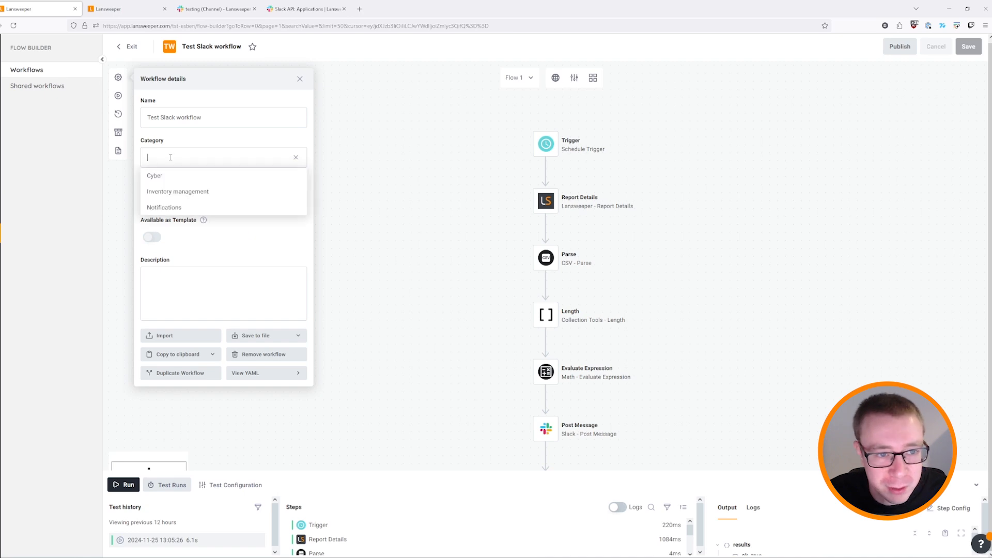
pyautogui.click(172, 206)
pyautogui.click(204, 166)
pyautogui.write('tes')
pyautogui.write('t')
pyautogui.click(370, 184)
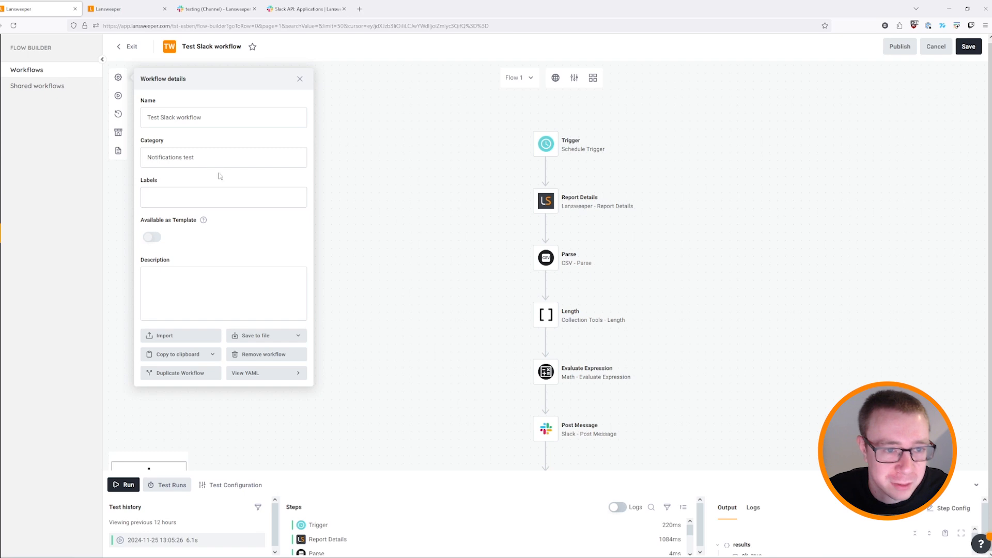
pyautogui.click(300, 78)
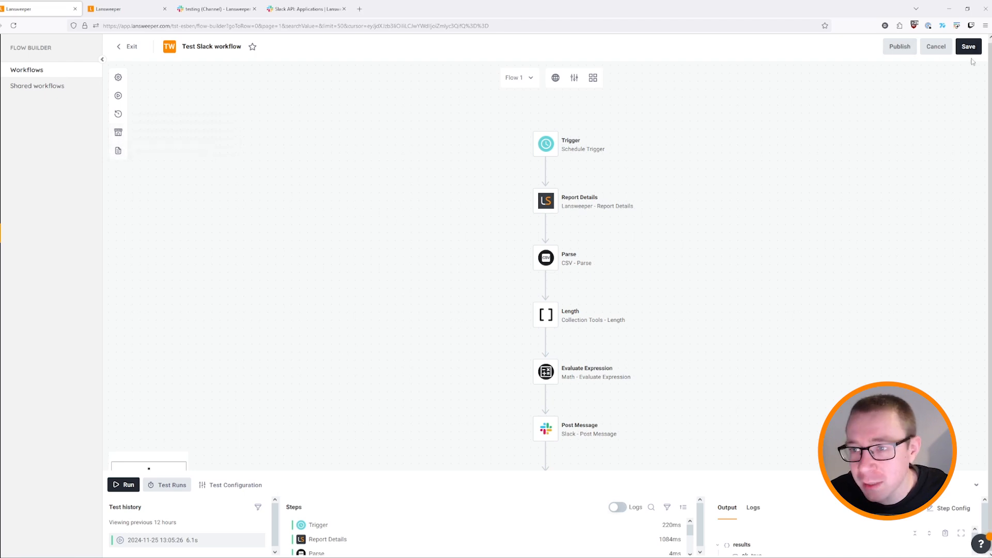
pyautogui.click(897, 49)
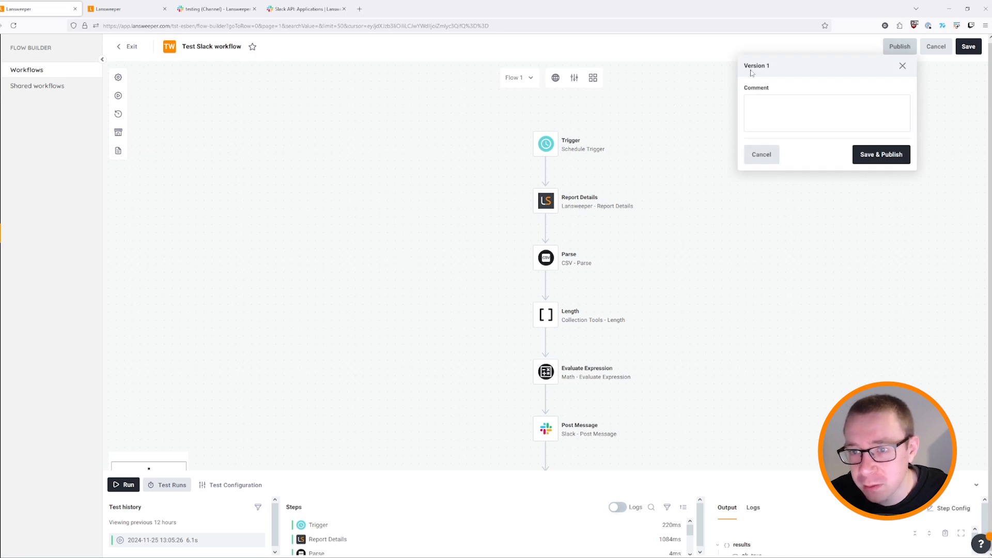
# Save and publish the workflow as version 1, then bring up its shared-workflows settings.
pyautogui.click(883, 156)
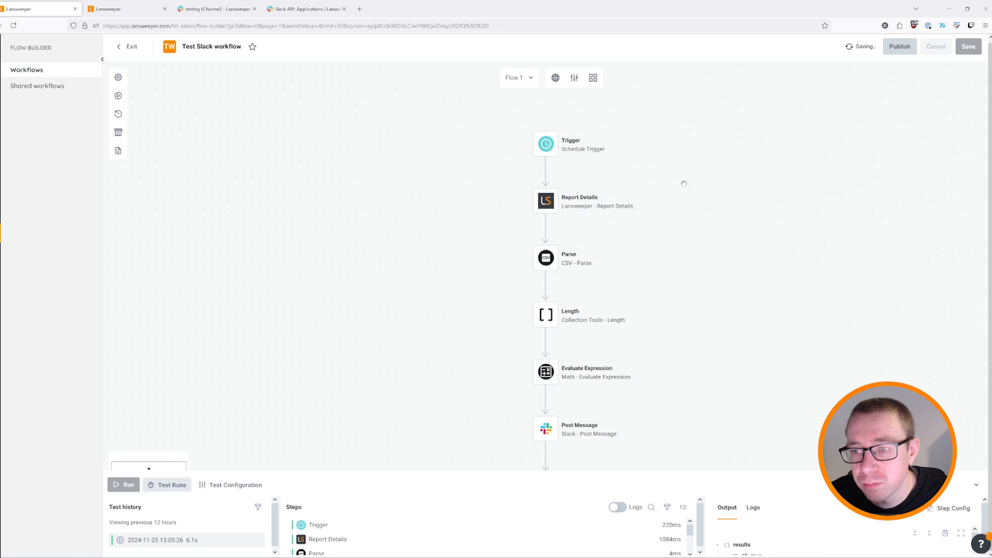
pyautogui.click(119, 133)
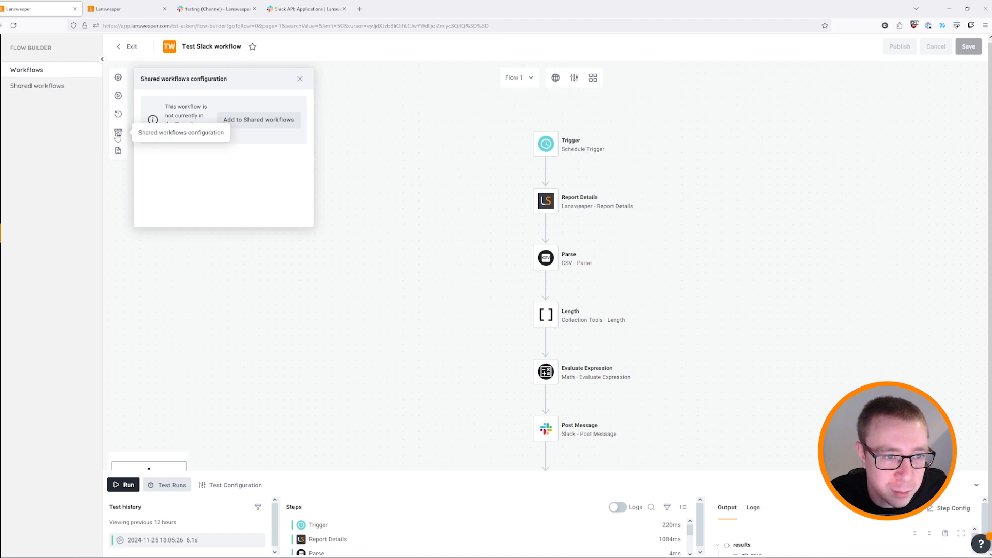
# Add version 1 to Shared workflows as deployable with overview 'example for pro tips'.
pyautogui.click(289, 124)
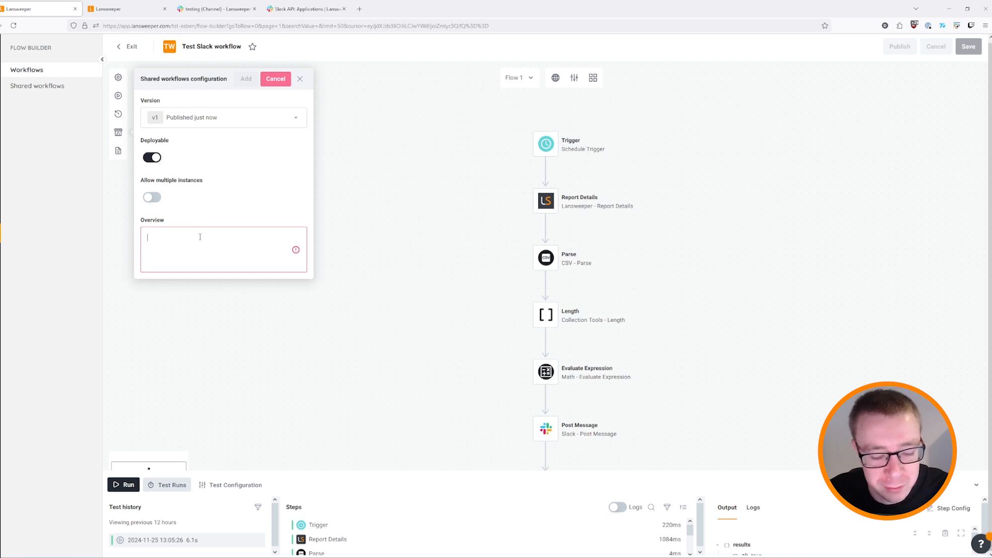
pyautogui.write('exmaple')
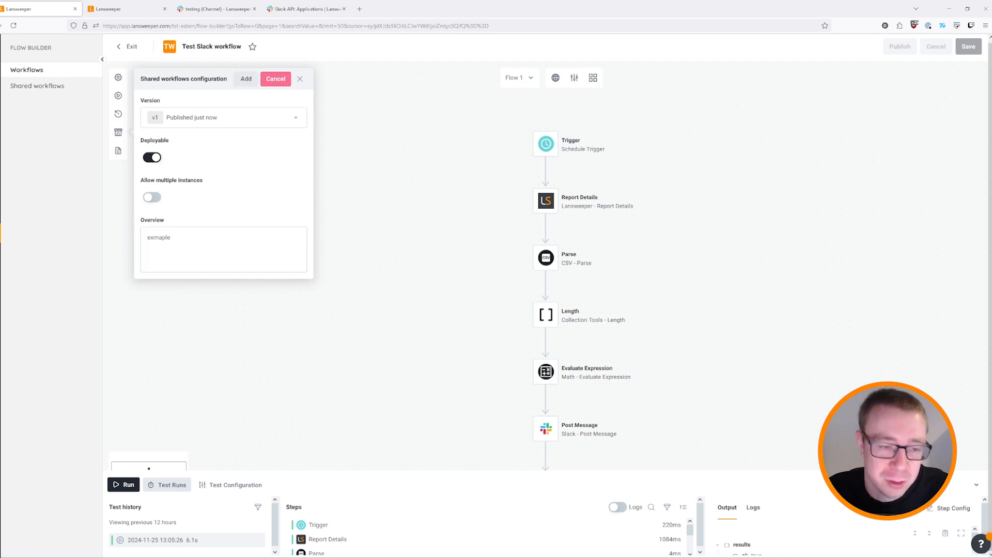
pyautogui.press('BackSpace')
pyautogui.press('BackSpace')
pyautogui.press('BackSpace')
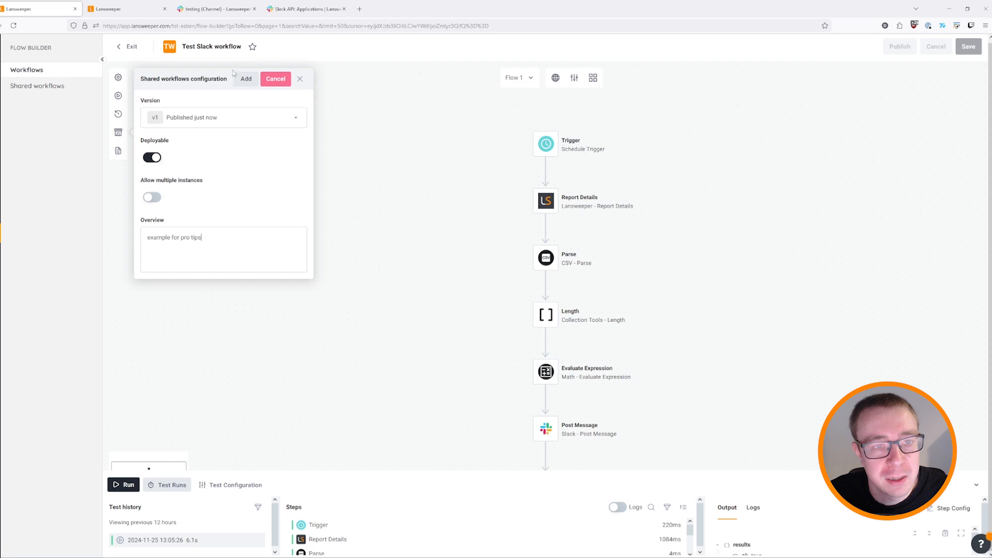
pyautogui.click(245, 78)
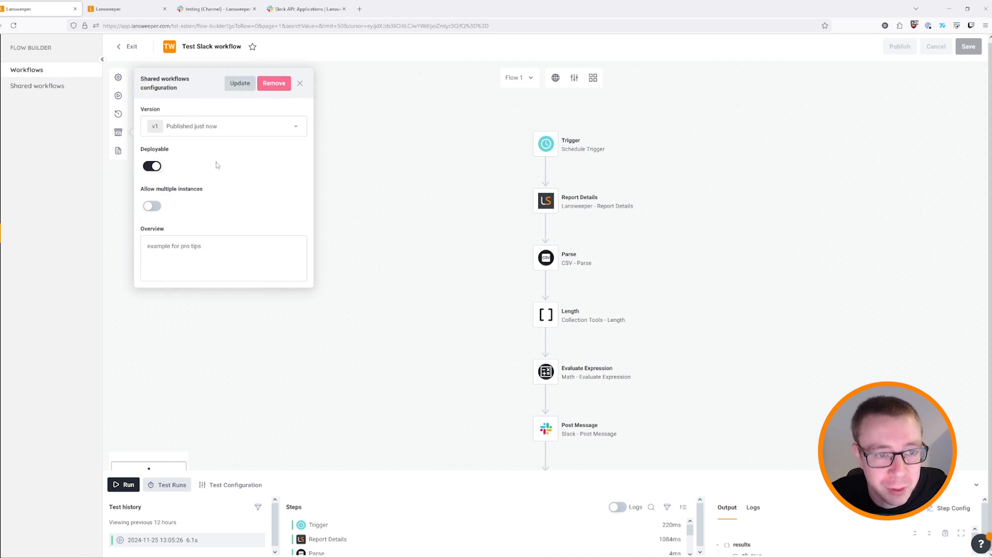
# View the Test Slack workflow card under Notifications test on the Shared workflows page.
pyautogui.click(300, 83)
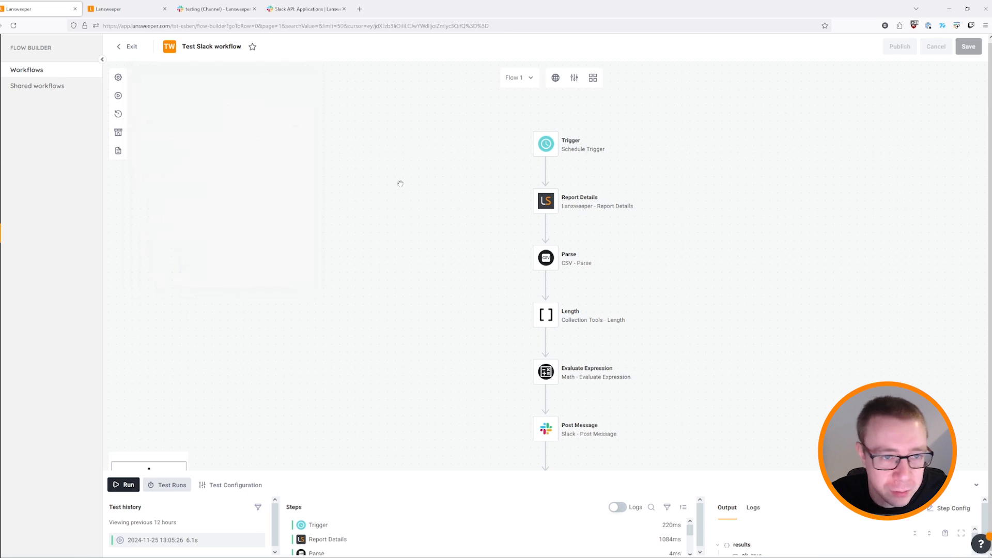
pyautogui.click(49, 93)
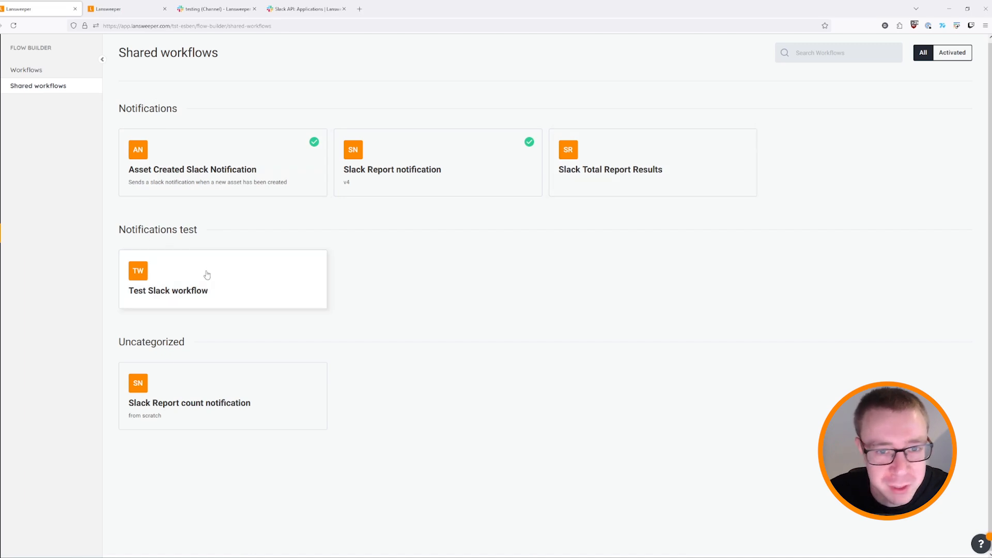
pyautogui.click(281, 274)
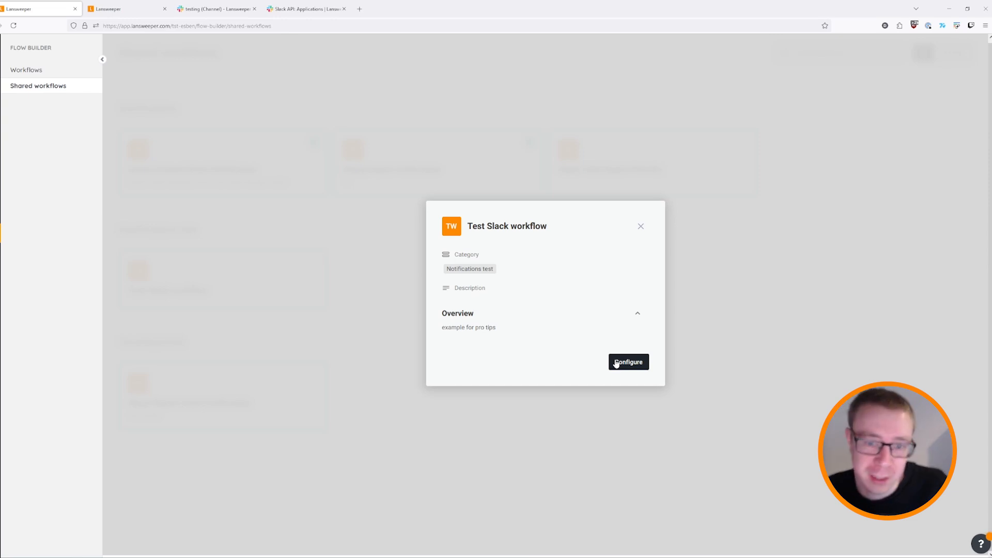
pyautogui.click(640, 226)
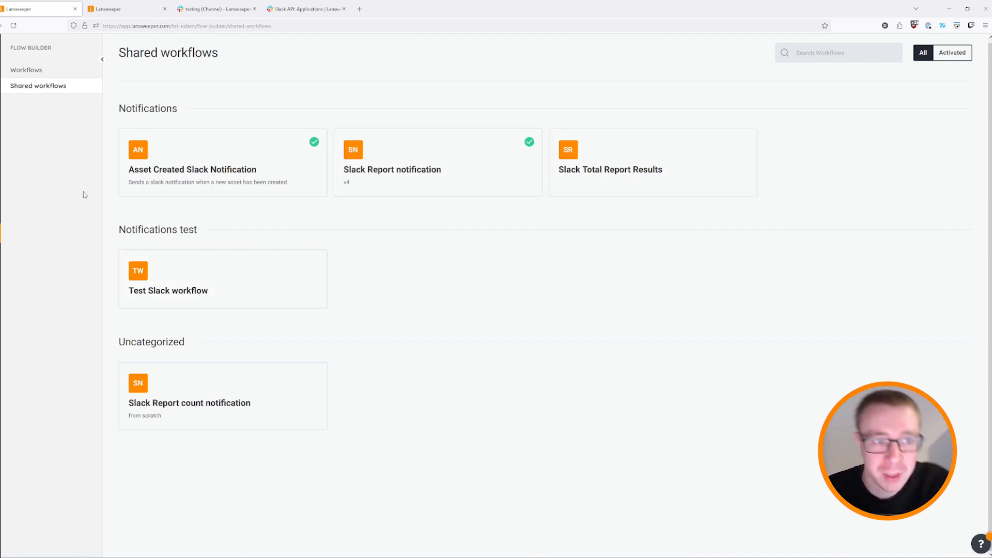
# Scroll the Workflows list to find Test Slack workflow as v1 under Notifications test.
pyautogui.click(30, 72)
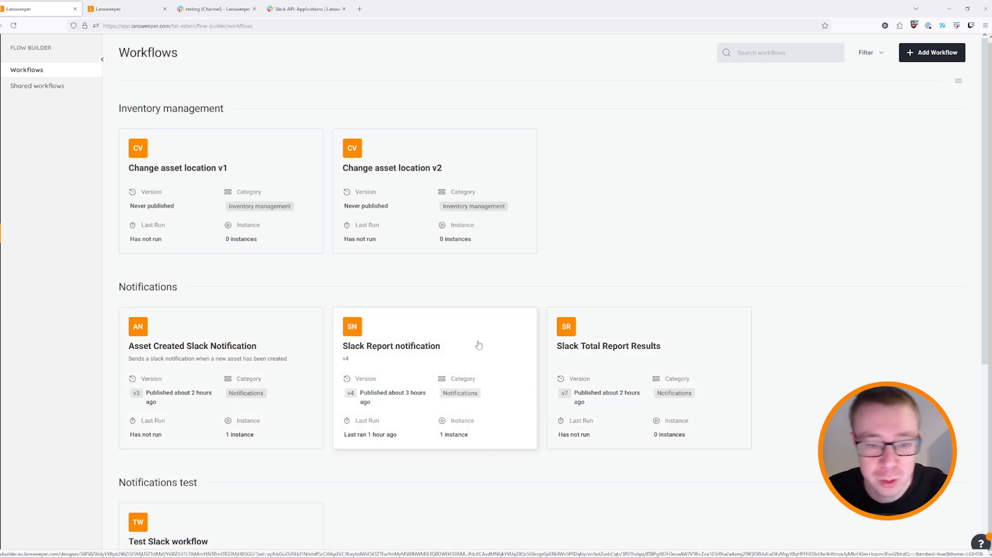
pyautogui.scroll(-1, 365, 334)
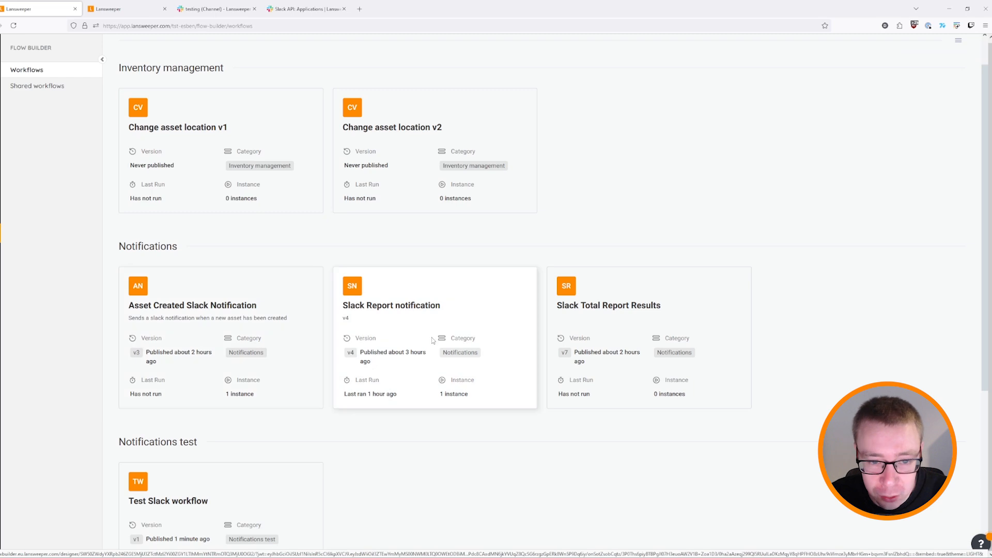
pyautogui.scroll(-1, 433, 340)
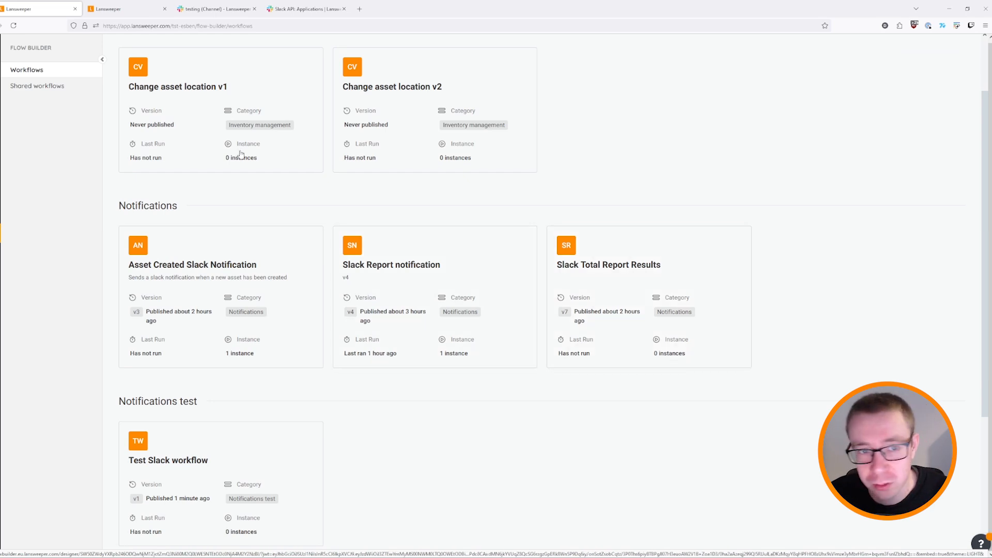
# Open the Slack Report notification workflow and look over its canvas.
pyautogui.click(449, 262)
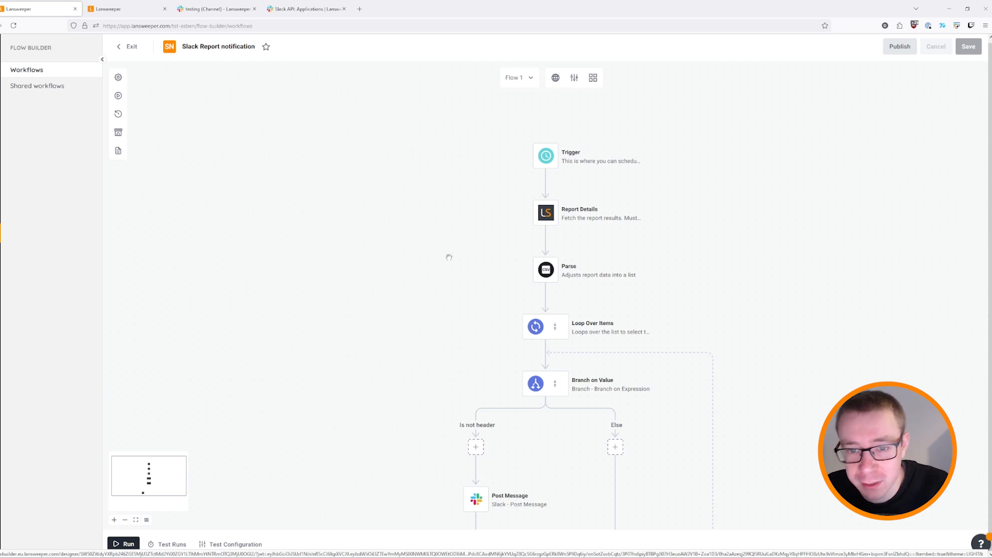
pyautogui.scroll(-3, 449, 257)
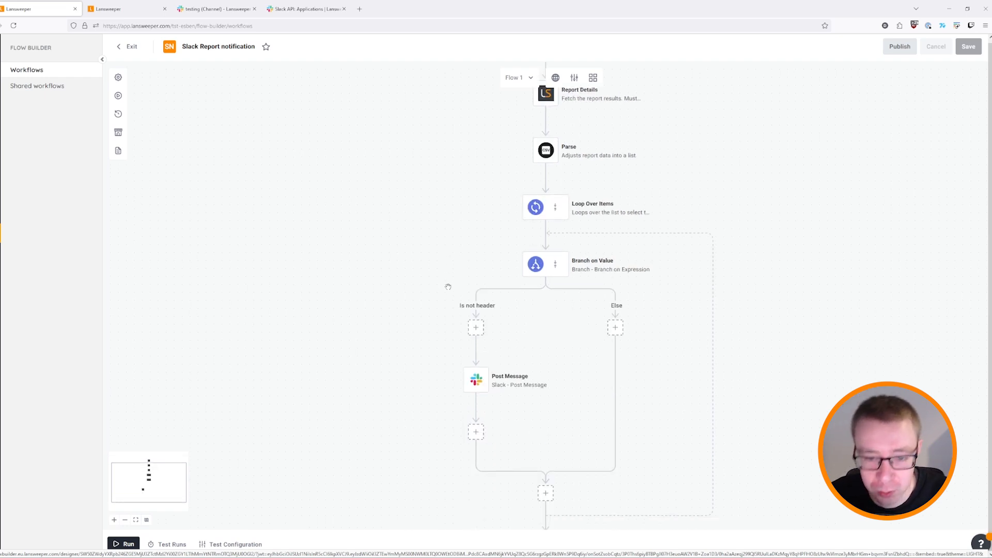
pyautogui.scroll(2, 434, 257)
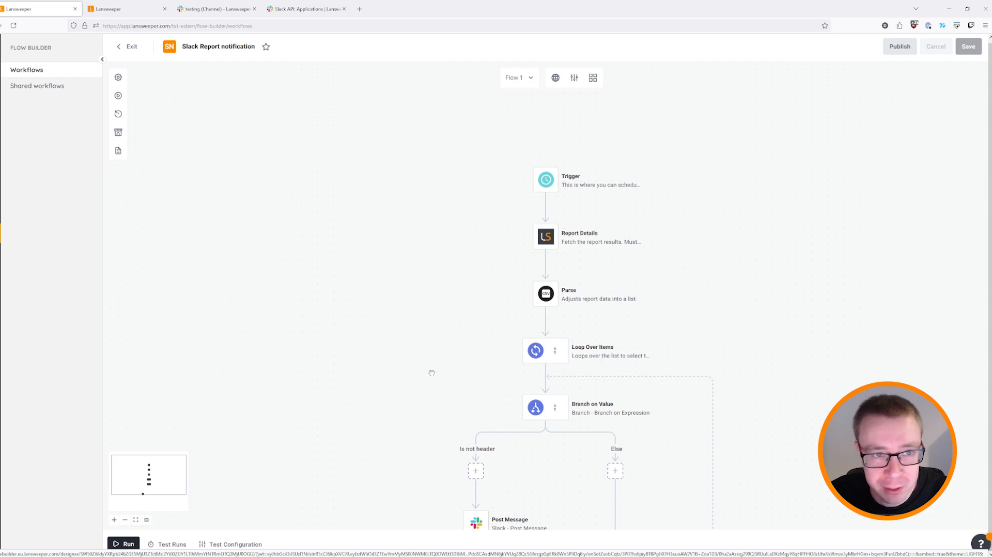
pyautogui.scroll(1, 427, 301)
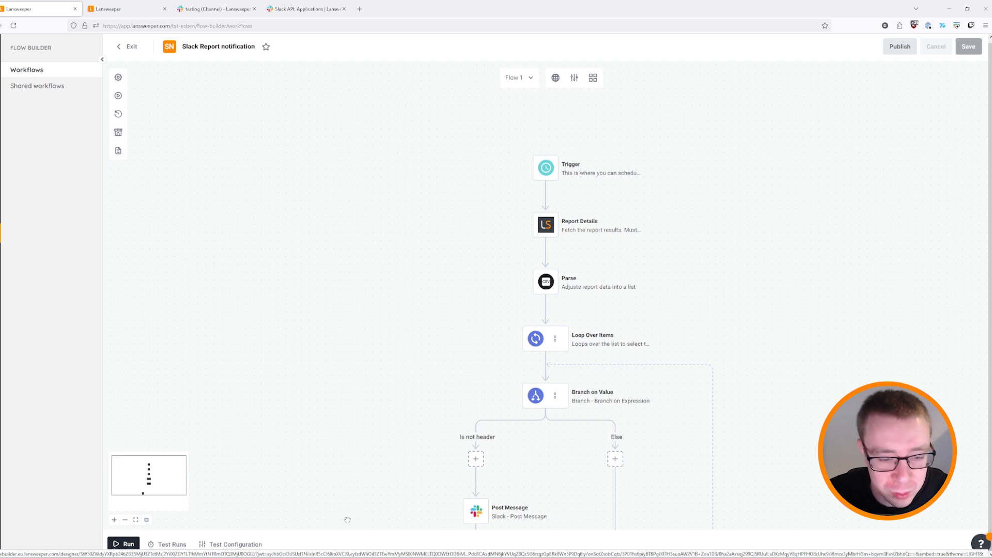
pyautogui.scroll(-1, 670, 192)
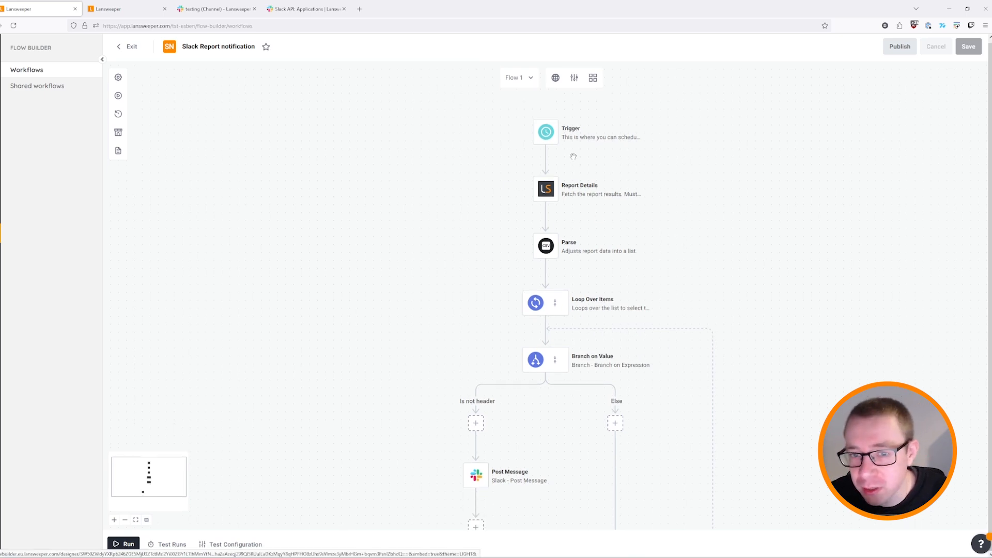
# Review the Report Details, Parse and Loop Over Items step settings.
pyautogui.click(595, 196)
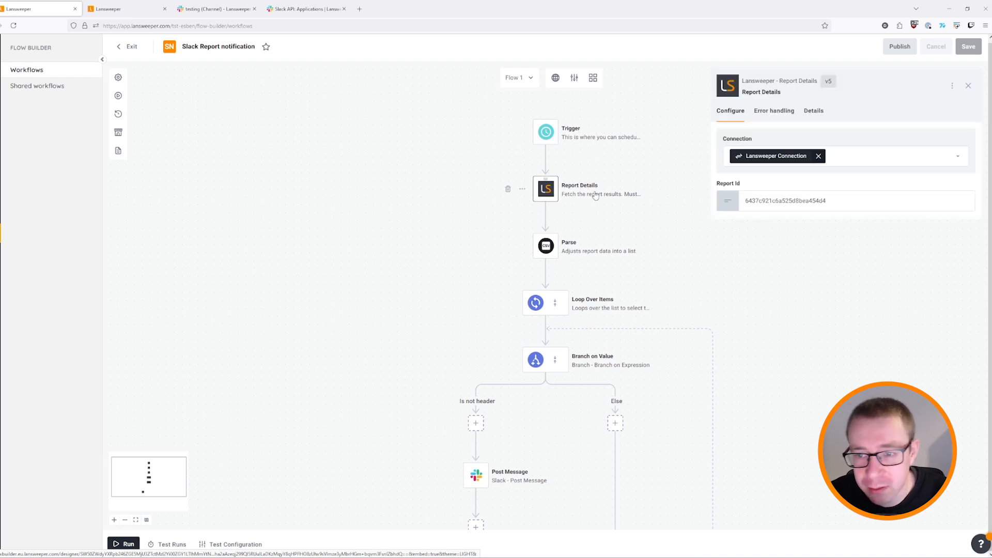
pyautogui.click(589, 251)
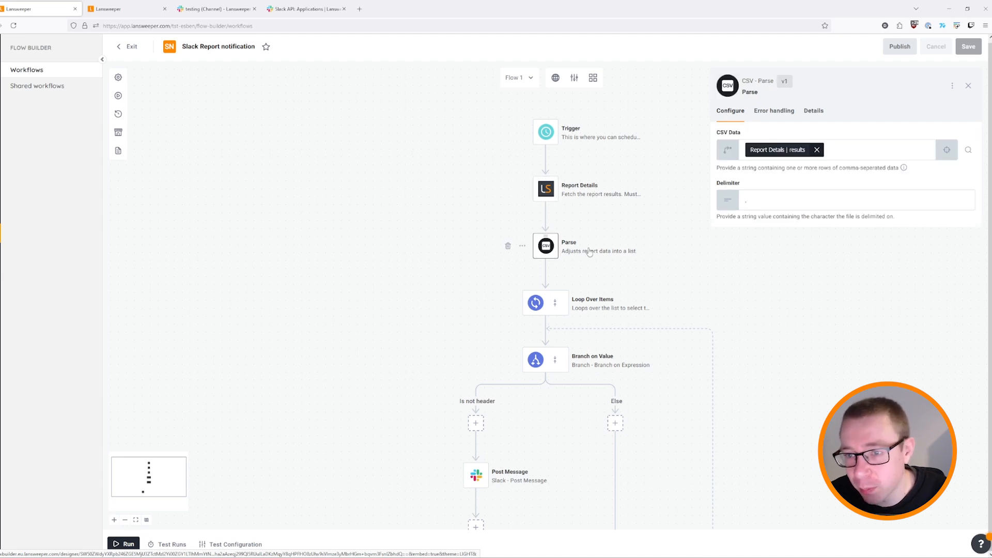
pyautogui.click(596, 303)
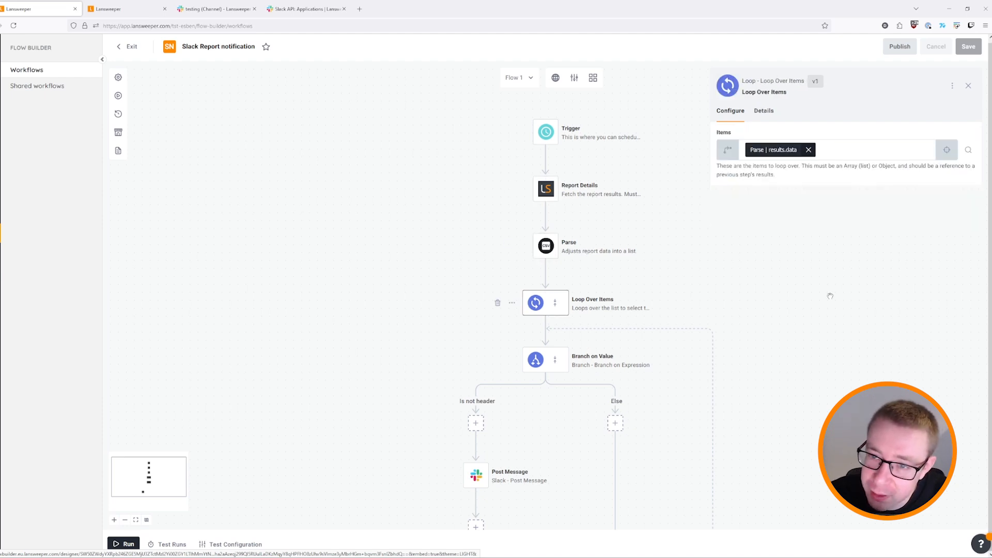
pyautogui.scroll(-1, 830, 296)
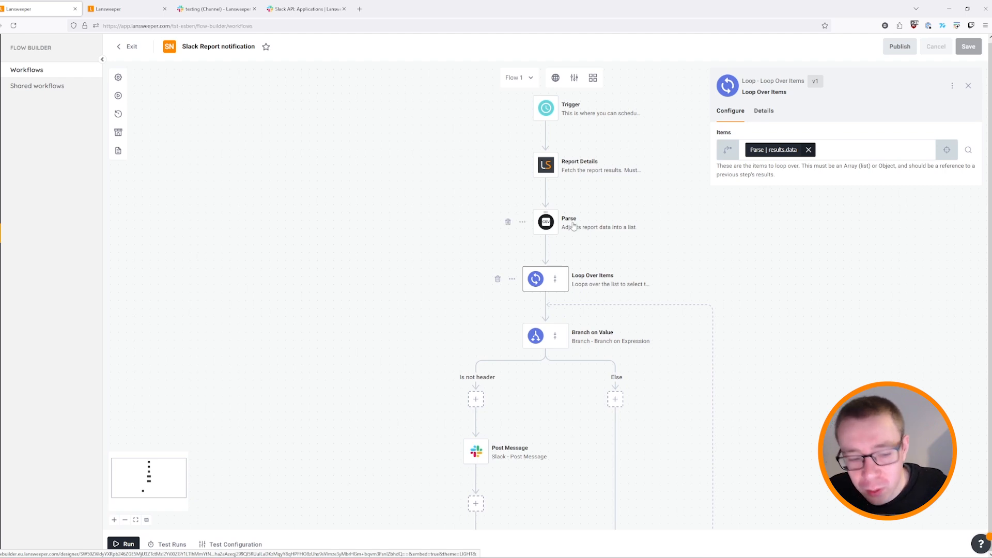
pyautogui.scroll(-3, 573, 226)
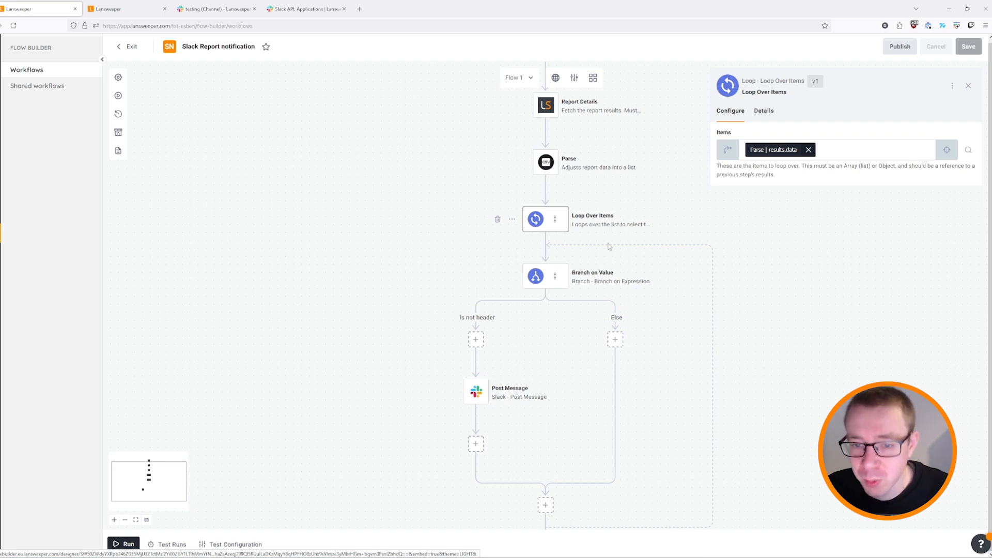
pyautogui.scroll(-2, 609, 243)
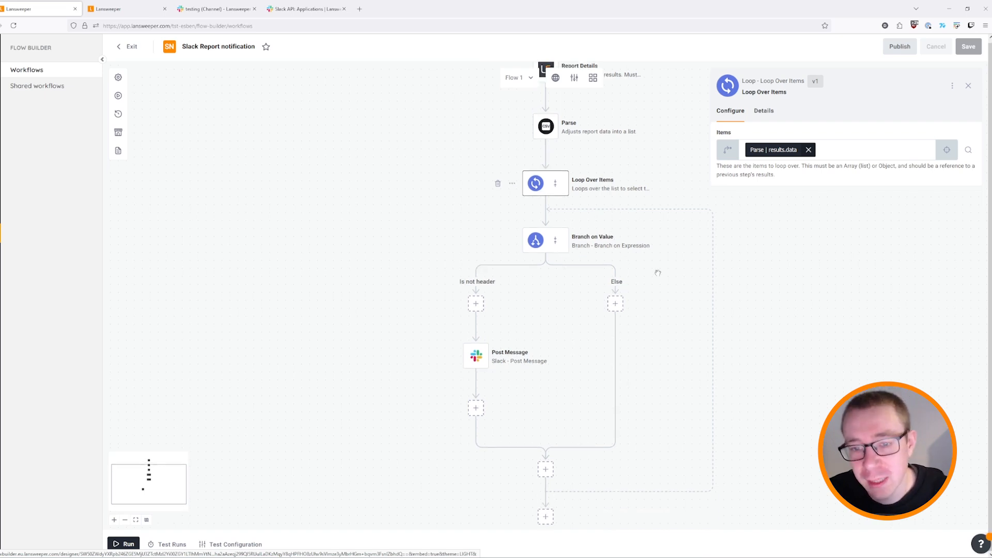
# Check the Branch on Value and Post Message settings, then start a test run.
pyautogui.click(605, 241)
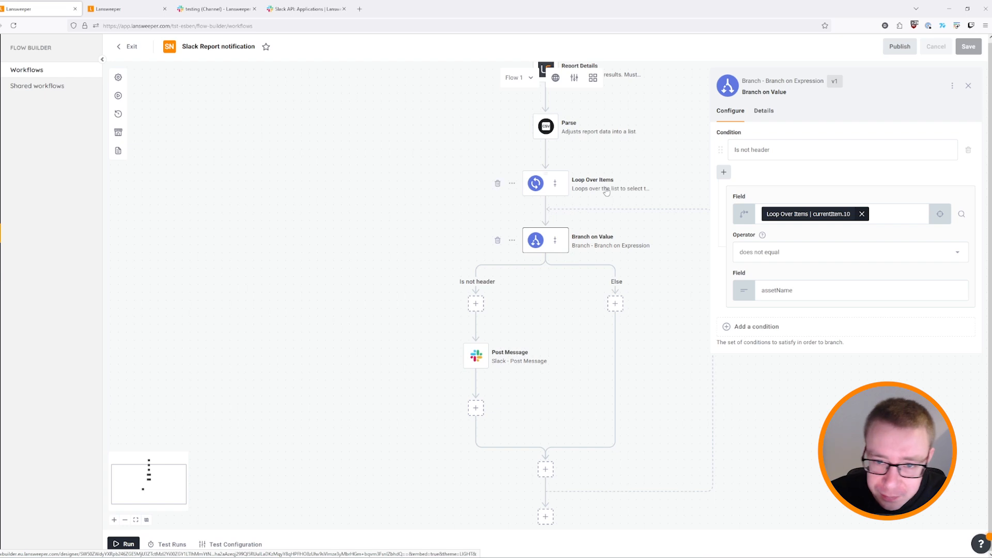
pyautogui.click(516, 361)
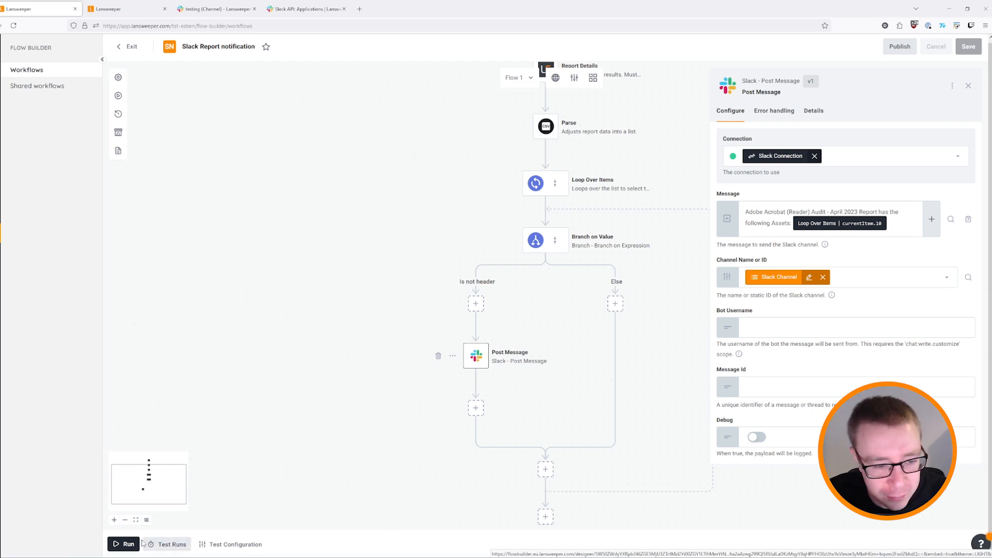
pyautogui.click(123, 544)
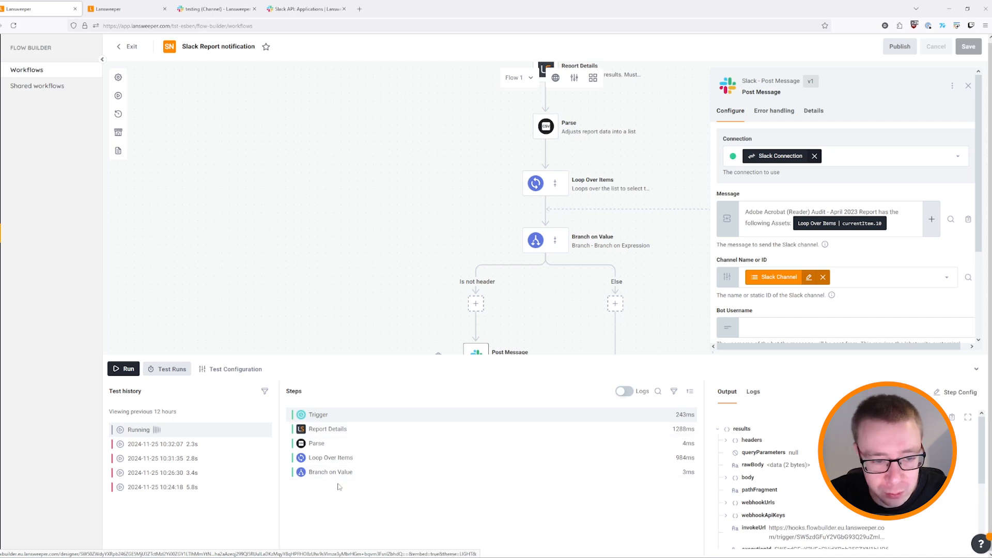
# Check the newest Demo App asset message in Slack's #social channel, then return to the workflow.
pyautogui.click(206, 9)
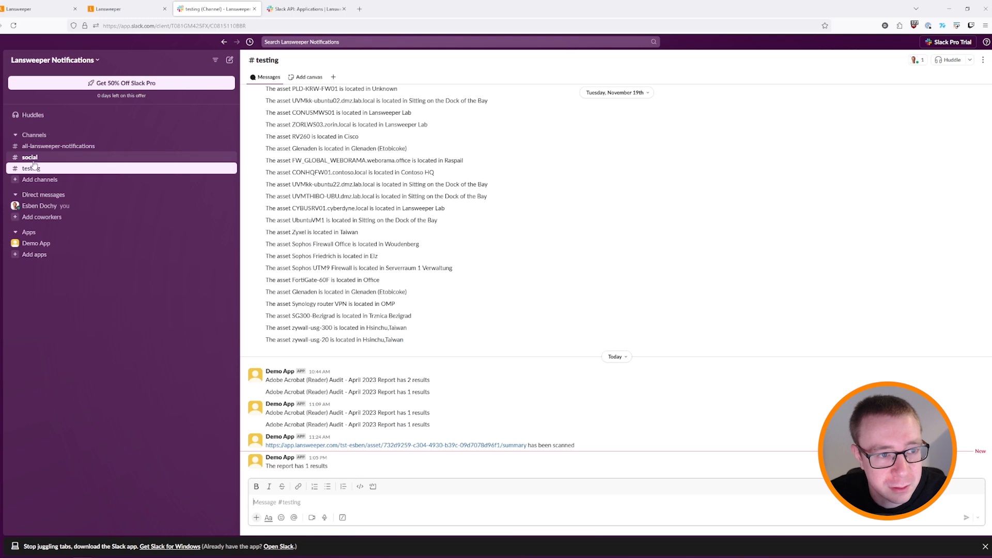
pyautogui.click(65, 161)
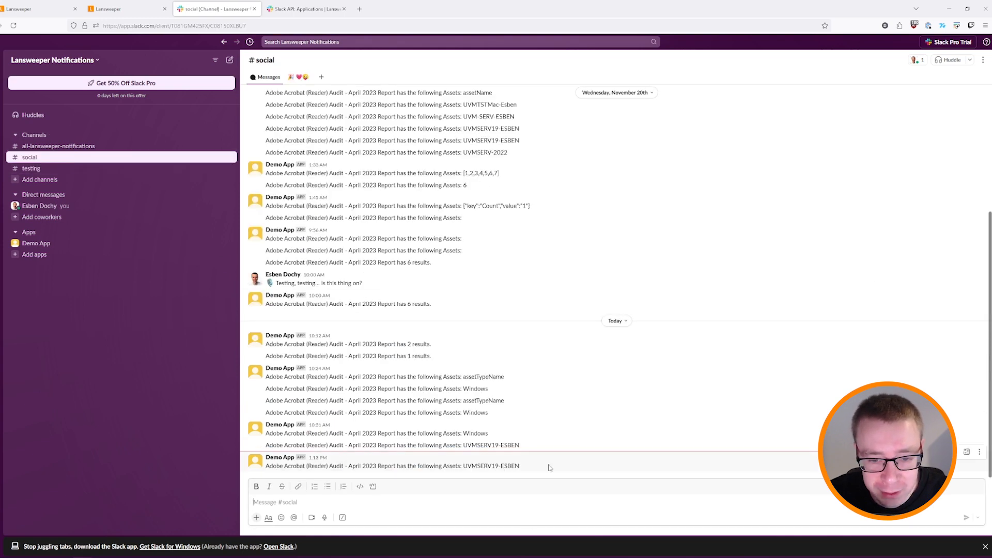
pyautogui.moveTo(535, 468); pyautogui.dragTo(472, 468)
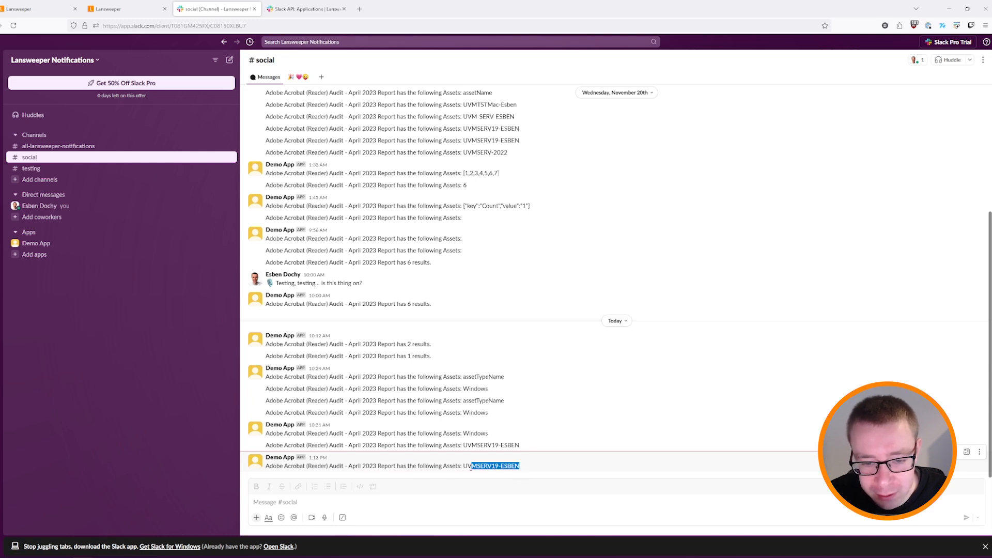
pyautogui.click(517, 473)
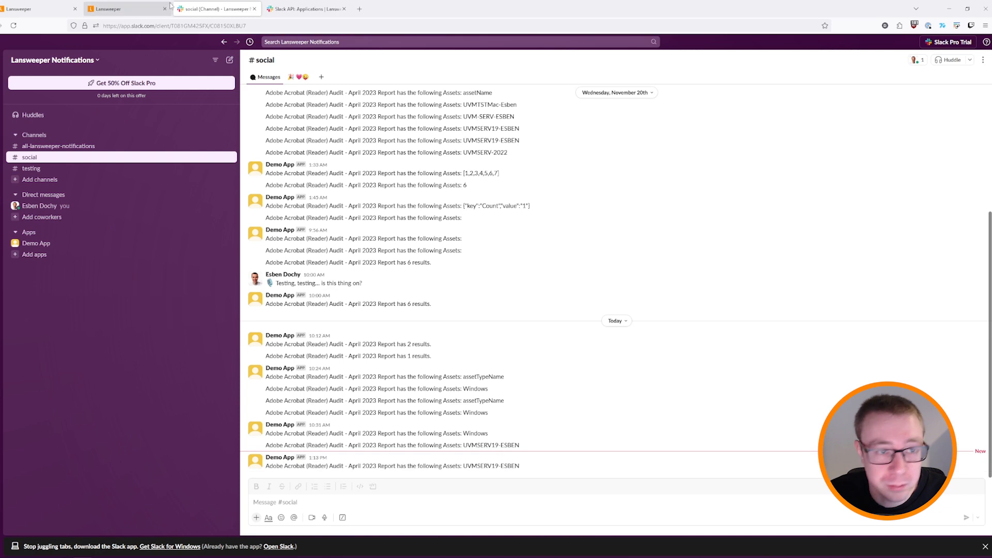
pyautogui.click(130, 9)
pyautogui.click(43, 5)
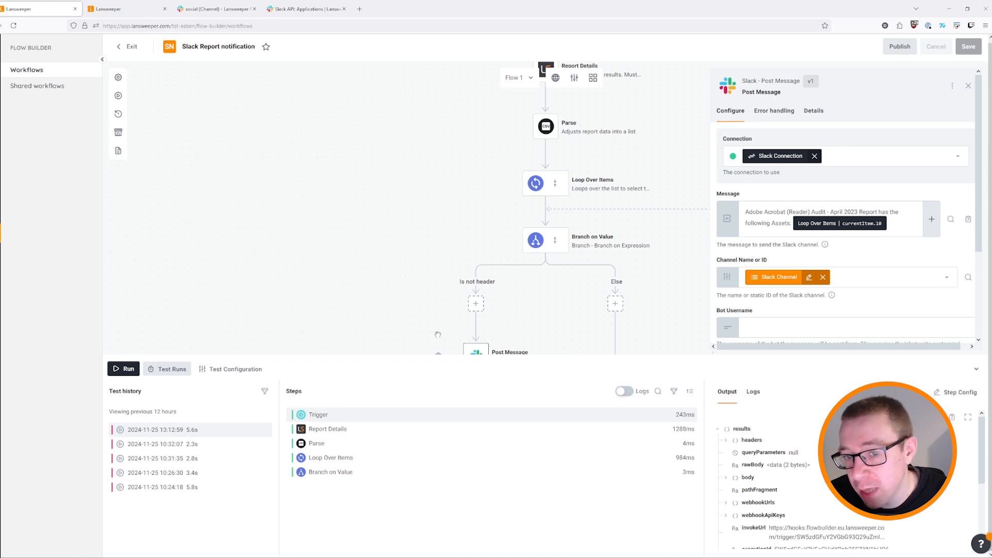
pyautogui.click(343, 461)
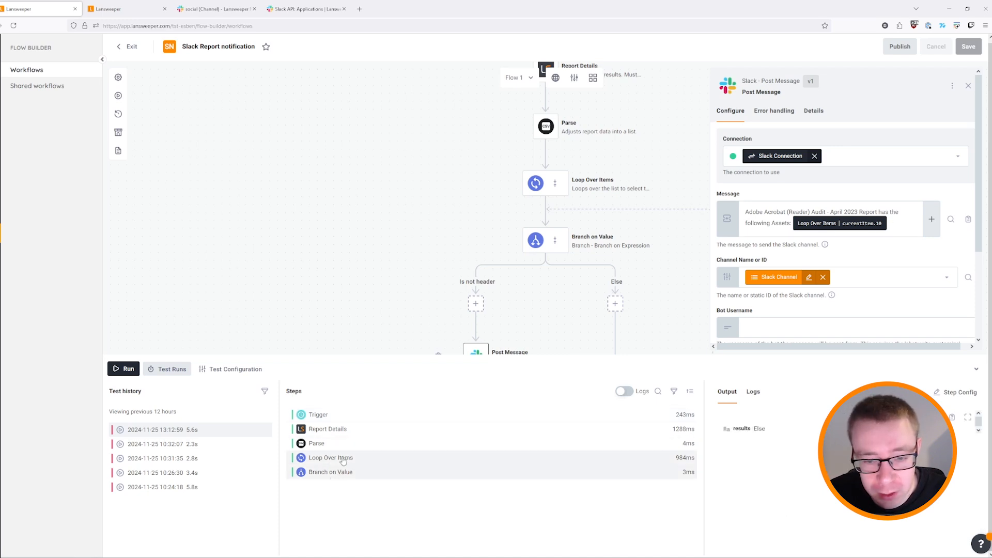
# Expand the Parse step's output in Test Runs to review the parsed report rows.
pyautogui.click(341, 445)
pyautogui.click(726, 440)
pyautogui.click(733, 465)
pyautogui.scroll(-3, 827, 458)
pyautogui.scroll(3, 733, 455)
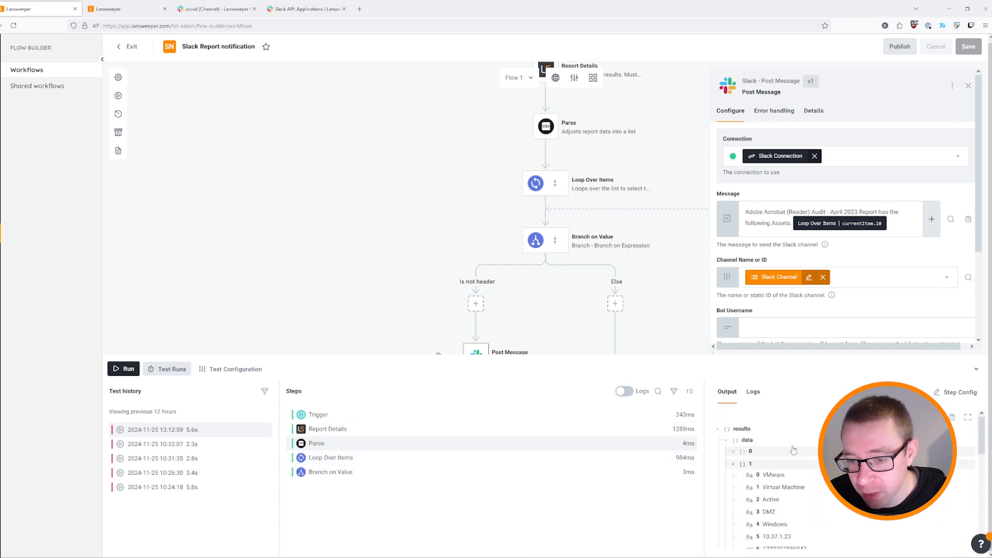
pyautogui.click(733, 453)
pyautogui.scroll(-3, 733, 455)
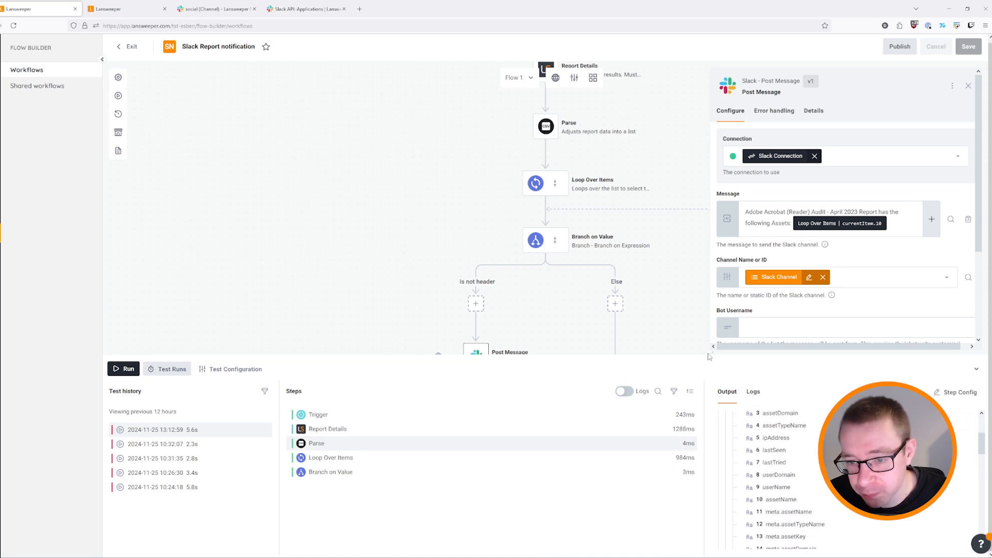
pyautogui.moveTo(675, 322); pyautogui.dragTo(667, 167)
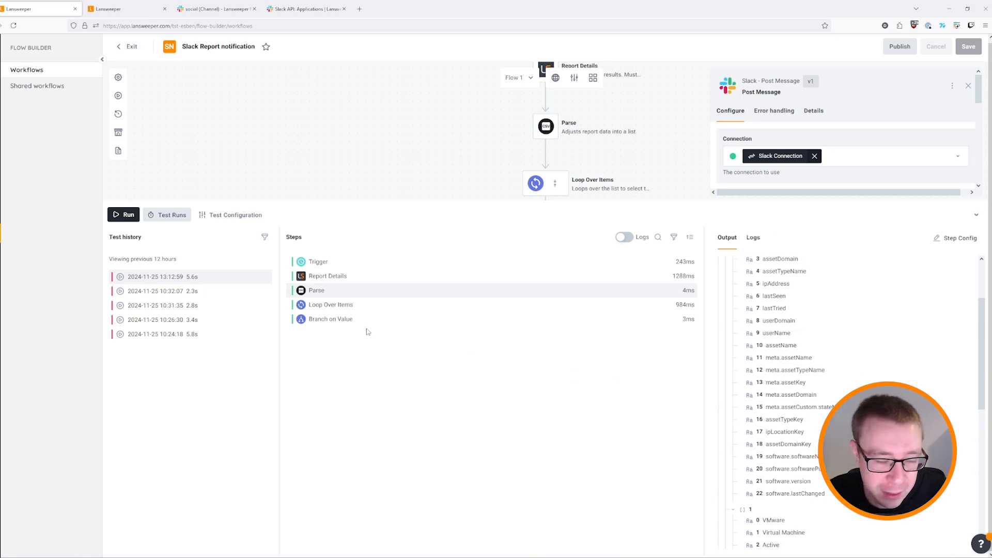
pyautogui.scroll(-3, 770, 408)
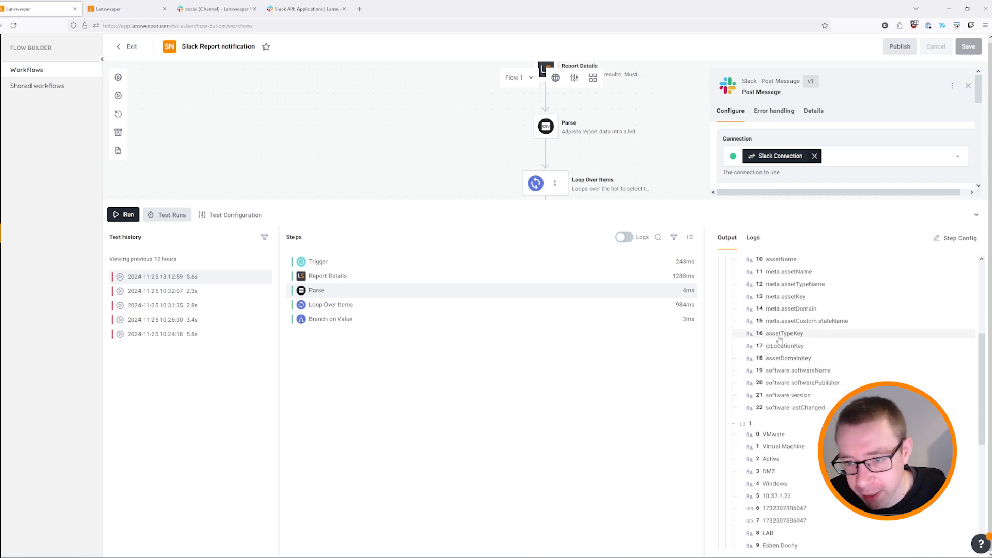
pyautogui.scroll(-3, 781, 409)
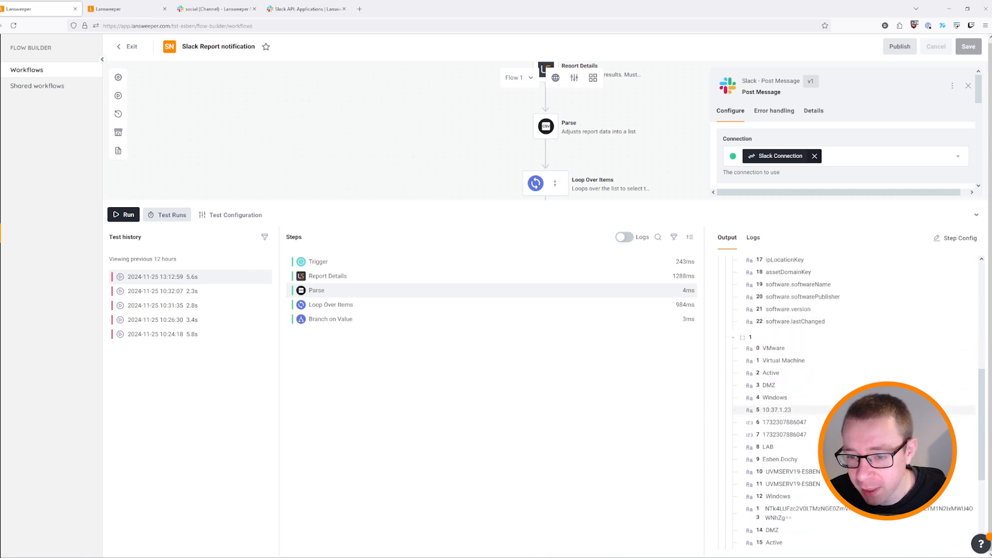
pyautogui.scroll(-2, 779, 318)
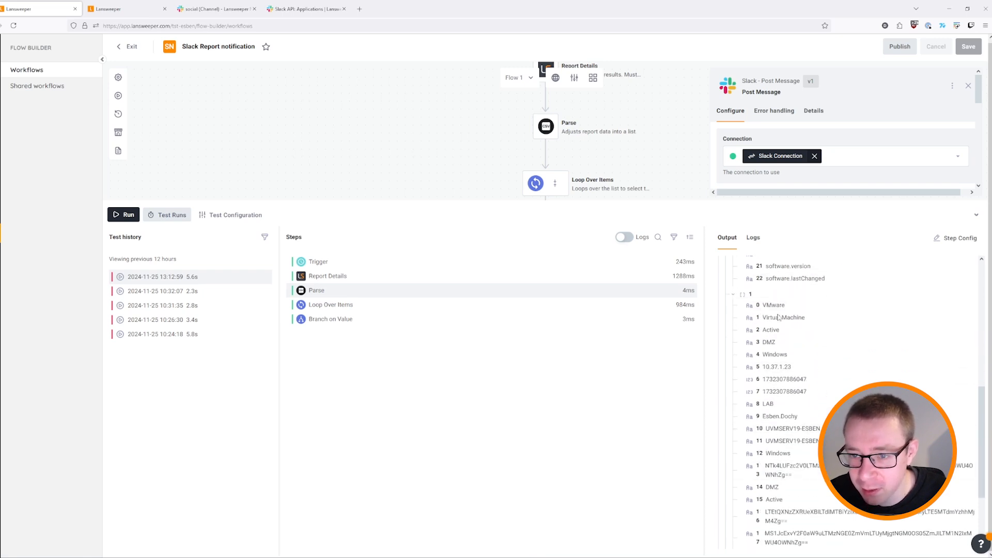
pyautogui.scroll(8, 779, 317)
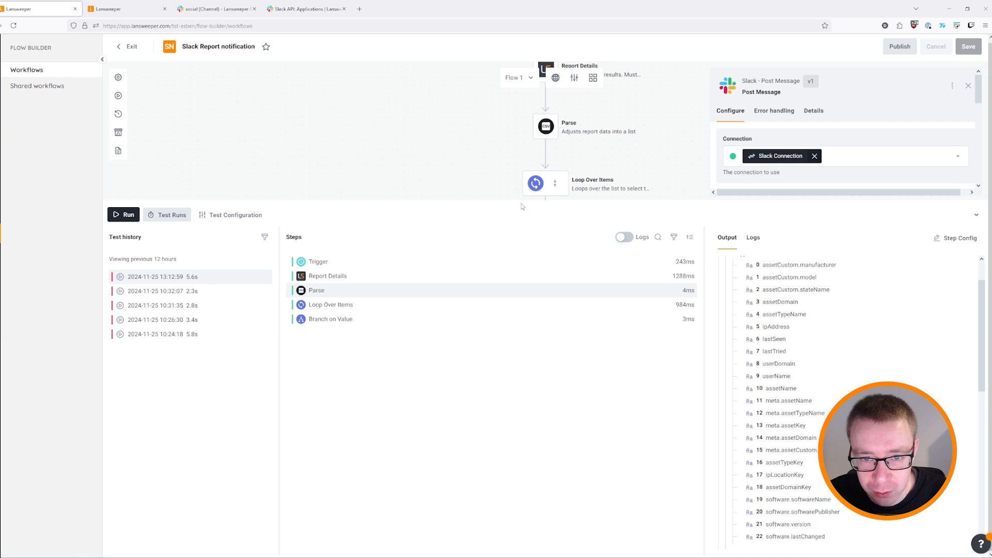
# Review the Branch on Value and Post Message step settings.
pyautogui.moveTo(521, 206); pyautogui.dragTo(540, 359)
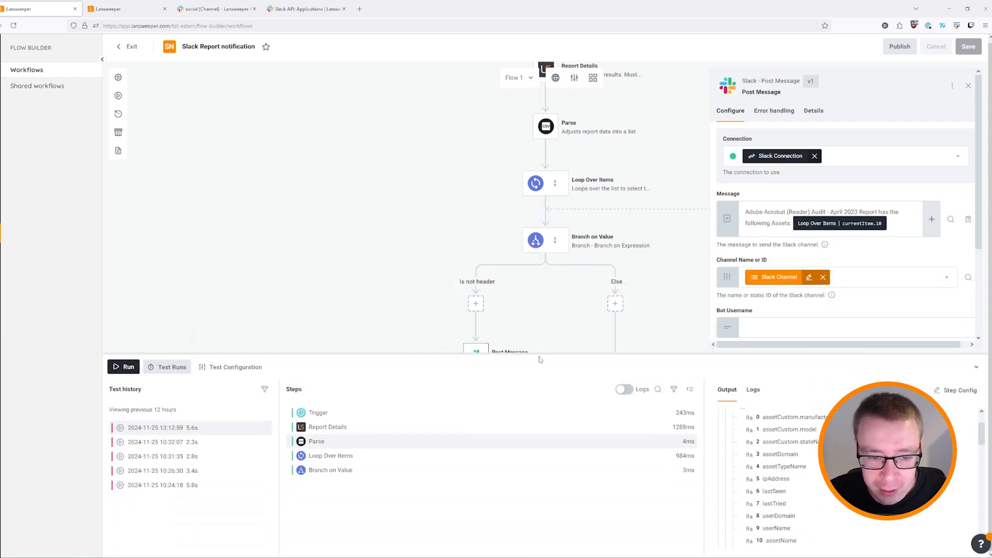
pyautogui.click(566, 250)
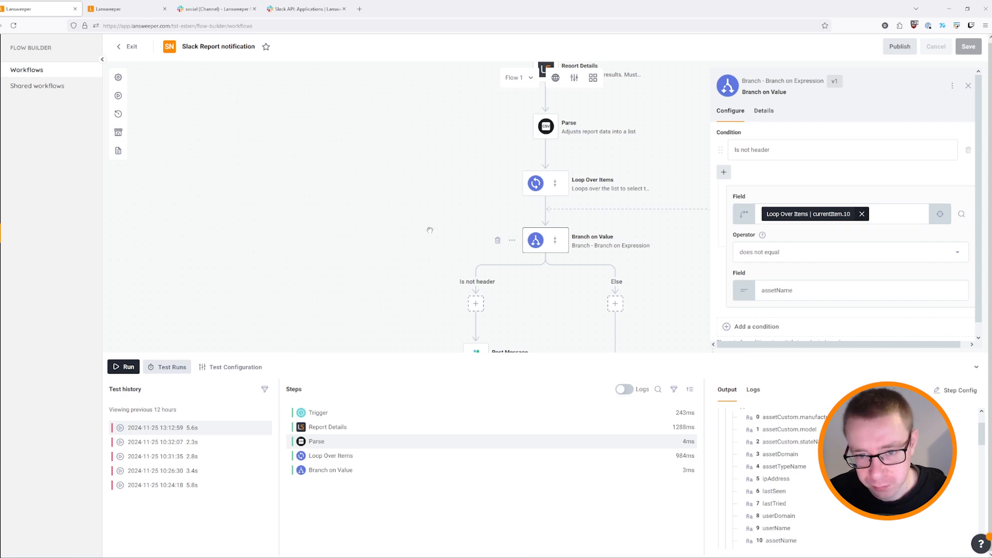
pyautogui.scroll(-1, 452, 195)
pyautogui.click(524, 335)
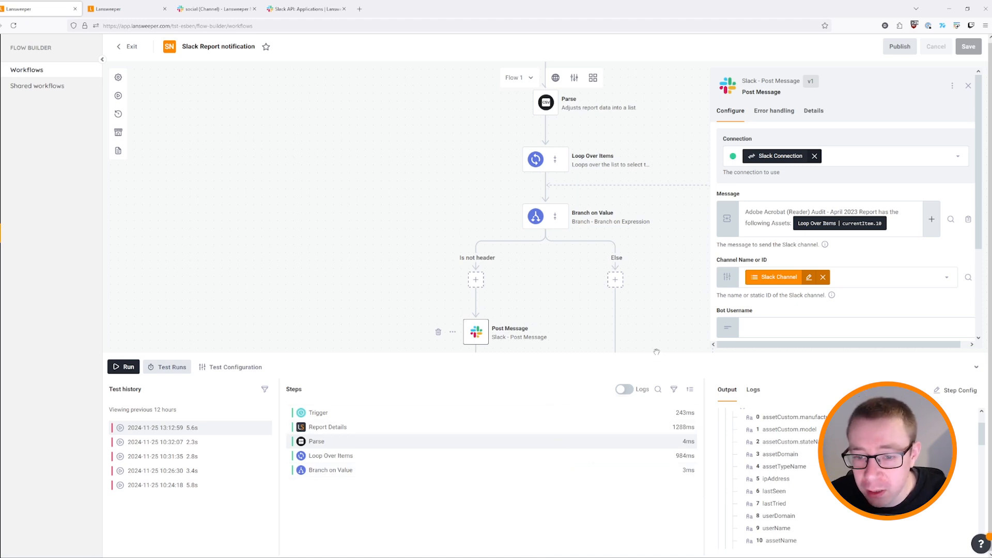
pyautogui.moveTo(655, 353); pyautogui.dragTo(592, 530)
pyautogui.scroll(1, 707, 297)
pyautogui.scroll(4, 590, 192)
pyautogui.scroll(3, 590, 193)
# Open the All workstations report from the Lansweeper reports list.
pyautogui.click(583, 240)
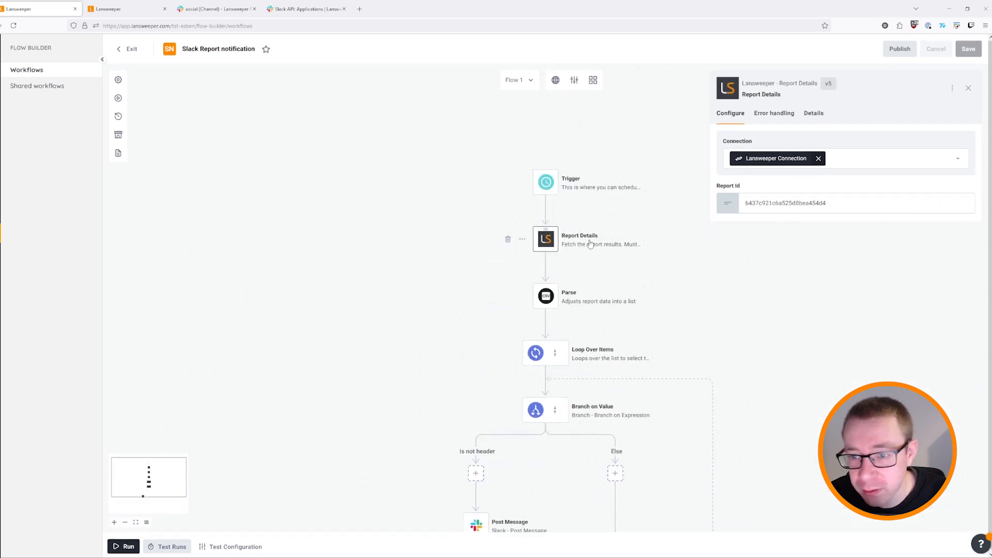
pyautogui.click(126, 9)
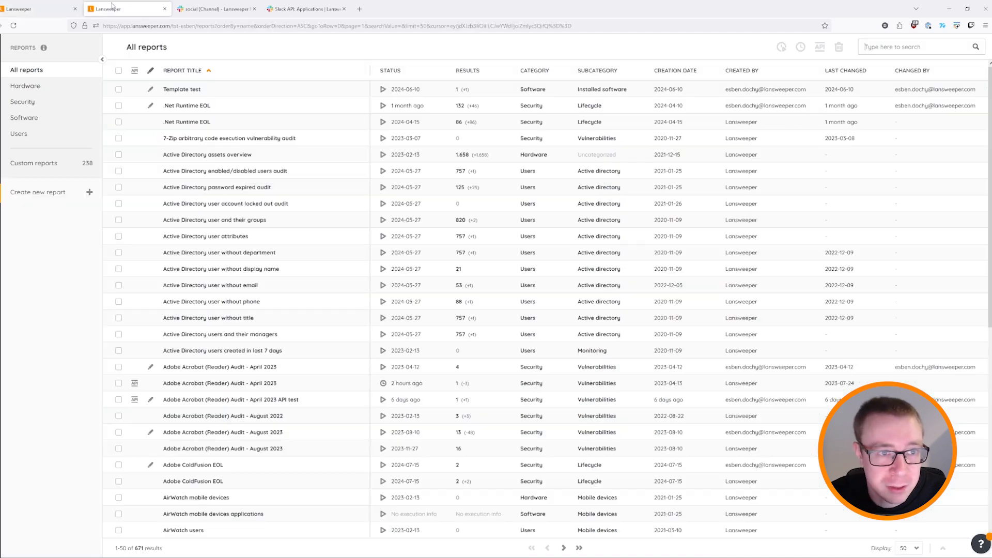
pyautogui.click(0, 195)
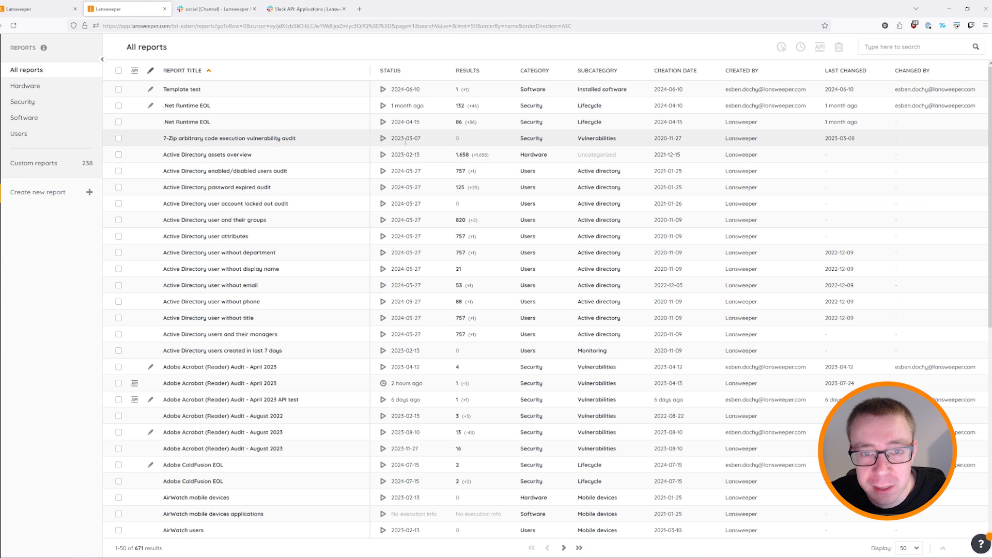
pyautogui.scroll(-3, 488, 238)
pyautogui.scroll(-3, 488, 239)
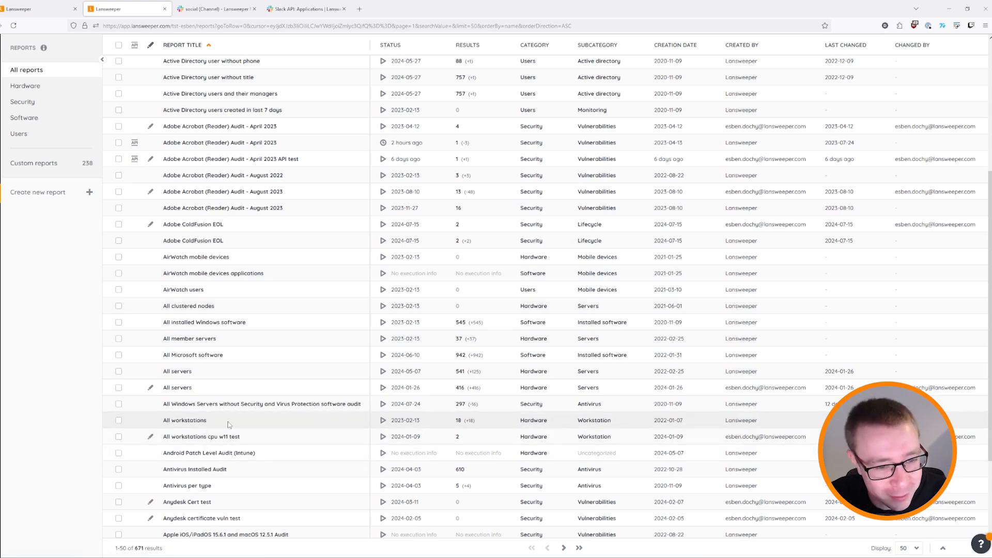
pyautogui.click(198, 425)
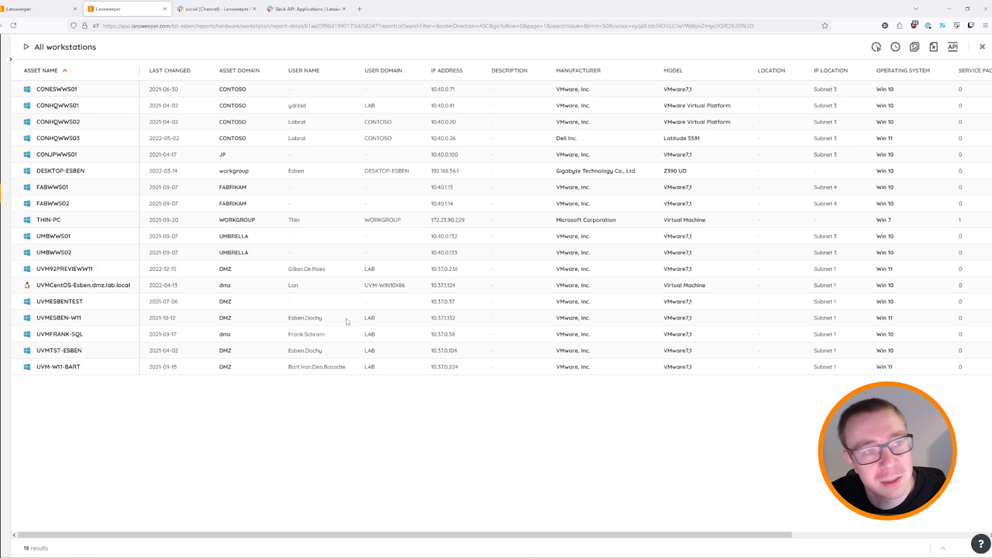
# Expose the report via API to every authorized application, including both Flow builder apps.
pyautogui.click(953, 47)
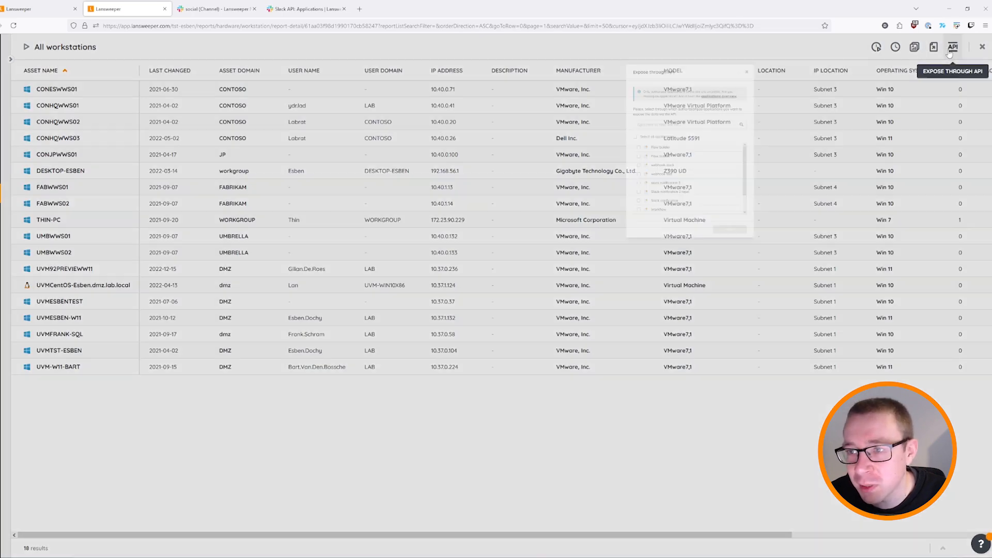
pyautogui.click(393, 225)
pyautogui.click(393, 240)
pyautogui.scroll(-1, 394, 263)
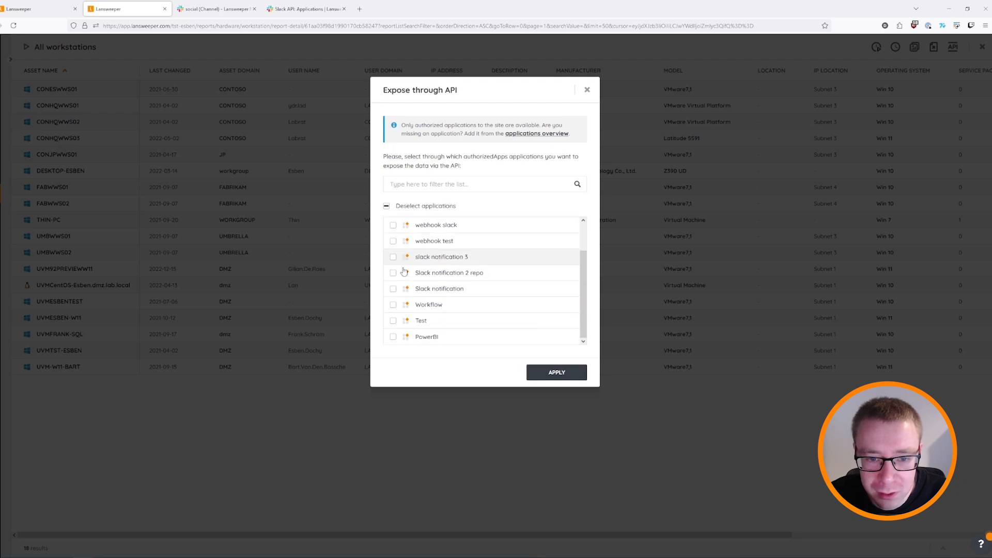
pyautogui.click(393, 337)
pyautogui.click(393, 321)
pyautogui.click(394, 304)
pyautogui.click(394, 273)
pyautogui.click(393, 288)
pyautogui.click(394, 257)
pyautogui.click(394, 241)
pyautogui.scroll(1, 407, 263)
pyautogui.click(393, 257)
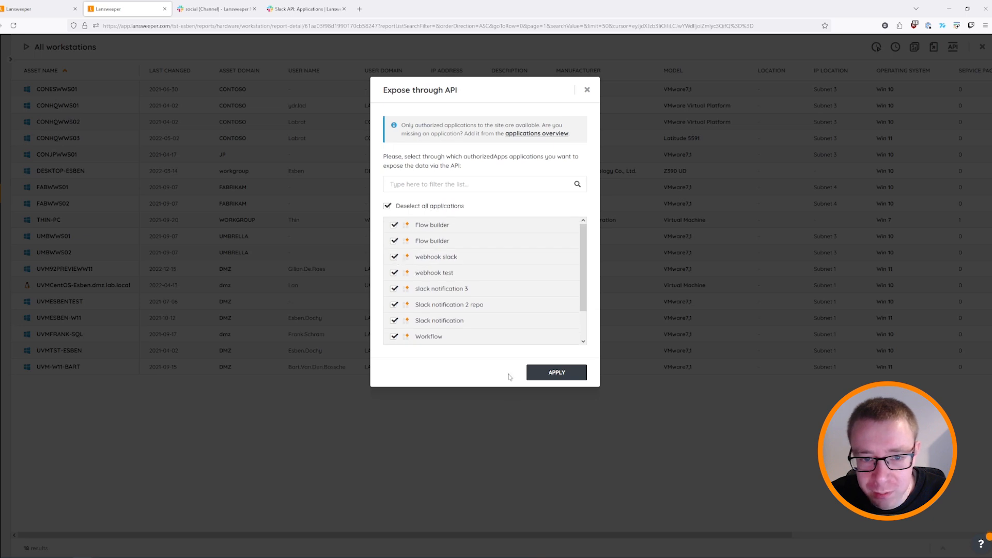
pyautogui.click(549, 373)
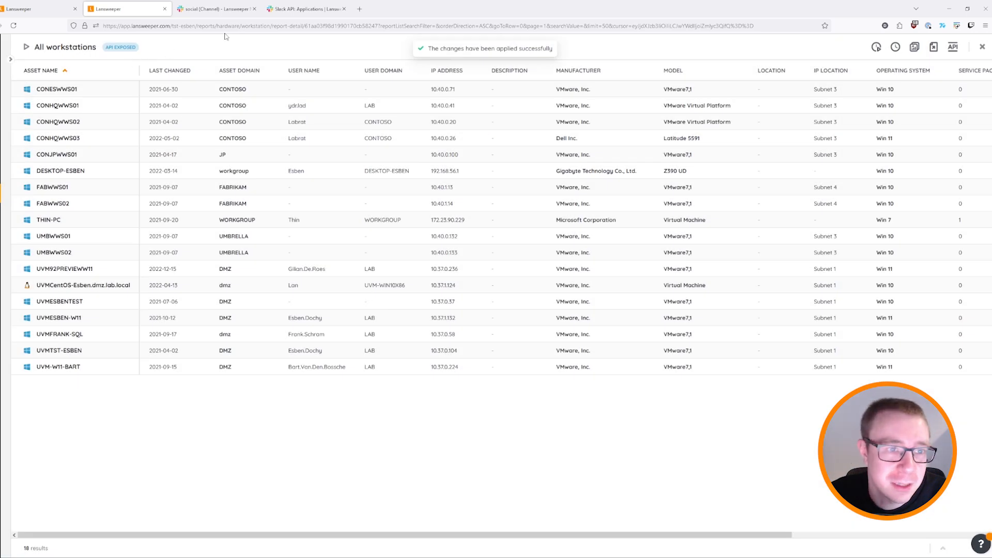
# Return to the All workstations report and select its ID in the web address.
pyautogui.click(46, 9)
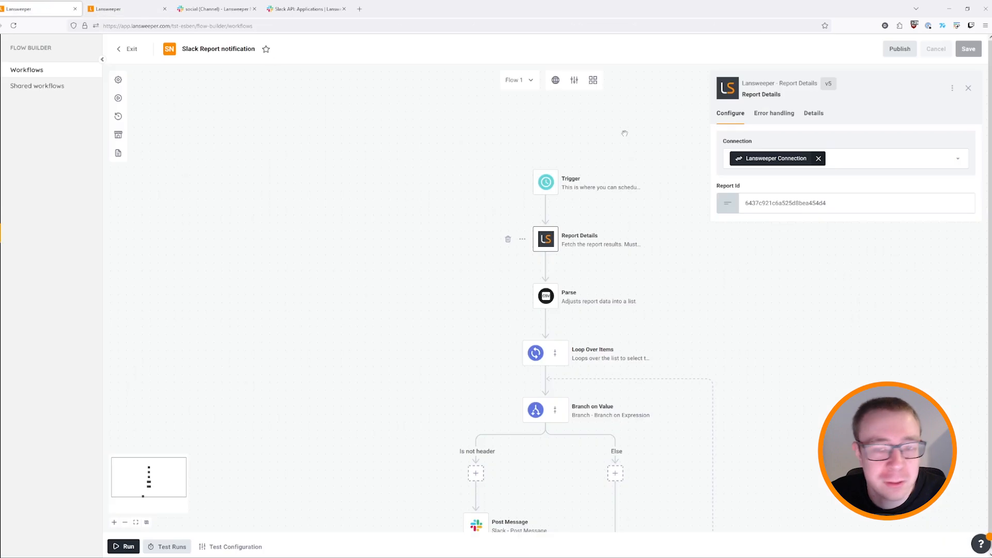
pyautogui.click(129, 11)
pyautogui.doubleClick(331, 26)
pyautogui.hotkey('ctrl', 'c')
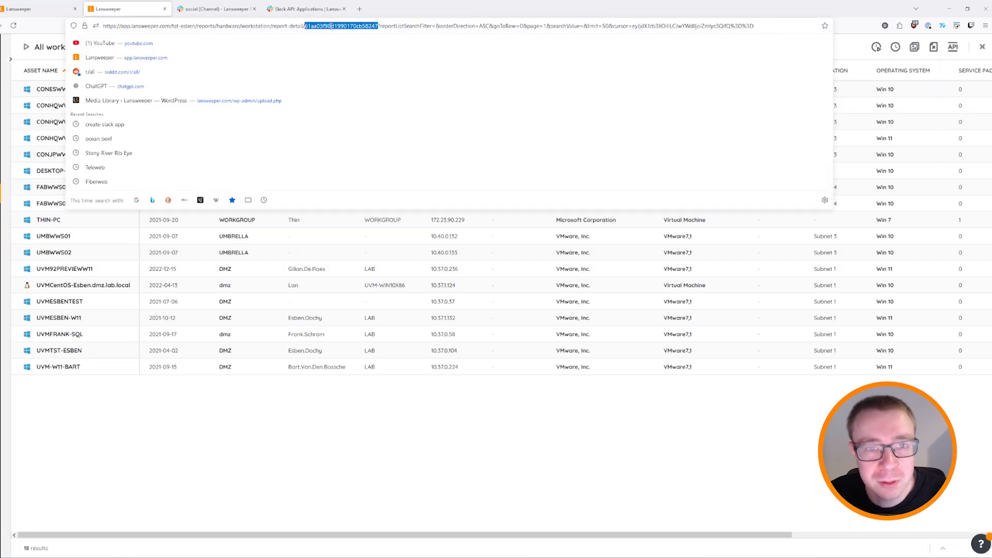
# Replace the workflow's Report Id with the workstations report ID, then save and test-run it.
pyautogui.click(52, 11)
pyautogui.doubleClick(794, 202)
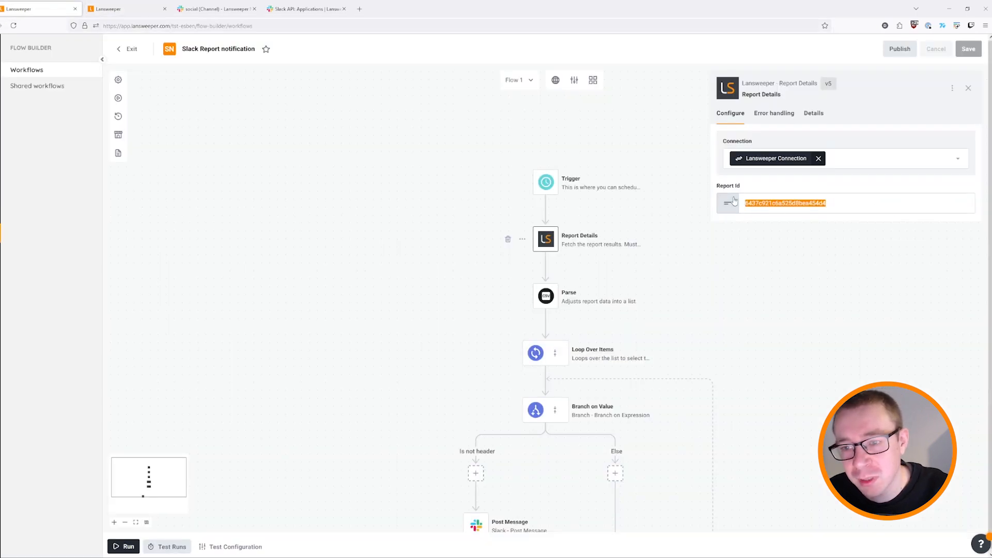
pyautogui.hotkey('ctrl', 'v')
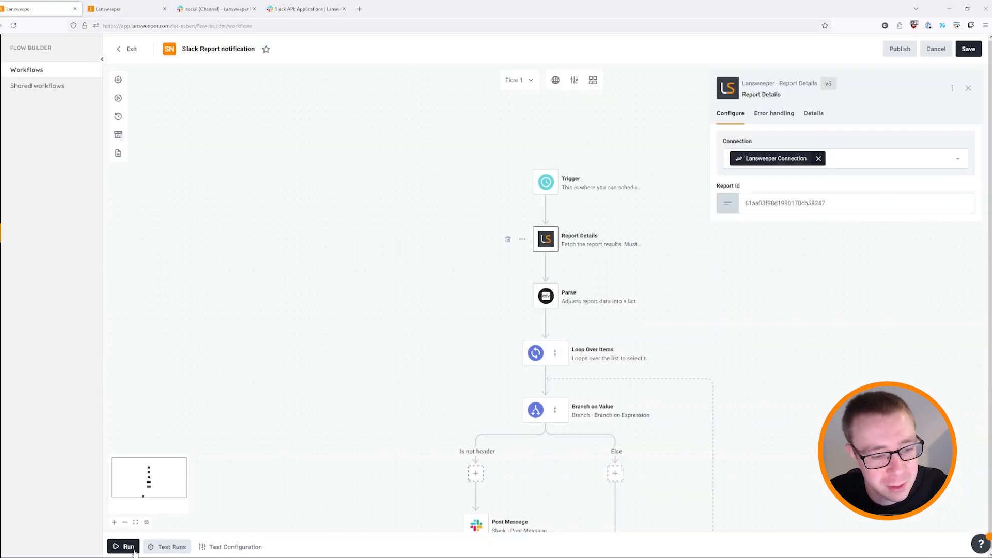
pyautogui.click(132, 549)
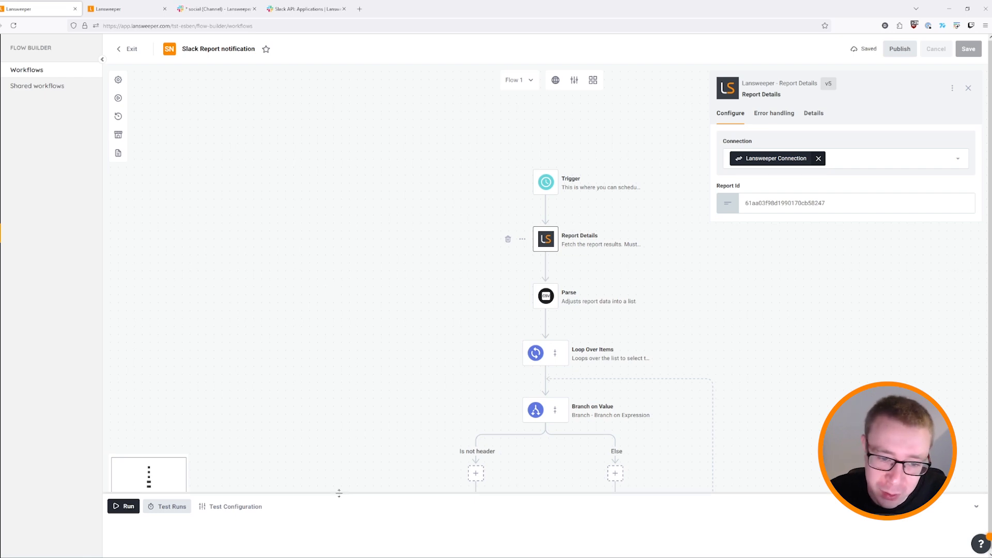
# Review the test run results and compare the Slack messages with the All workstations report.
pyautogui.moveTo(339, 492); pyautogui.dragTo(350, 357)
pyautogui.scroll(-4, 426, 225)
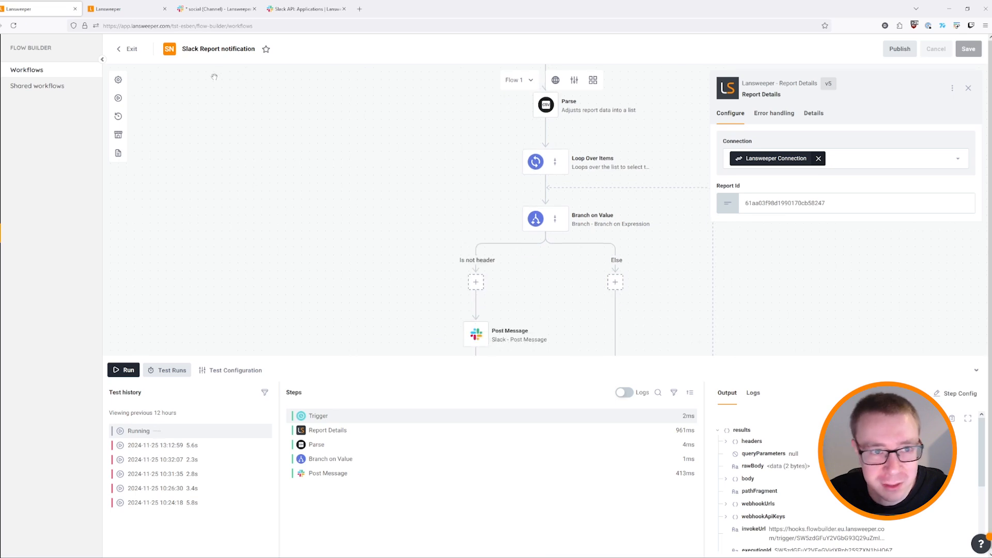
pyautogui.click(208, 8)
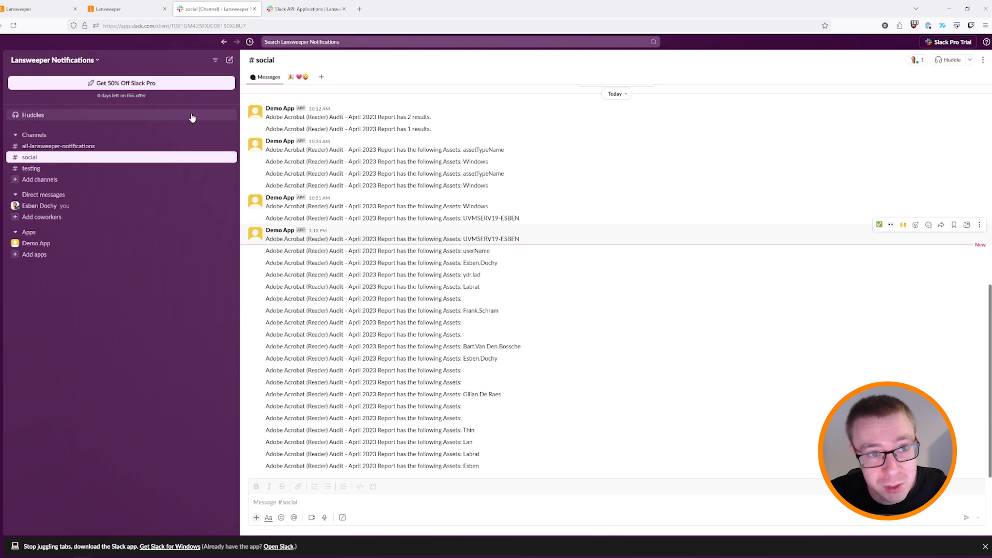
pyautogui.click(124, 9)
# Open the 13:15:22 test run and expand data item 0 to find assetName at position 4.
pyautogui.click(31, 10)
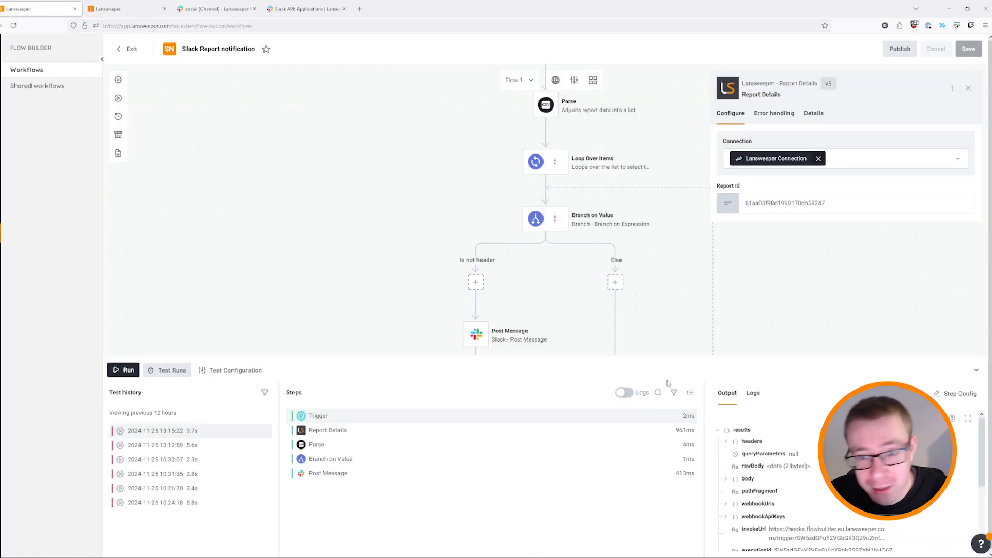
pyautogui.scroll(-8, 669, 279)
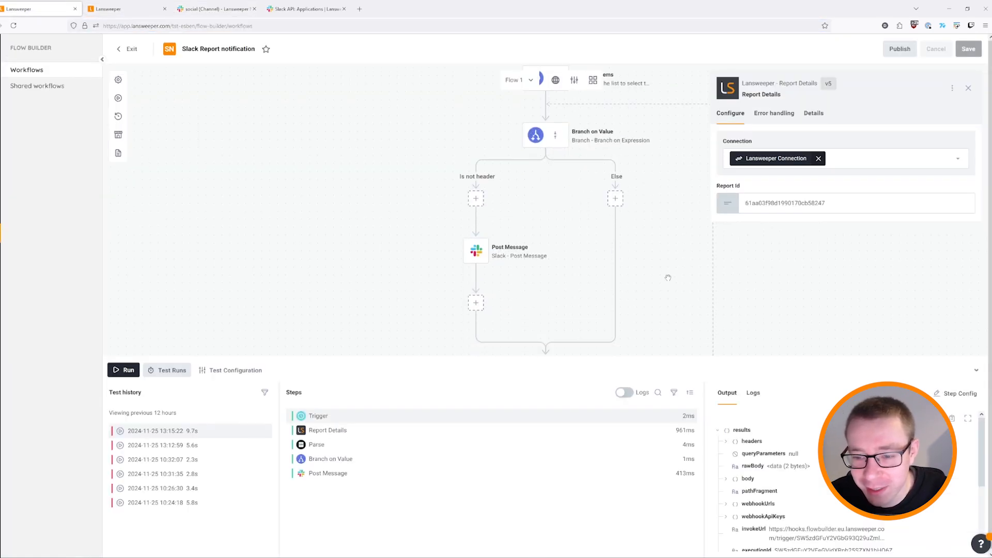
pyautogui.scroll(7, 620, 297)
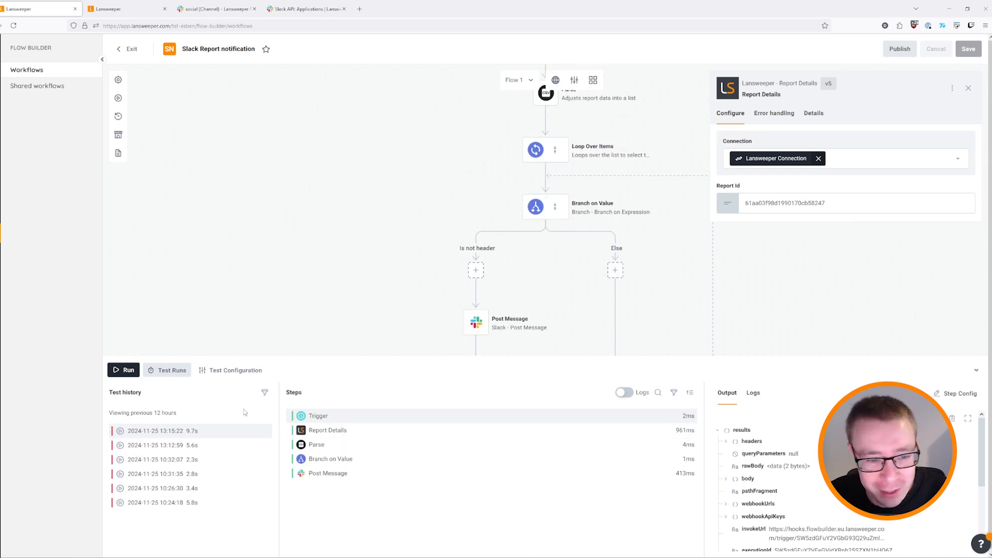
pyautogui.click(172, 434)
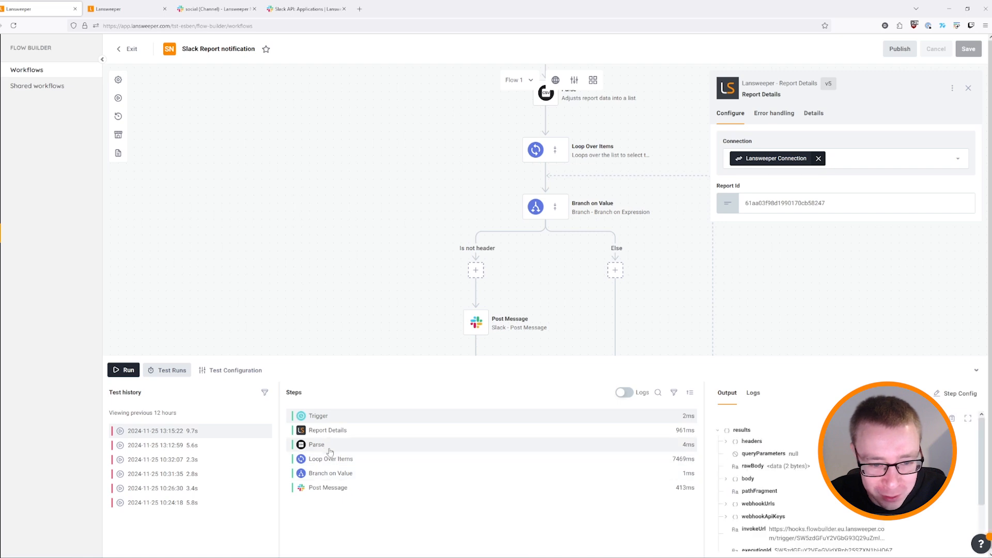
pyautogui.click(724, 442)
pyautogui.click(733, 453)
pyautogui.scroll(-3, 806, 480)
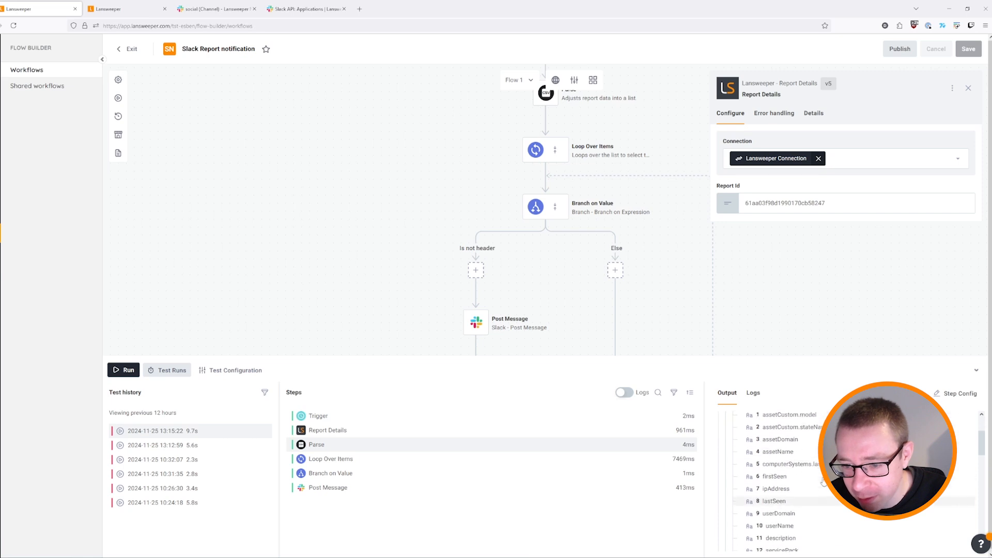
pyautogui.scroll(1, 814, 476)
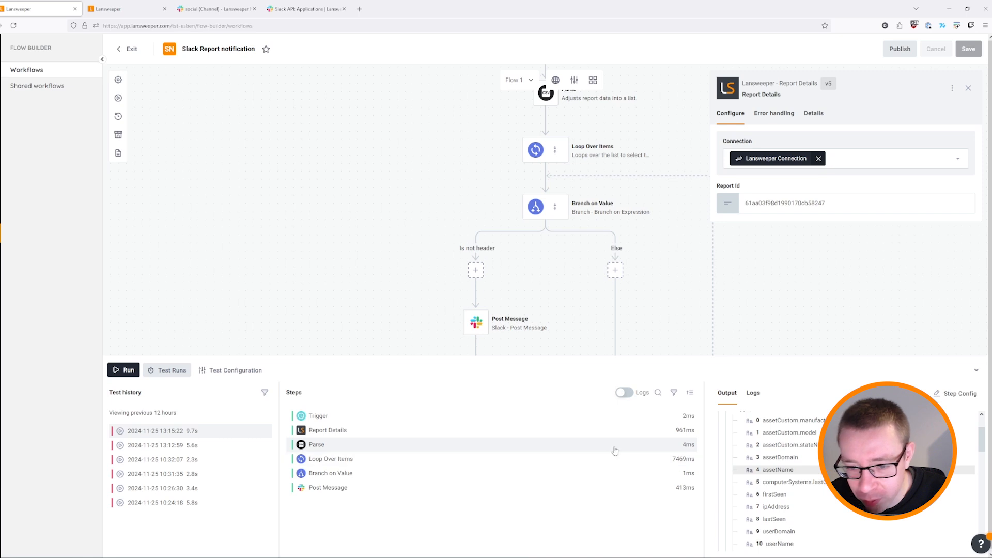
pyautogui.scroll(-1, 635, 271)
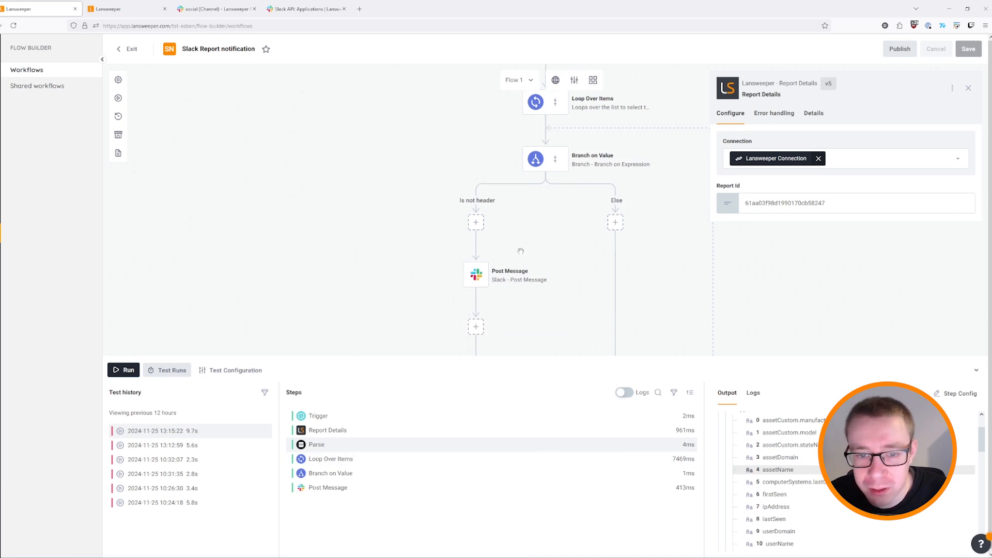
pyautogui.click(509, 275)
# Change the Branch on Value condition's field reference from currentItem.10 to currentItem.4.
pyautogui.click(600, 158)
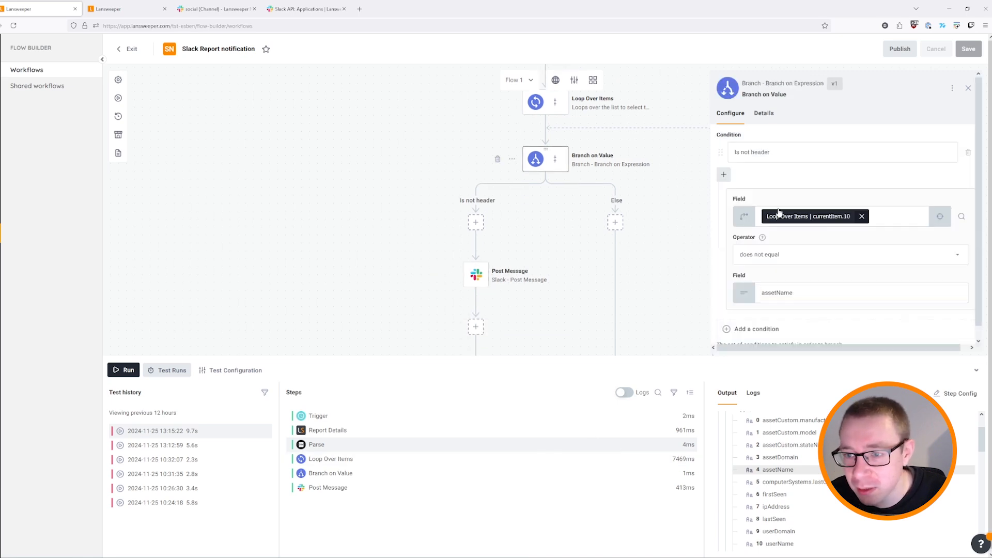
pyautogui.click(881, 218)
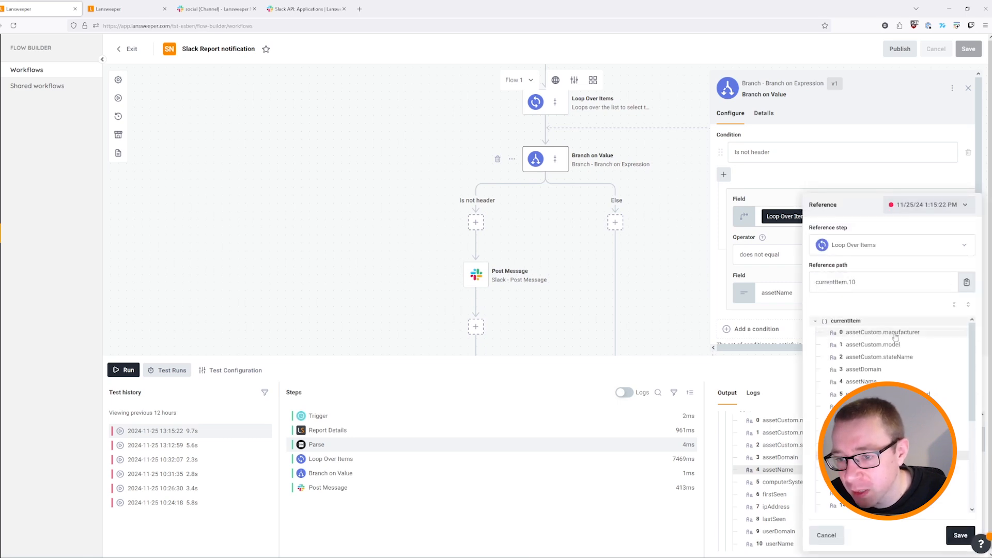
pyautogui.click(953, 382)
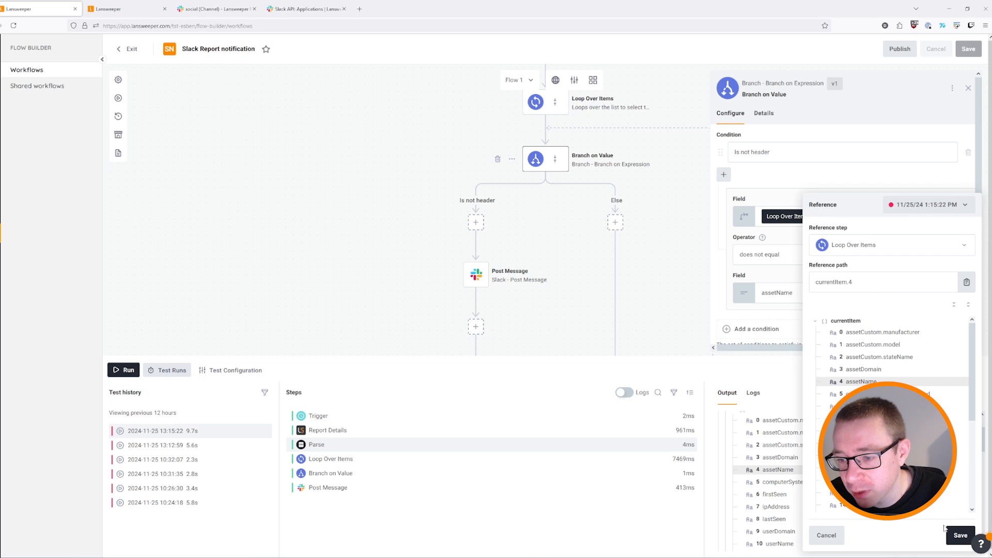
pyautogui.click(957, 535)
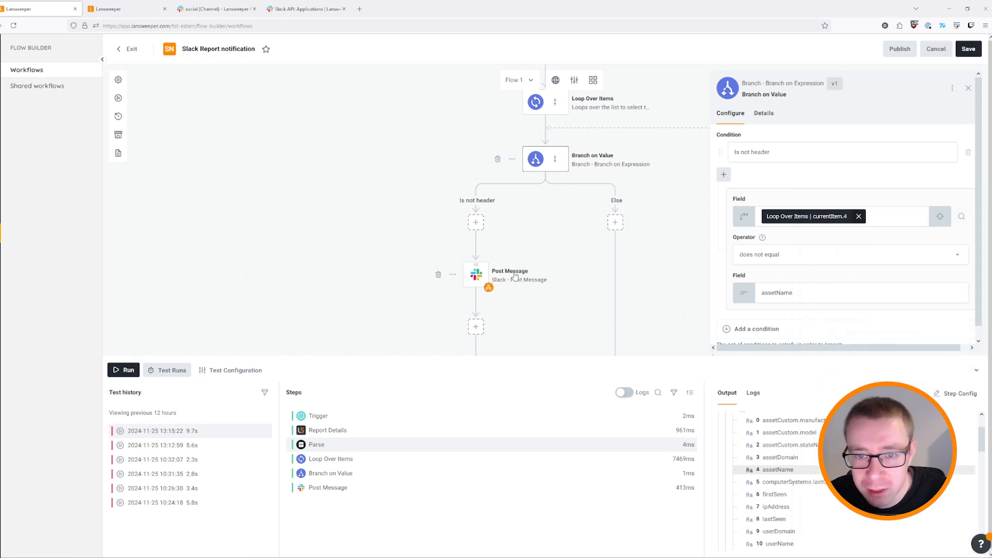
pyautogui.scroll(1, 569, 232)
# Point the Post Message reference at currentItem.4 (assetName), then test-run the workflow.
pyautogui.click(599, 125)
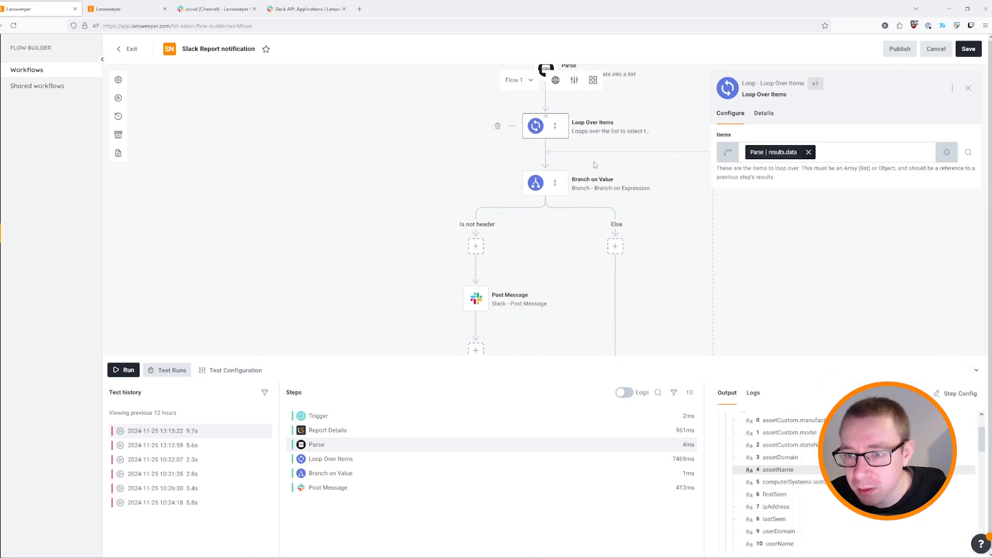
pyautogui.click(515, 301)
pyautogui.click(868, 227)
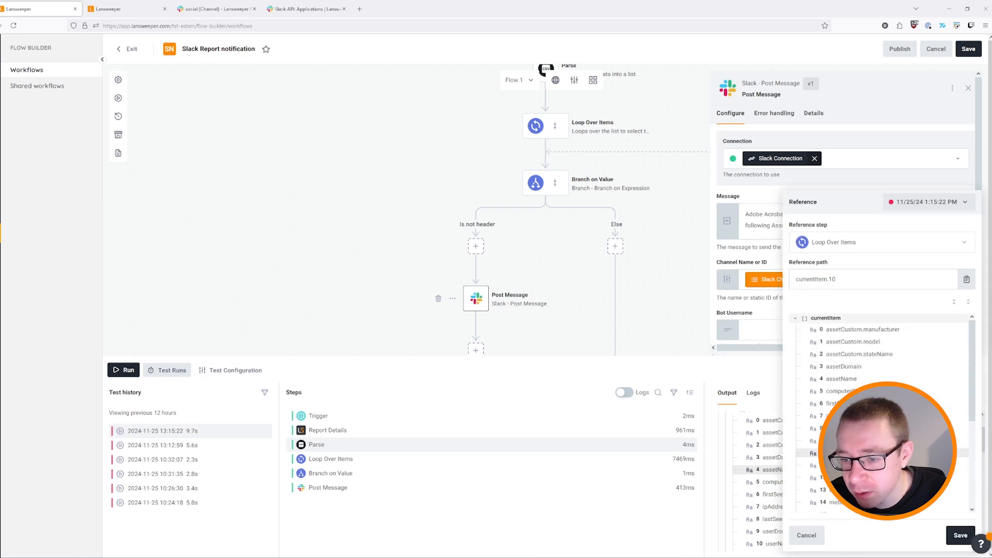
pyautogui.click(842, 380)
pyautogui.click(959, 535)
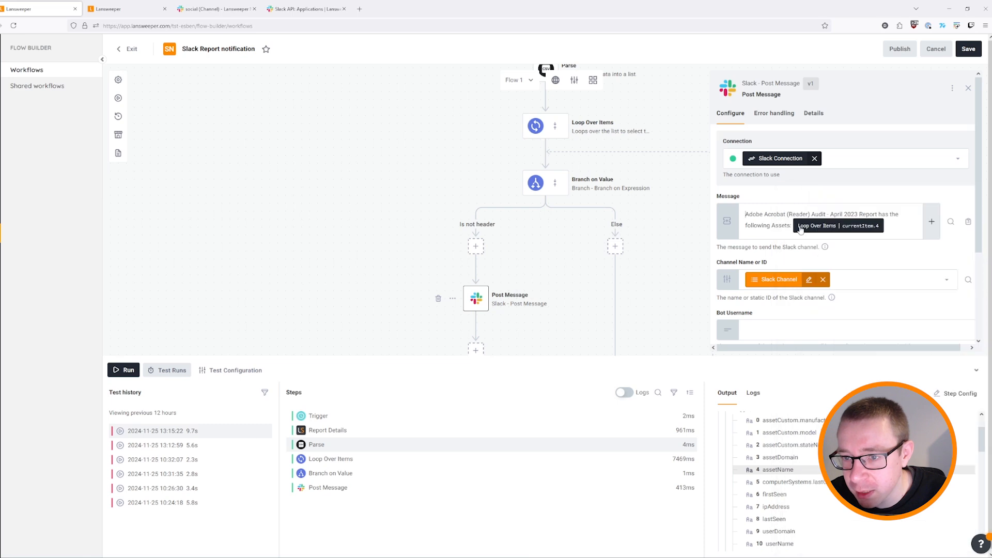
pyautogui.click(126, 375)
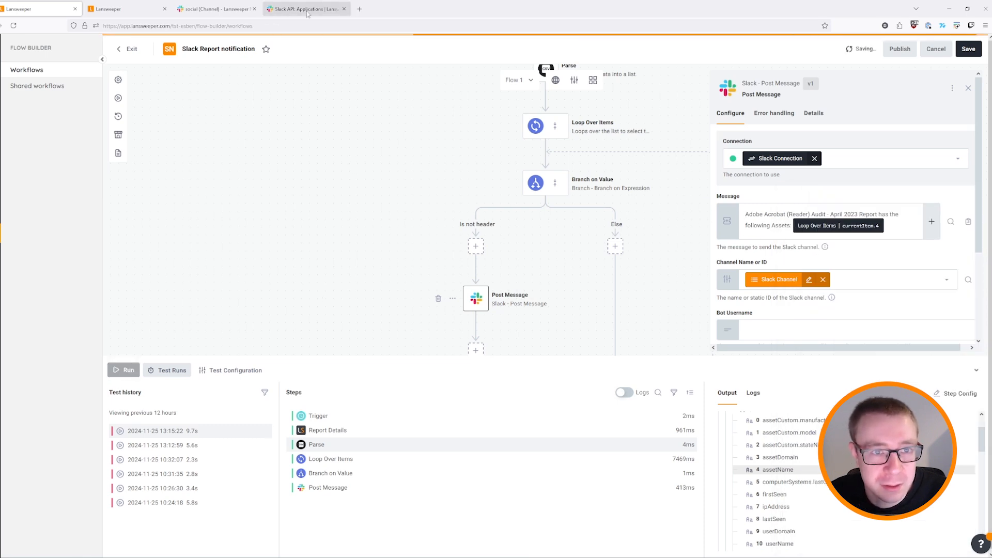
pyautogui.click(214, 9)
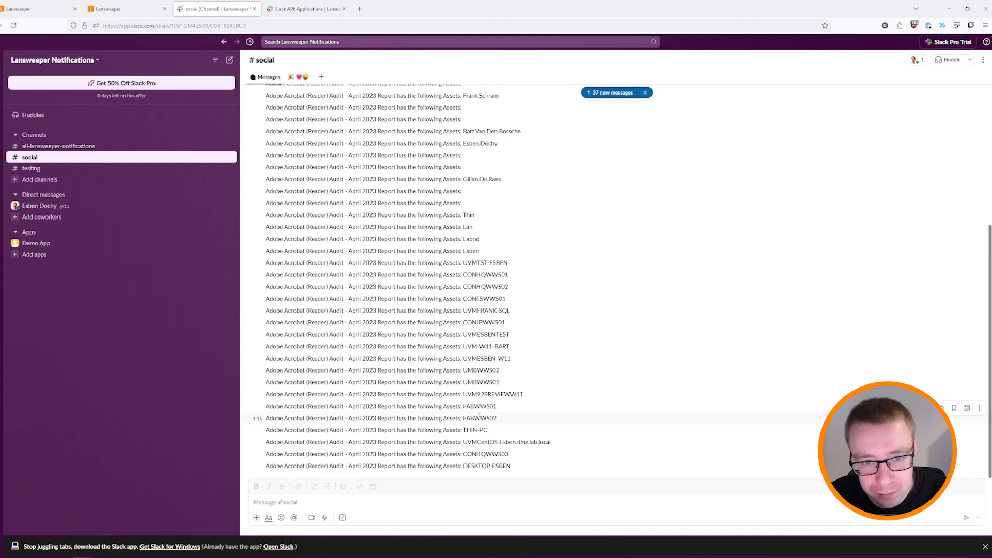
# Compare the Slack asset-name messages with the All workstations report, then exit to the Workflows list.
pyautogui.click(117, 11)
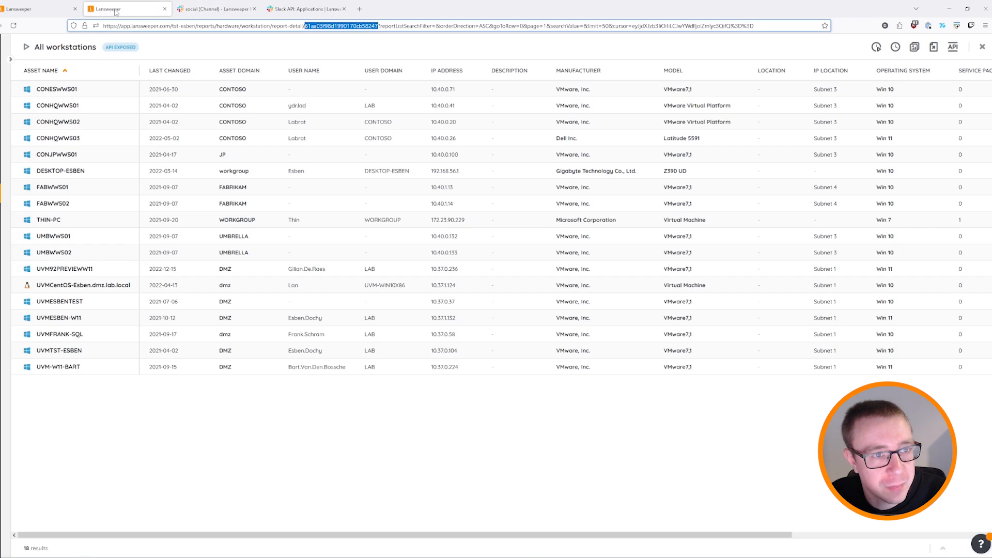
pyautogui.click(38, 9)
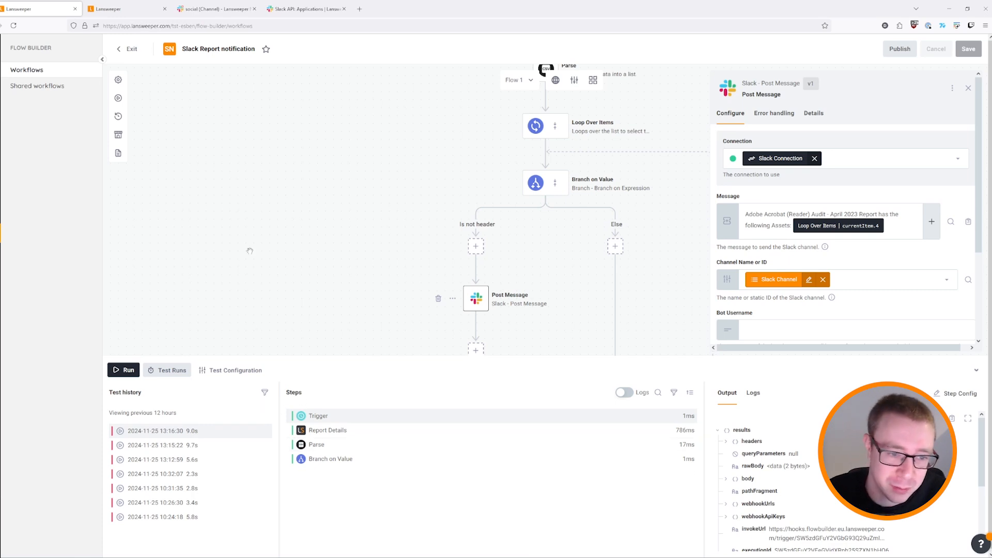
pyautogui.click(128, 48)
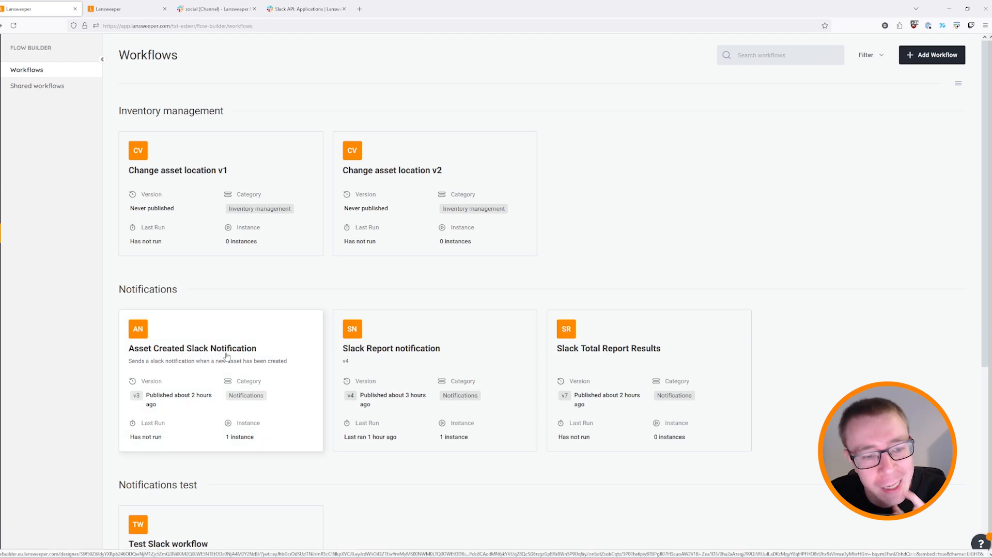
# Open the Asset Created Slack Notification workflow from the Workflows page.
pyautogui.click(256, 340)
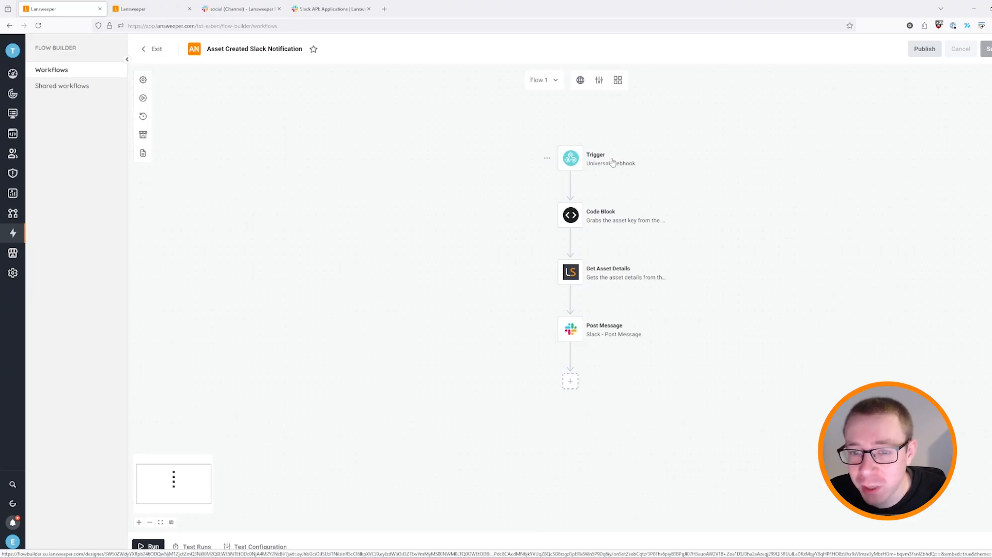
# Review the webhook trigger, the Code Block's code, and Get Asset Details' assetKey input.
pyautogui.click(605, 165)
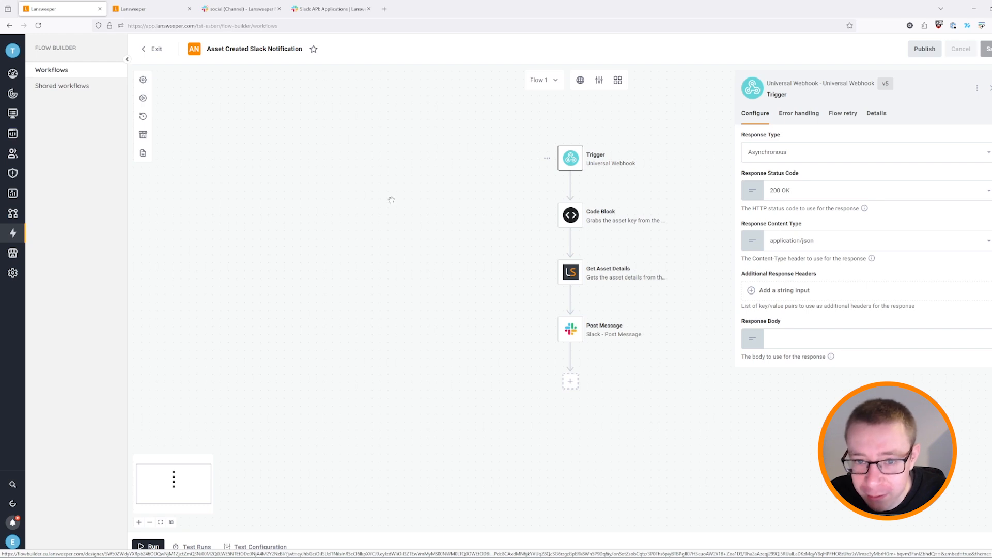
pyautogui.click(610, 222)
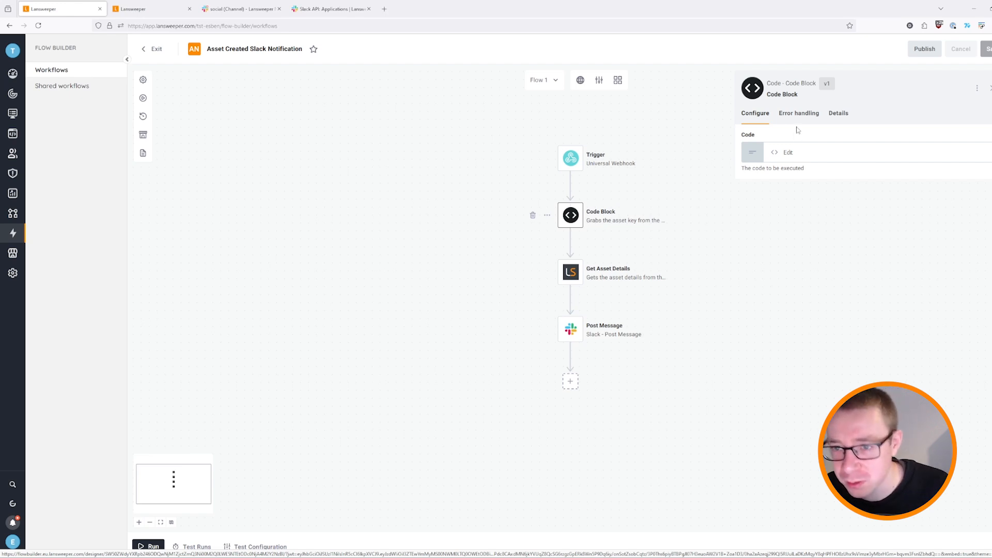
pyautogui.click(812, 159)
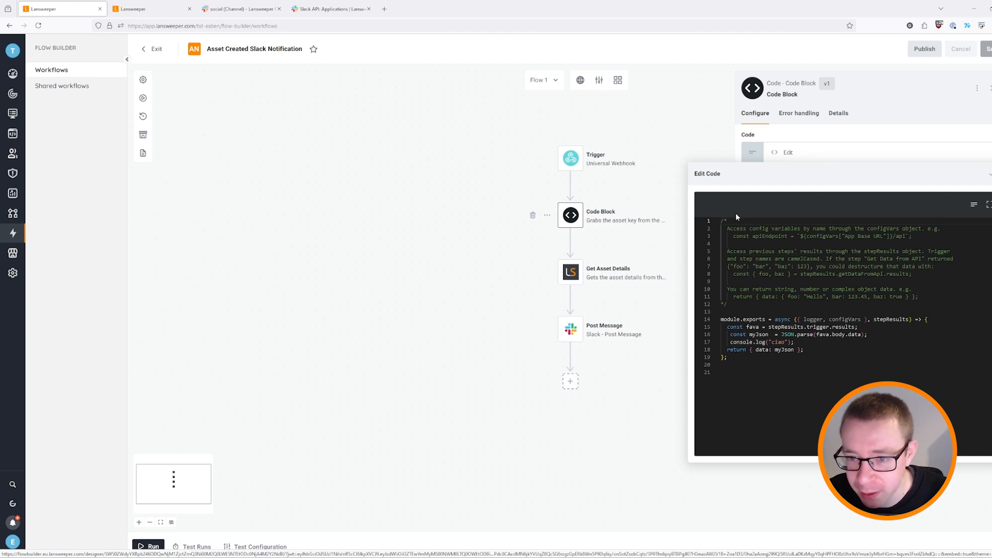
pyautogui.click(707, 127)
pyautogui.click(617, 274)
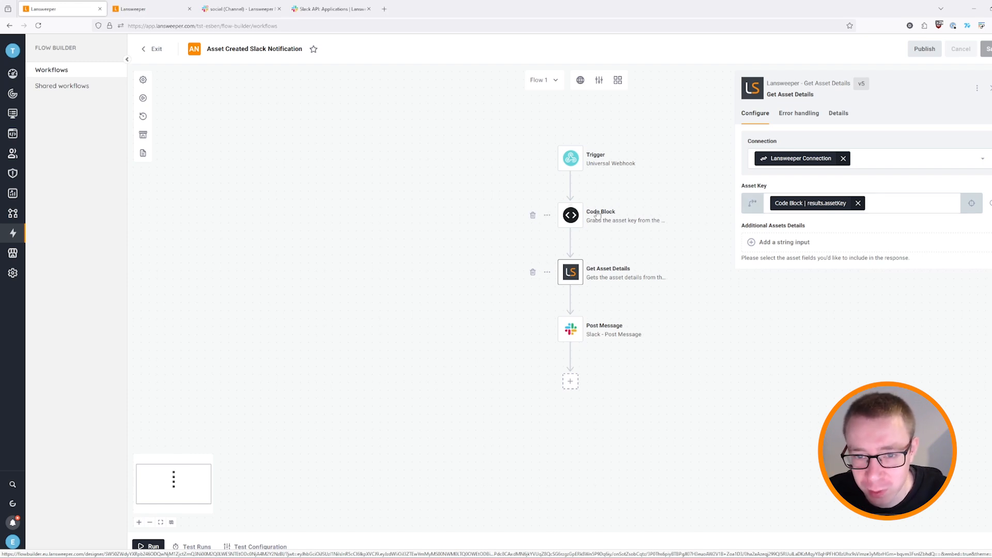
# Inspect the Post Message asset-scanned message for the testing channel, then open Lansweeper's Profile settings.
pyautogui.click(615, 337)
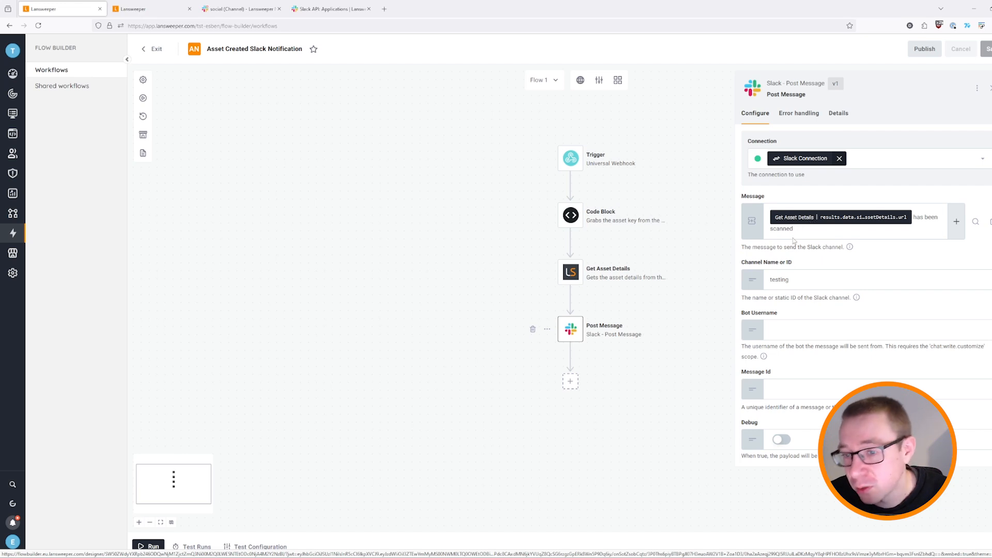
pyautogui.click(853, 220)
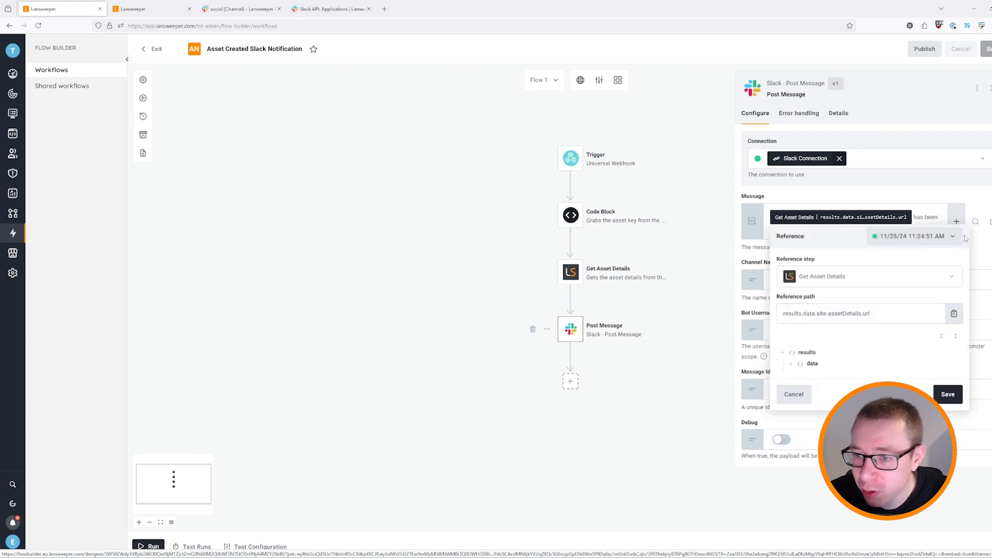
pyautogui.click(978, 201)
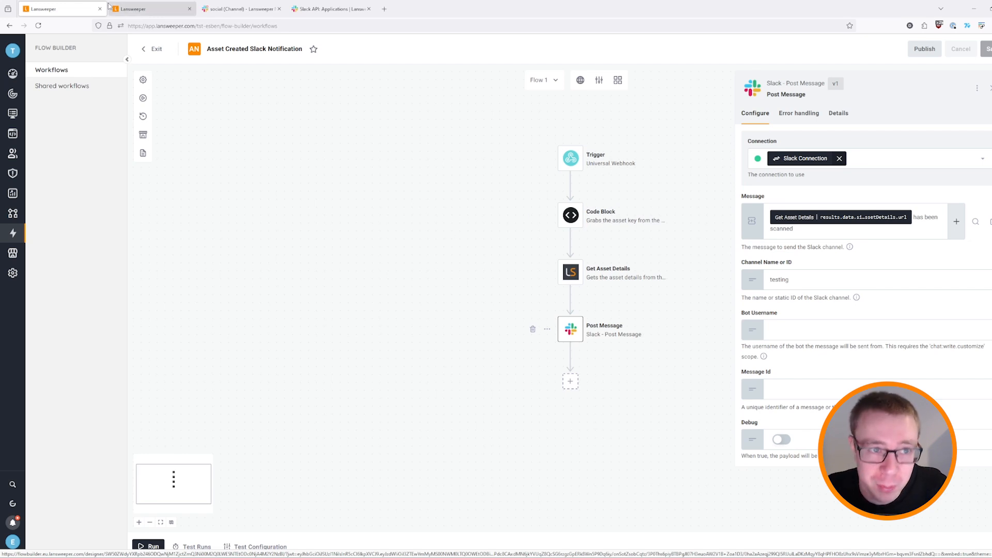
pyautogui.click(124, 8)
pyautogui.click(12, 542)
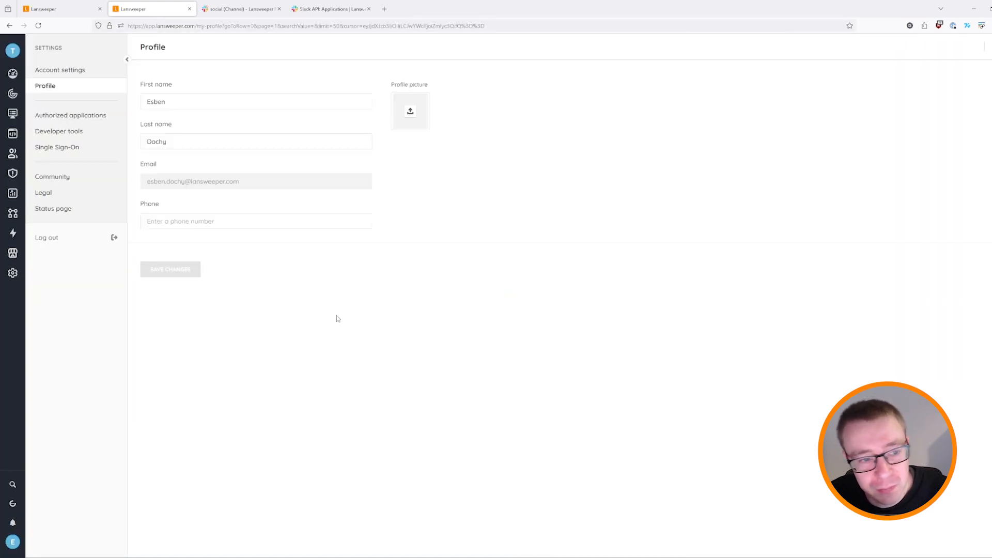
# Open the 'Create assets' webhook for editing via Developer tools > Webhooks.
pyautogui.click(67, 137)
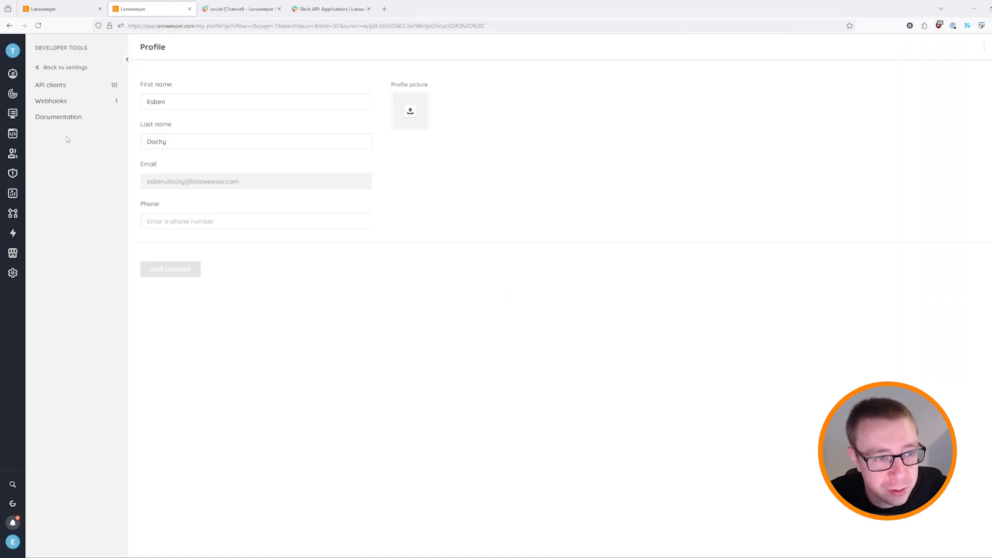
pyautogui.click(90, 105)
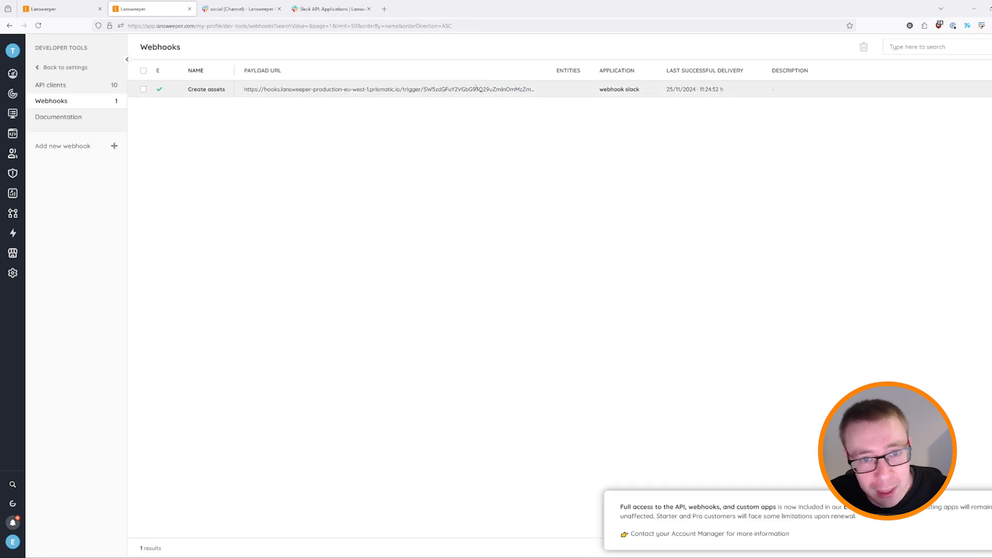
pyautogui.click(219, 91)
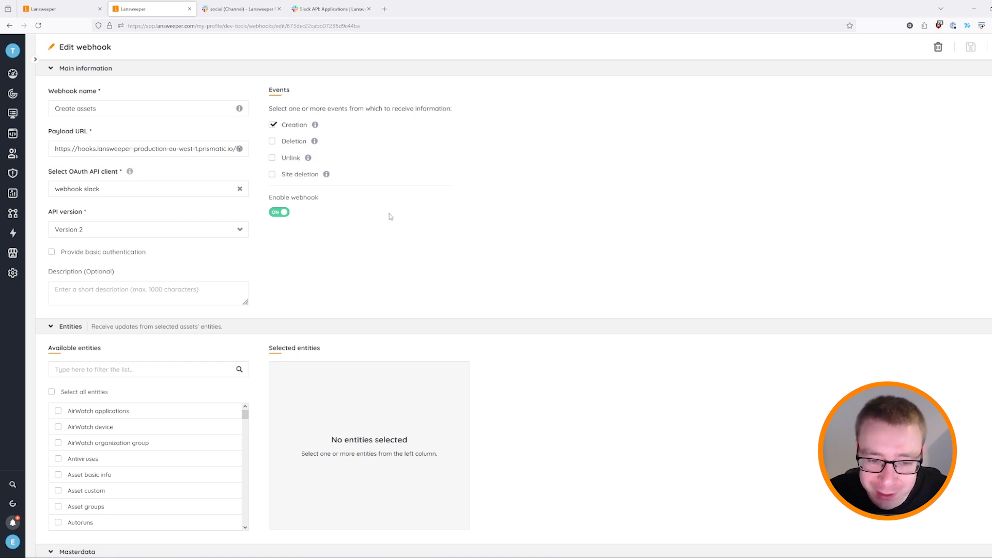
# Review the webhook's Entities and Masterdata options, then open the Asset Created workflow's Test Configuration.
pyautogui.scroll(-4, 430, 238)
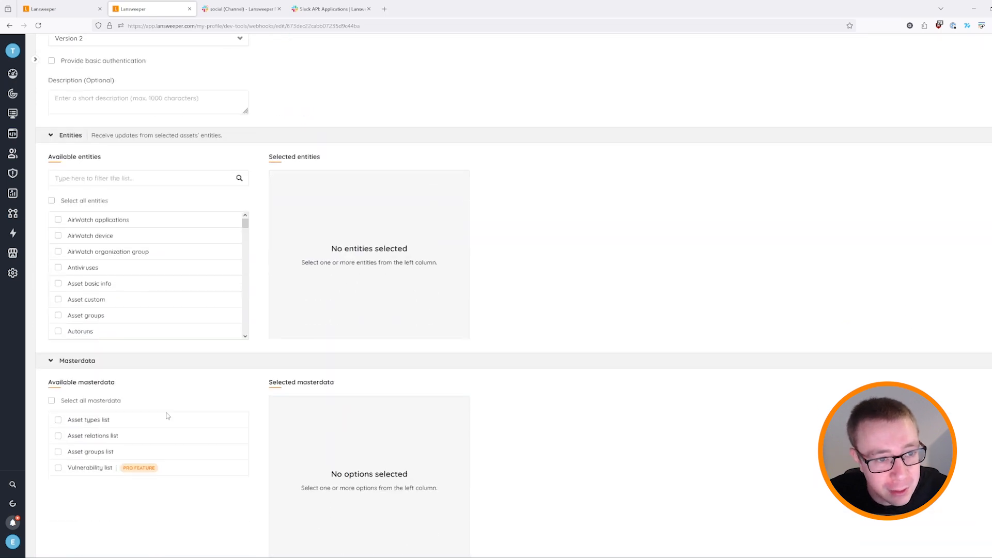
pyautogui.scroll(-15, 188, 238)
pyautogui.scroll(-3, 181, 260)
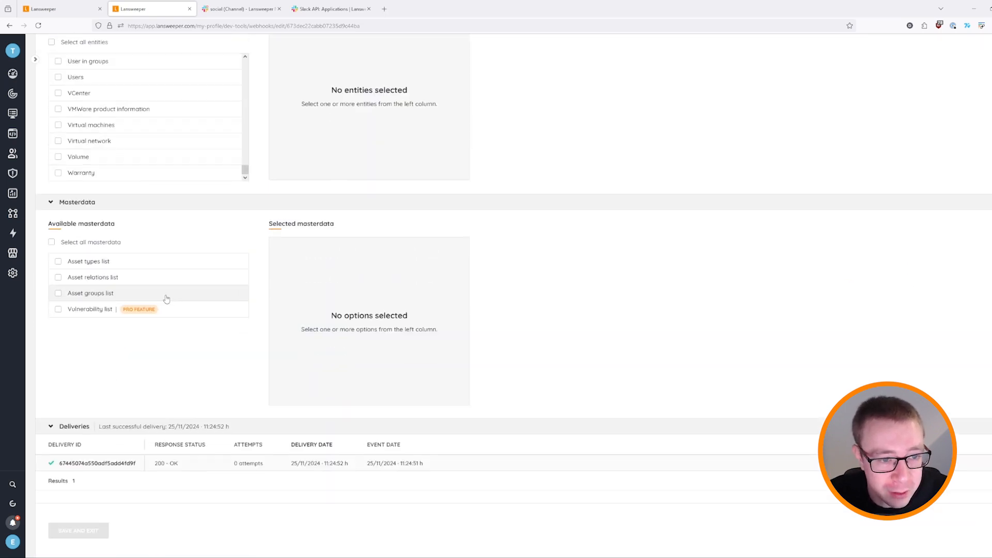
pyautogui.scroll(5, 168, 281)
pyautogui.scroll(10, 158, 361)
pyautogui.scroll(10, 157, 362)
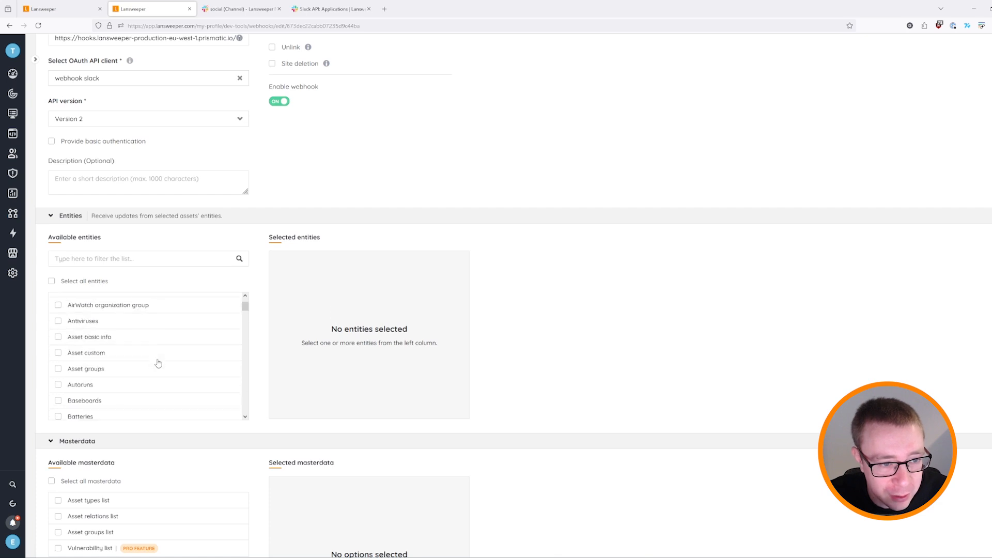
pyautogui.scroll(-4, 514, 352)
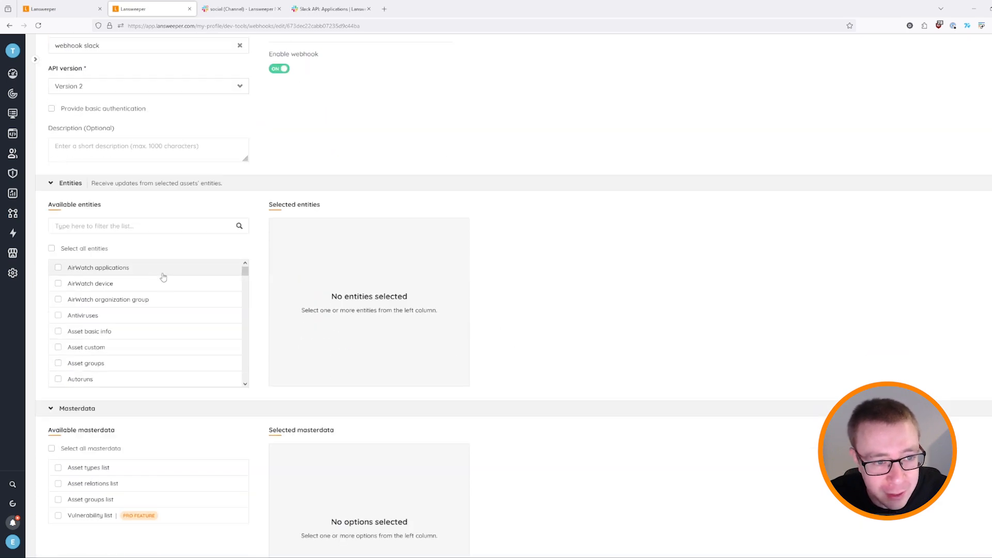
pyautogui.scroll(-3, 162, 279)
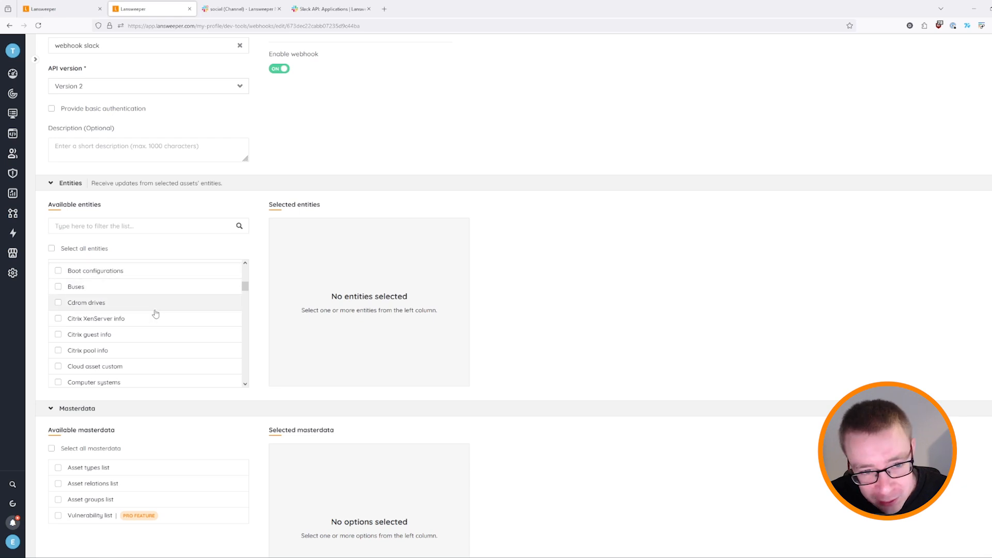
pyautogui.scroll(-3, 154, 318)
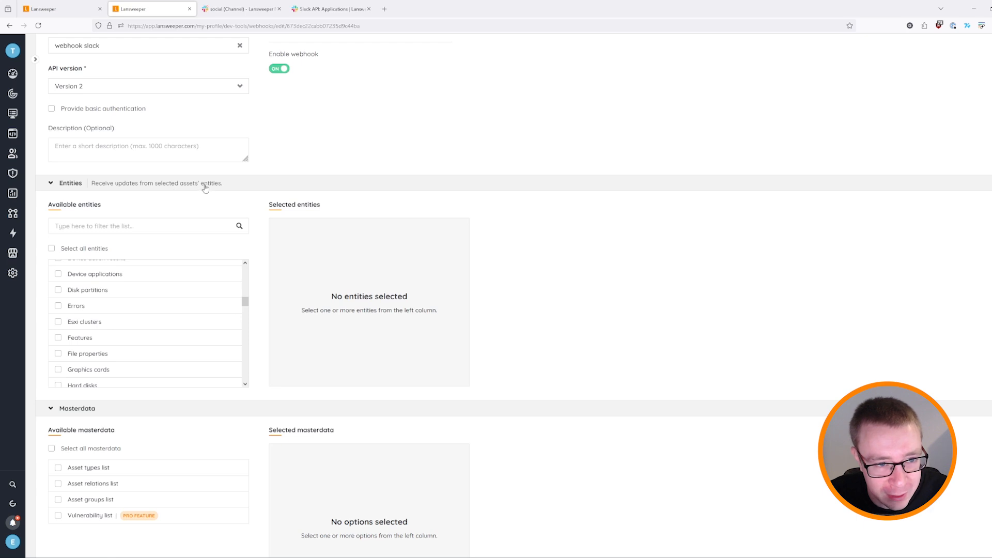
pyautogui.scroll(-3, 200, 425)
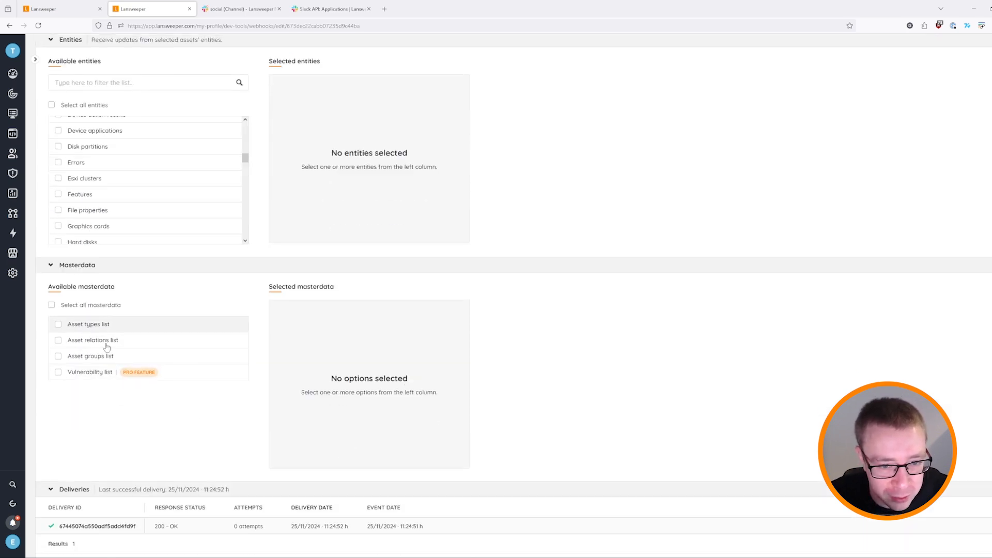
pyautogui.scroll(4, 225, 305)
pyautogui.scroll(5, 145, 365)
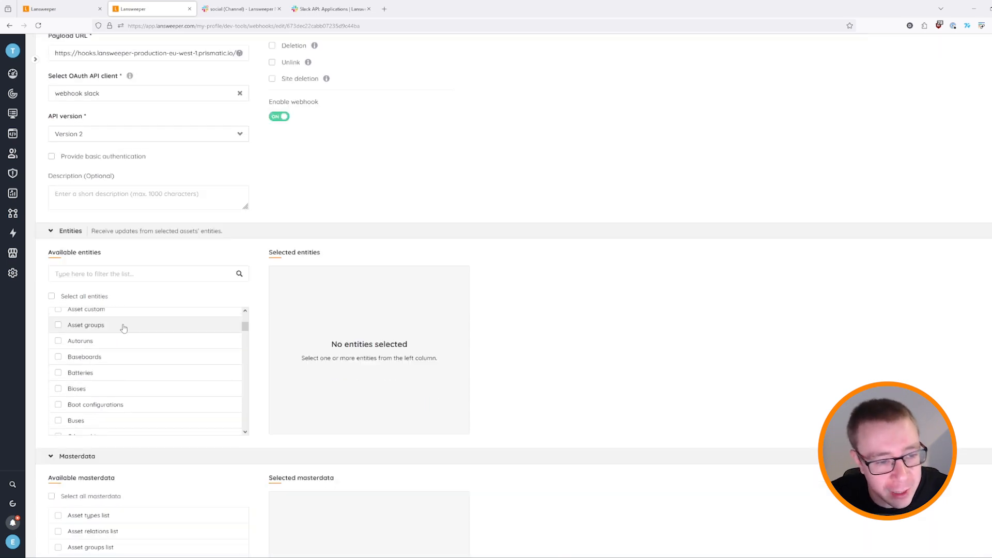
pyautogui.scroll(2, 158, 393)
pyautogui.scroll(-5, 165, 446)
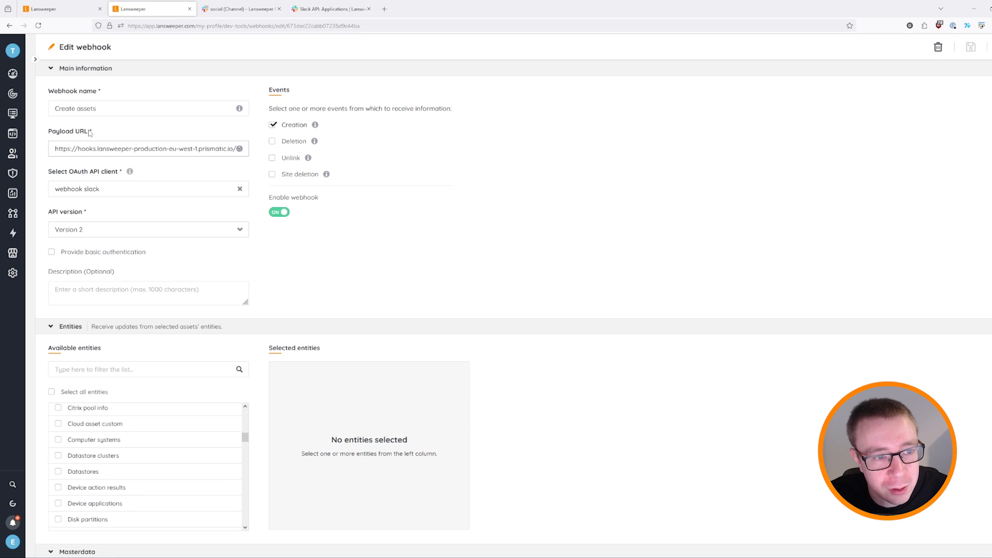
pyautogui.click(57, 9)
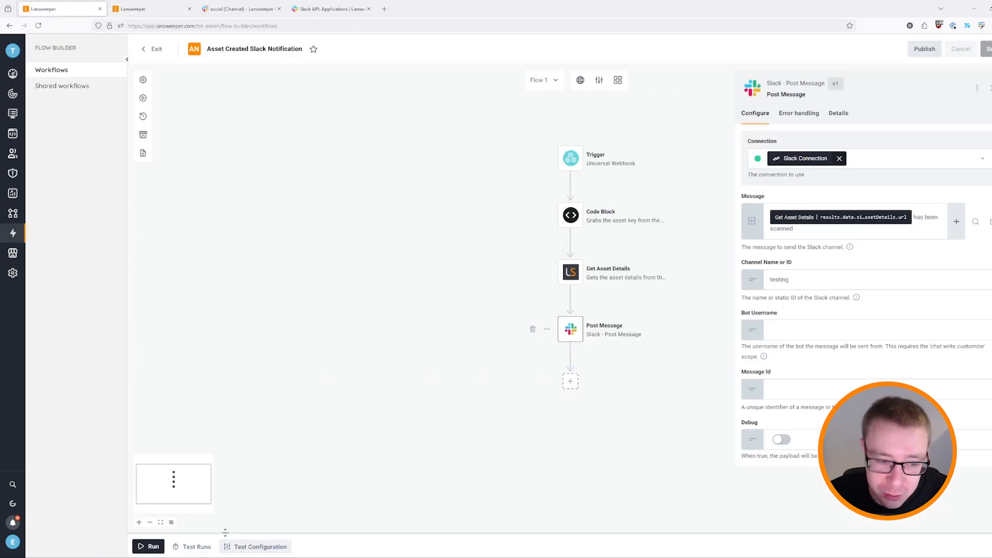
pyautogui.click(267, 548)
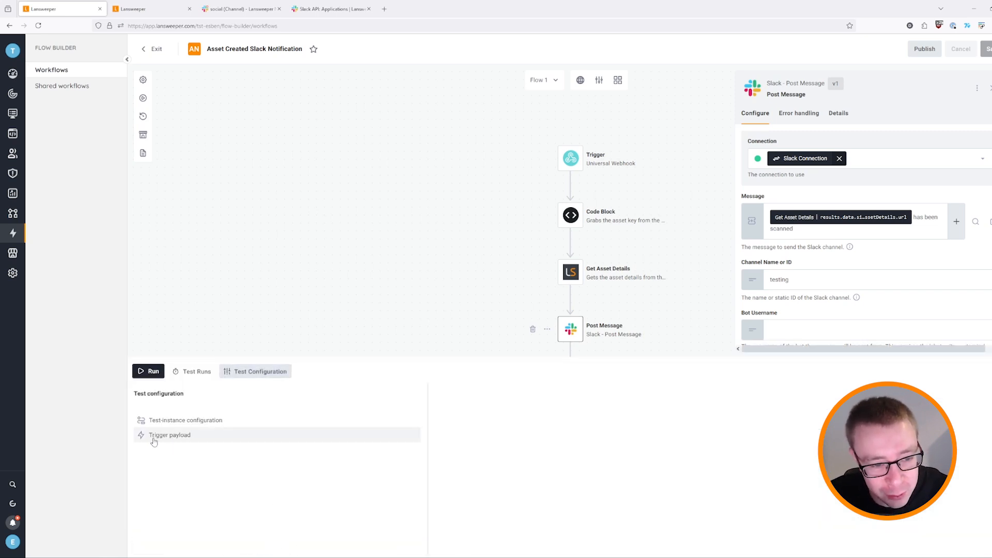
# Compare the Trigger payload URL with the Create assets webhook's payload URL, then open account settings.
pyautogui.click(186, 437)
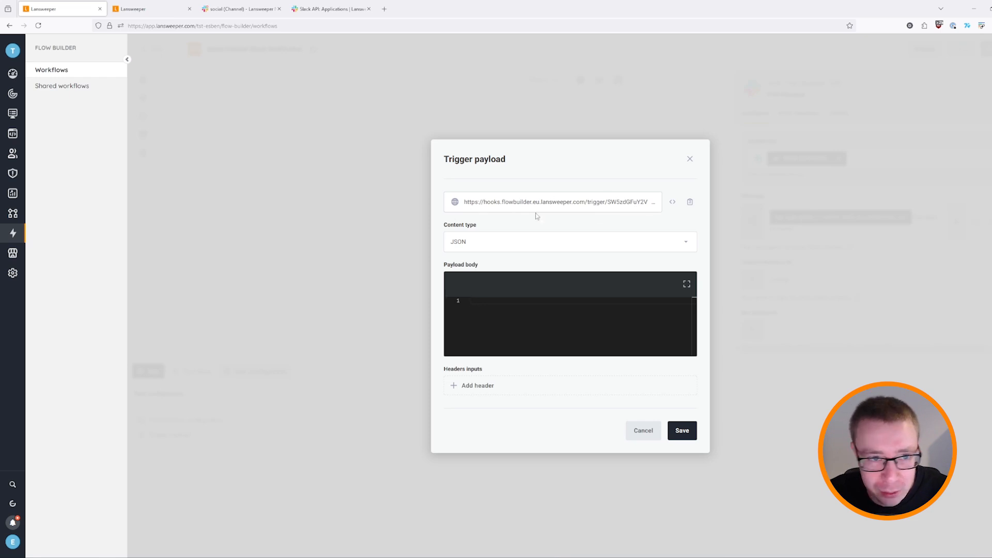
pyautogui.click(115, 6)
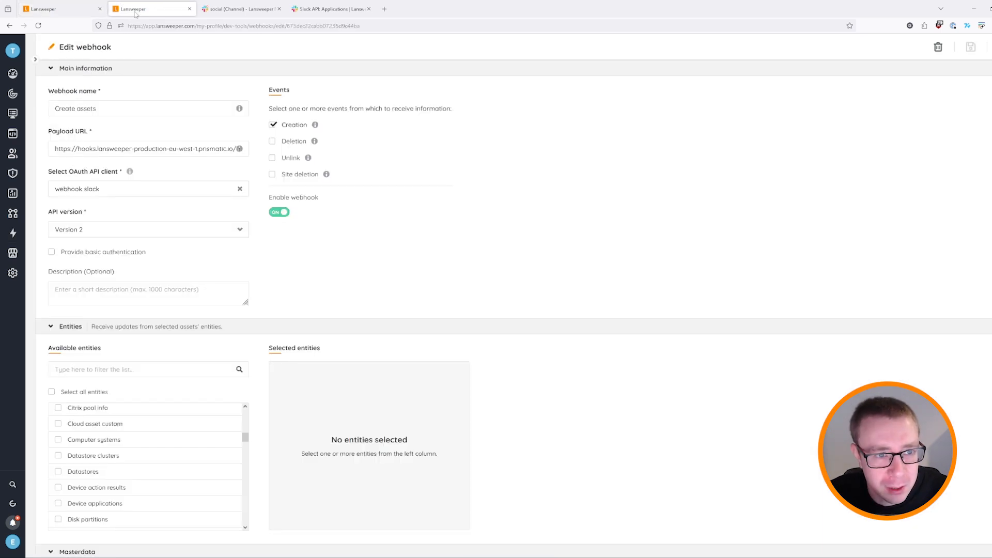
pyautogui.click(62, 9)
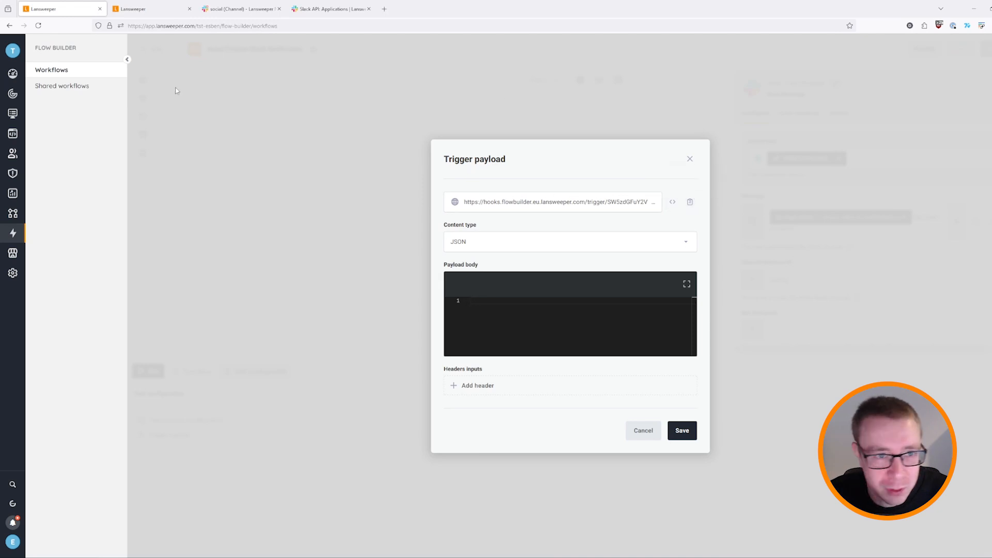
pyautogui.click(155, 9)
pyautogui.click(62, 9)
pyautogui.click(155, 9)
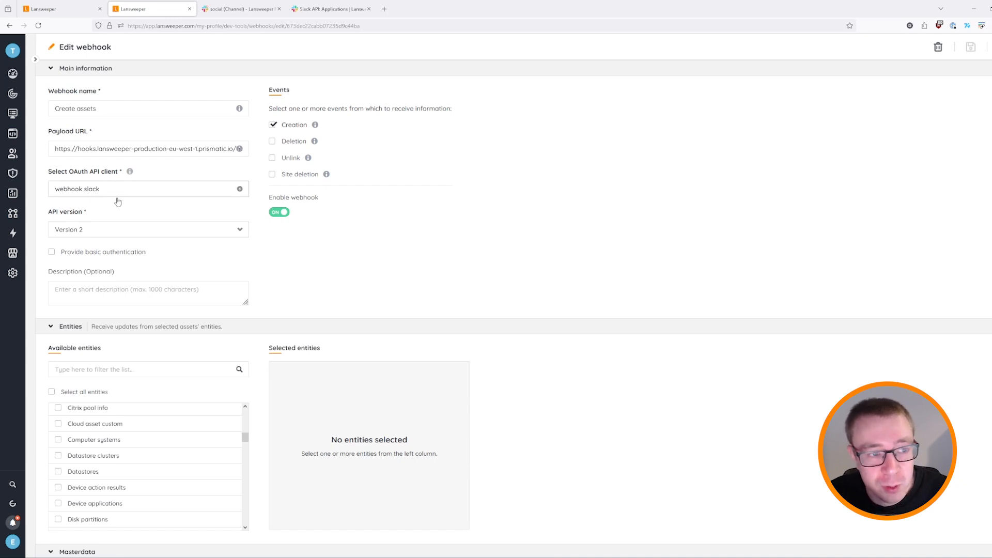
pyautogui.click(12, 542)
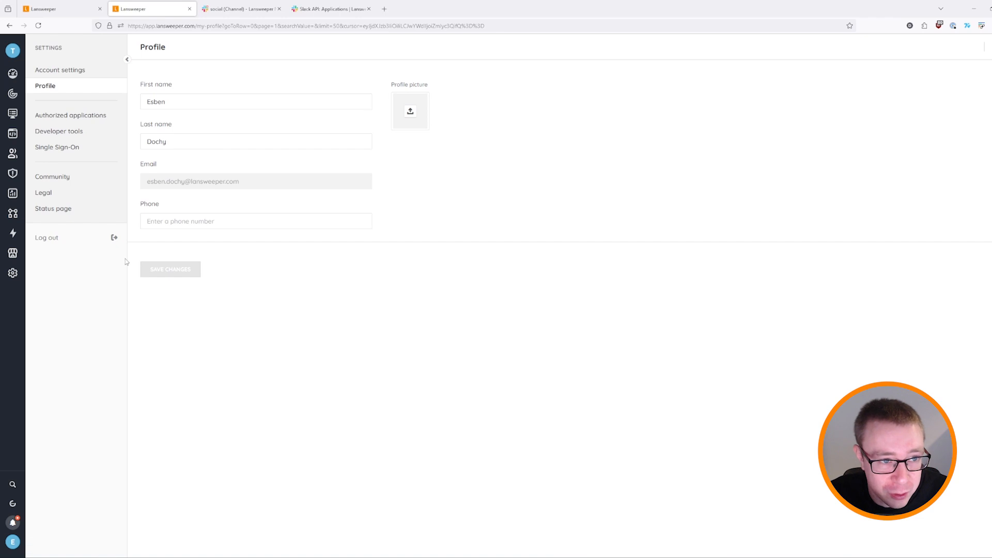
# Open the webhook slack OAuth client's details under Developer tools > API clients > OAuth clients.
pyautogui.click(72, 132)
pyautogui.click(76, 86)
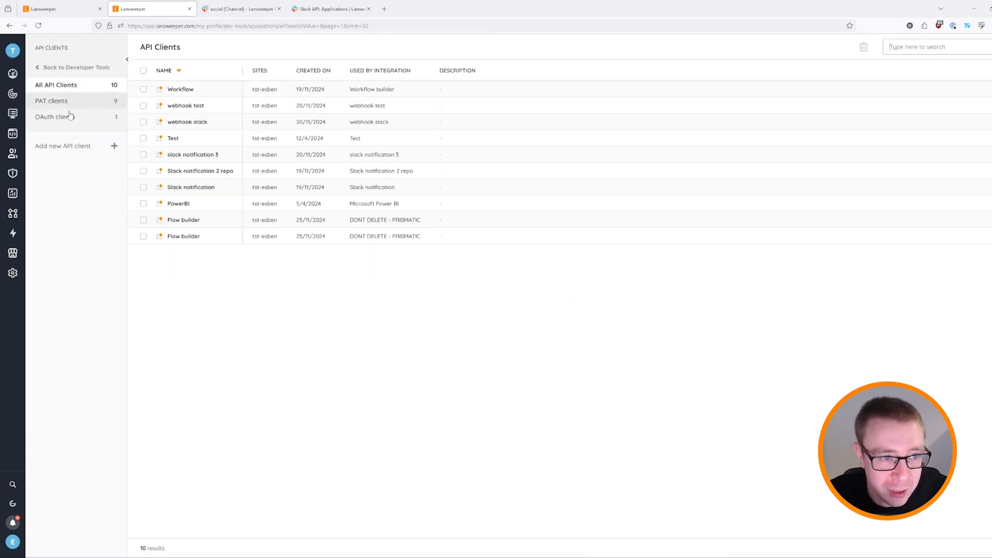
pyautogui.click(65, 118)
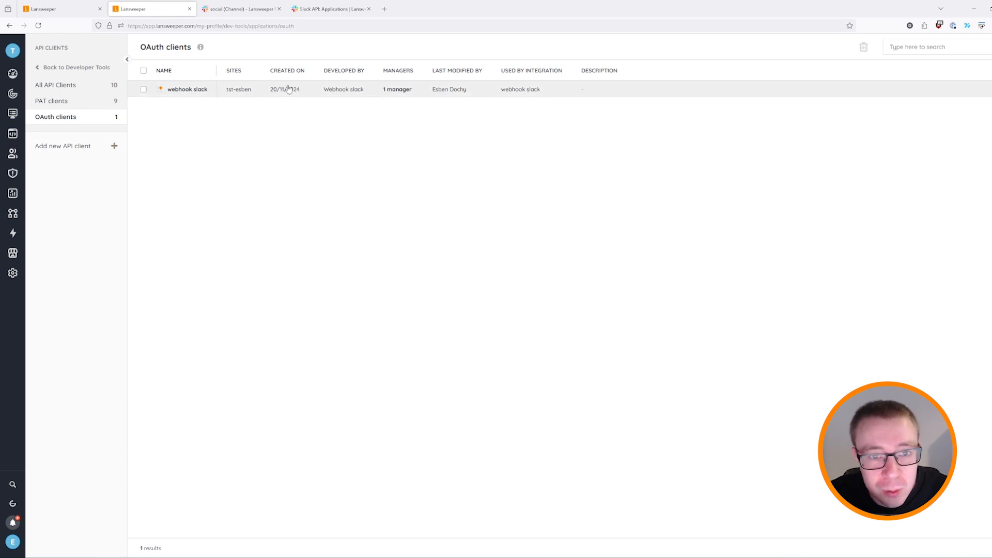
pyautogui.click(210, 98)
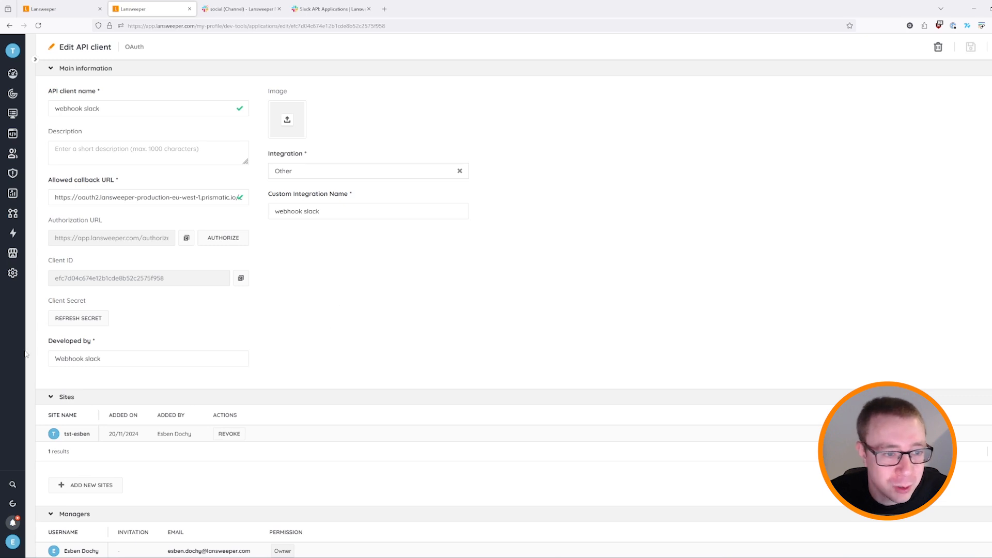
# Back in the workflow tab, close the trigger payload settings and open the connection configuration.
pyautogui.click(61, 9)
pyautogui.click(689, 157)
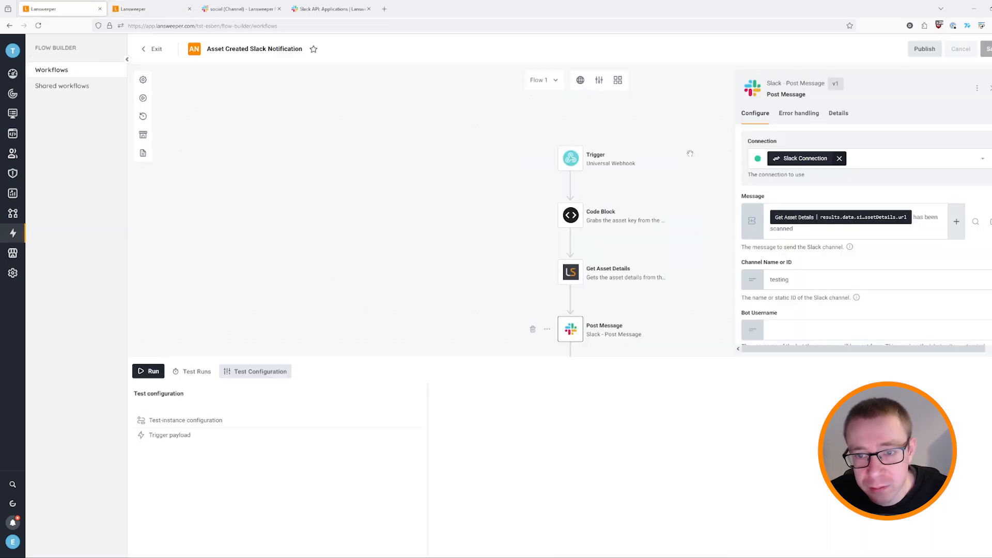
pyautogui.click(580, 80)
# Inspect the Lansweeper Connection's access token and site inputs.
pyautogui.click(735, 150)
pyautogui.scroll(-3, 882, 218)
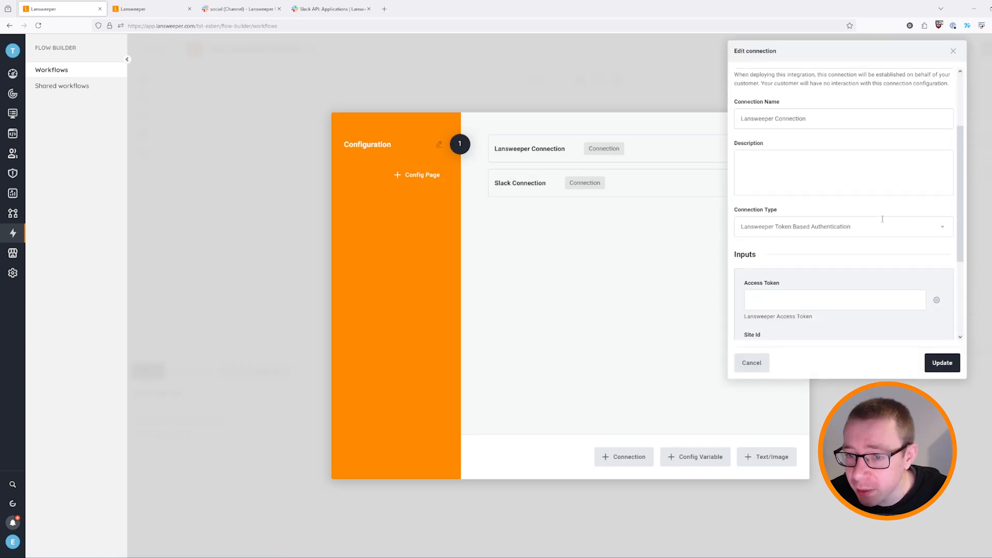
pyautogui.click(953, 50)
# Cross-check the webhook slack client, close the Configuration dialog, and enlarge the canvas above the test pane.
pyautogui.click(145, 9)
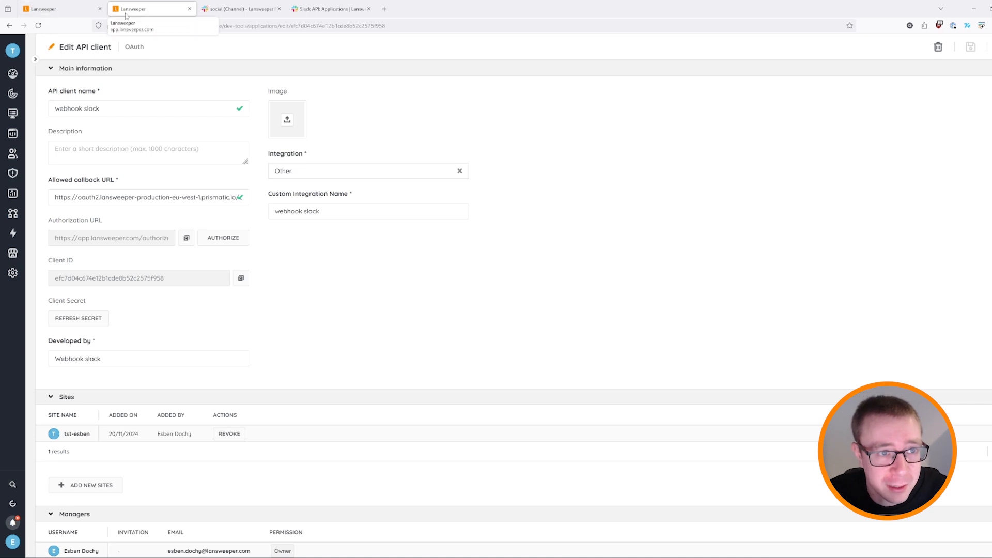
pyautogui.click(50, 13)
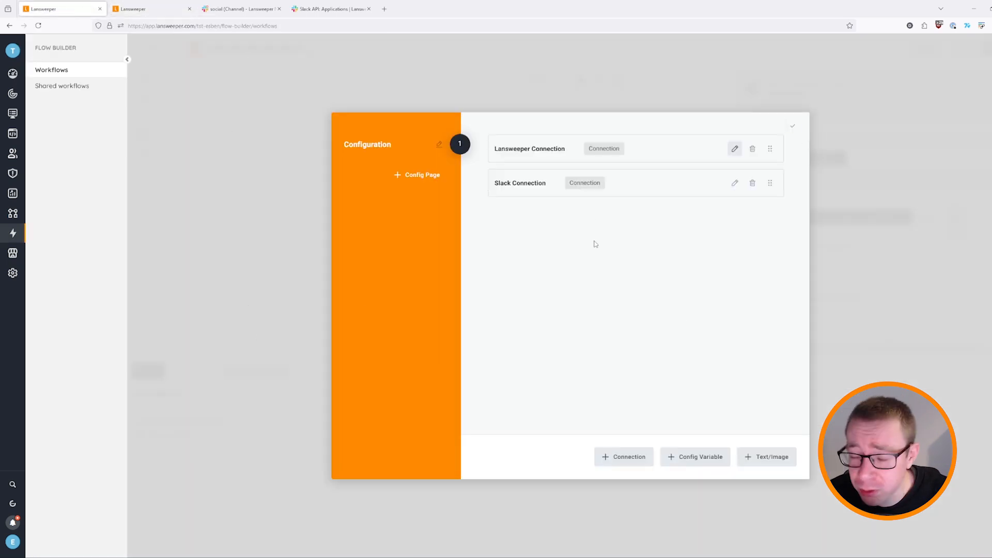
pyautogui.click(228, 255)
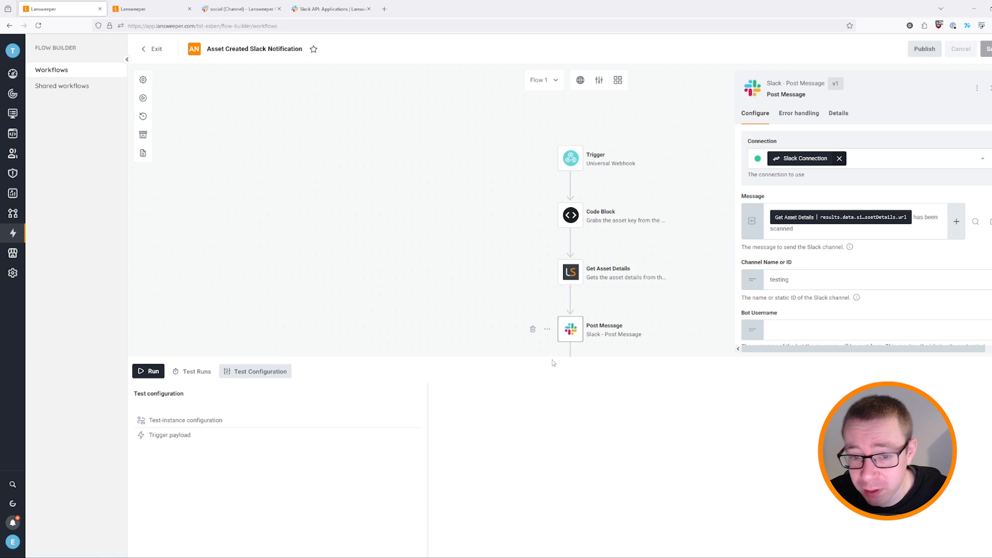
pyautogui.moveTo(593, 356); pyautogui.dragTo(603, 423)
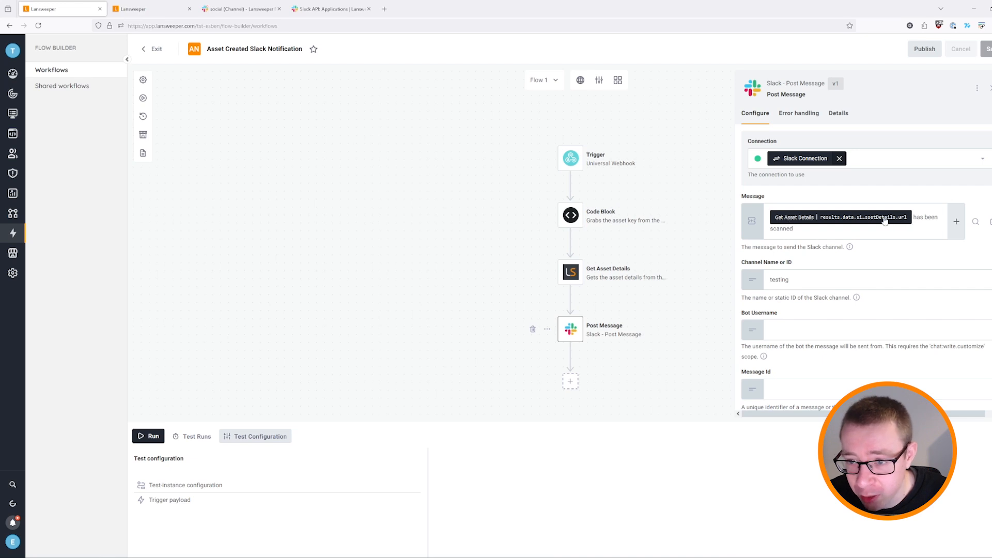
pyautogui.click(137, 13)
# Start a new asset from the inventory and name it 'Protips asset test'.
pyautogui.click(12, 113)
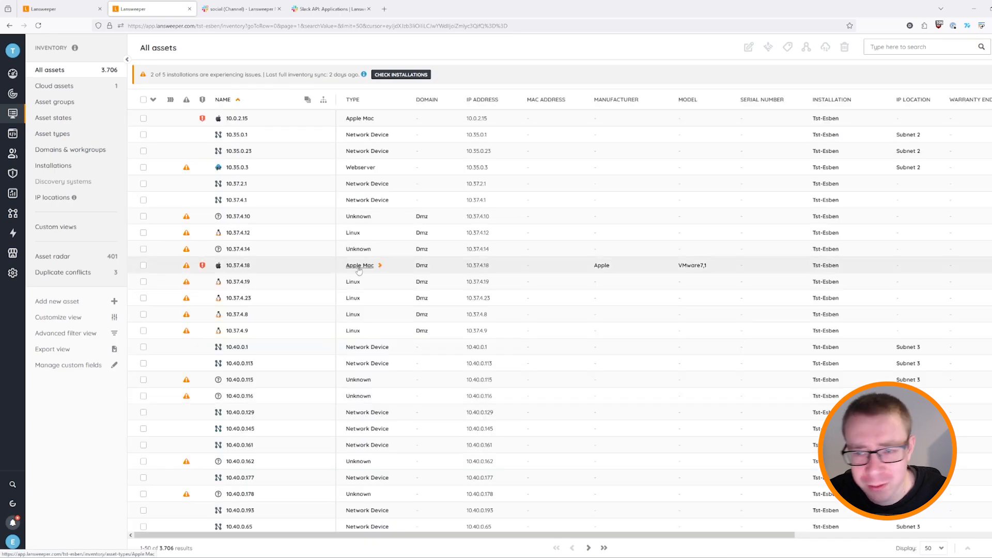
pyautogui.click(94, 305)
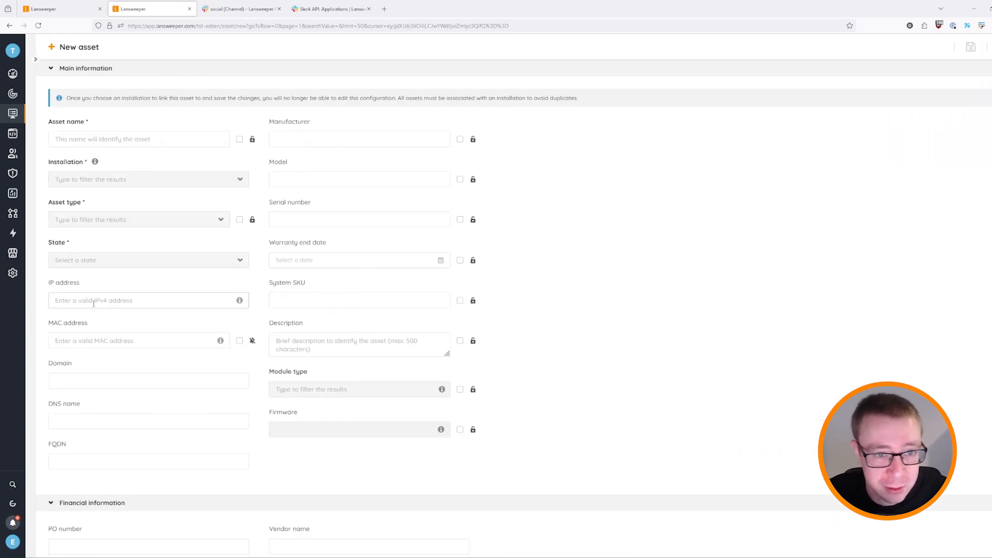
pyautogui.click(149, 138)
pyautogui.write('Protips asset test')
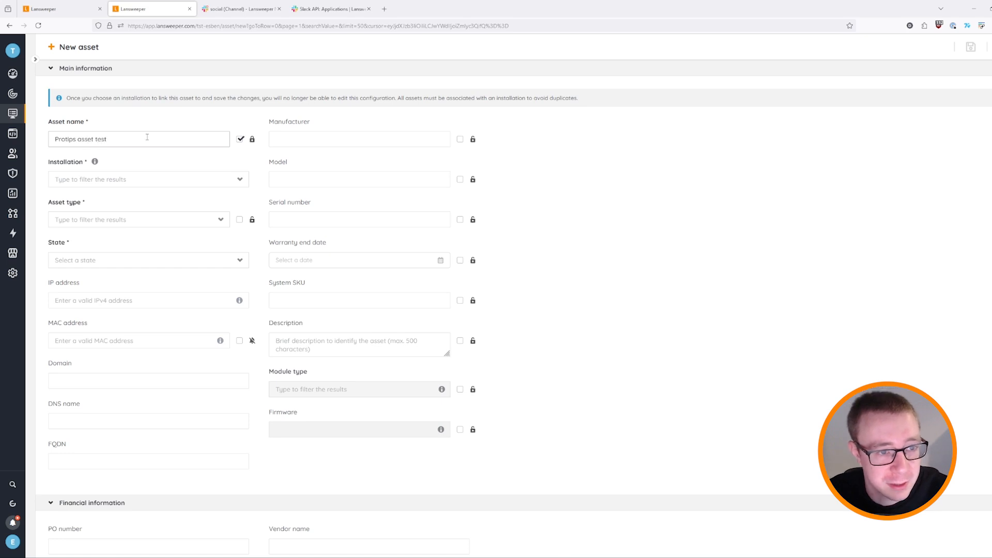
# Assign it to the test installation as an Appliance with state Broken, and save it.
pyautogui.click(192, 178)
pyautogui.click(139, 226)
pyautogui.click(139, 226)
pyautogui.click(98, 294)
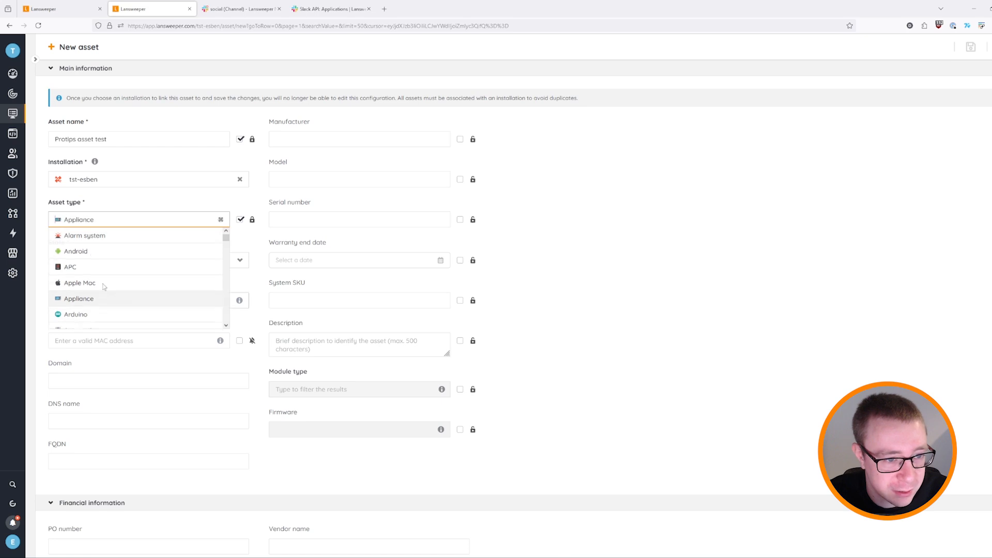
pyautogui.click(113, 270)
pyautogui.click(110, 292)
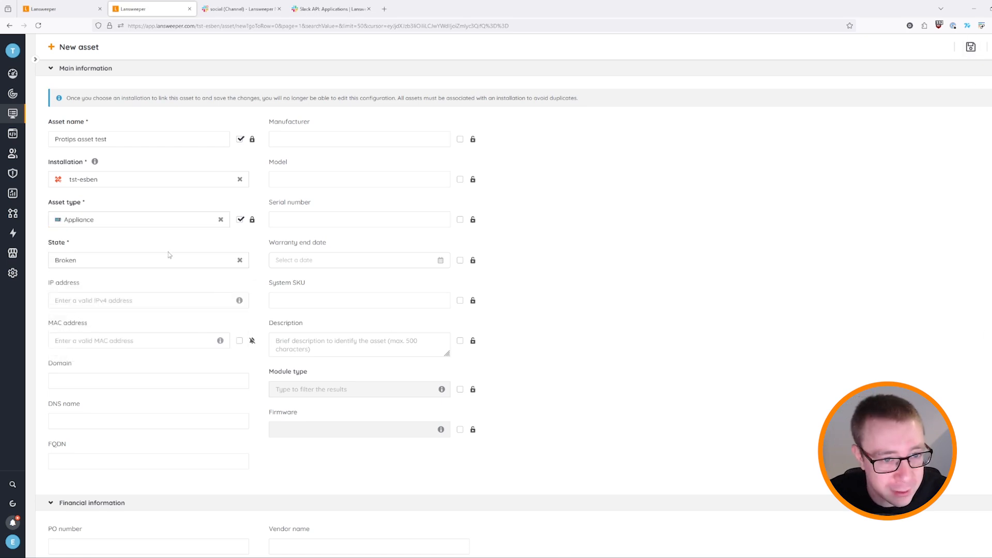
pyautogui.click(971, 47)
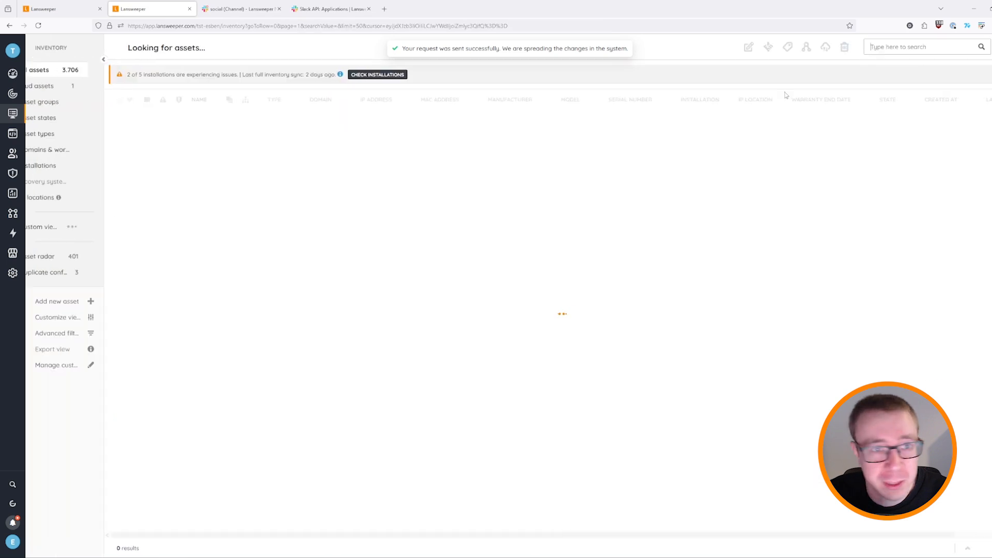
pyautogui.click(243, 11)
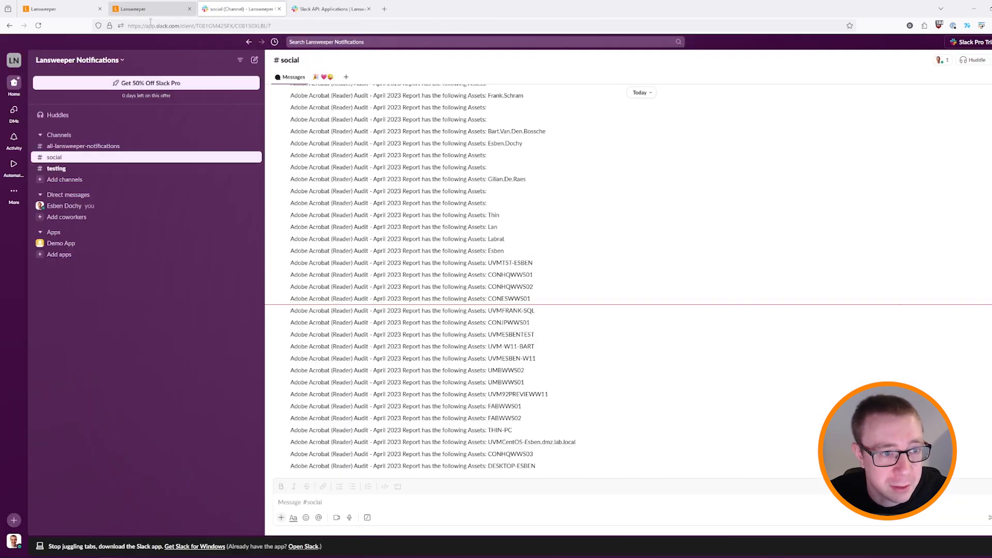
# Confirm the 'has been scanned' message in #testing, open its asset link, then return to the workflow.
pyautogui.click(57, 170)
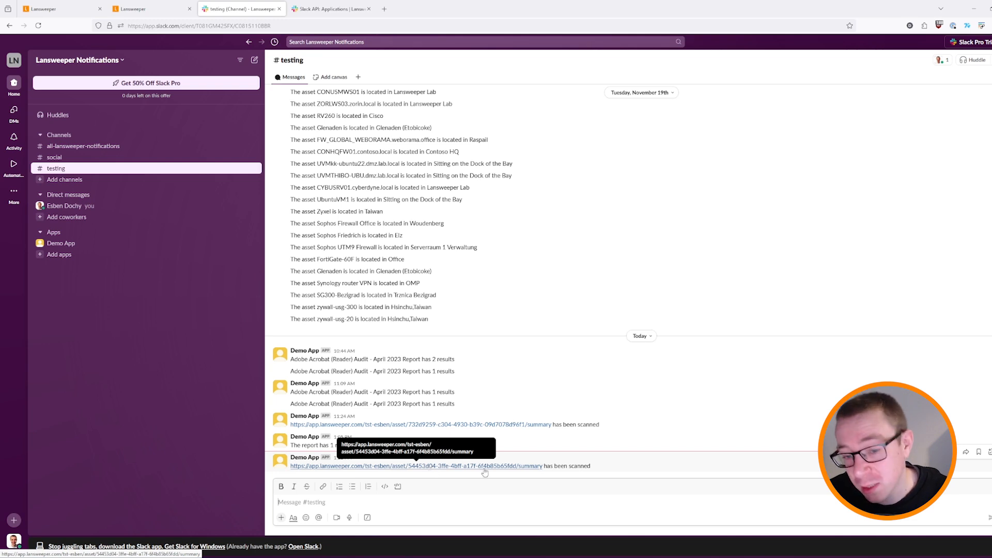
pyautogui.click(513, 466)
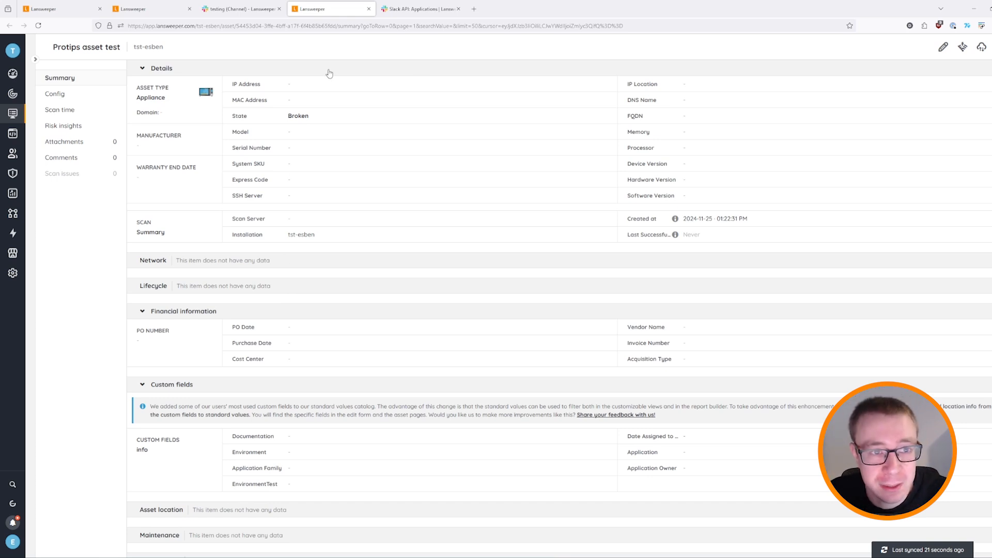
pyautogui.click(369, 9)
pyautogui.click(331, 9)
pyautogui.click(242, 9)
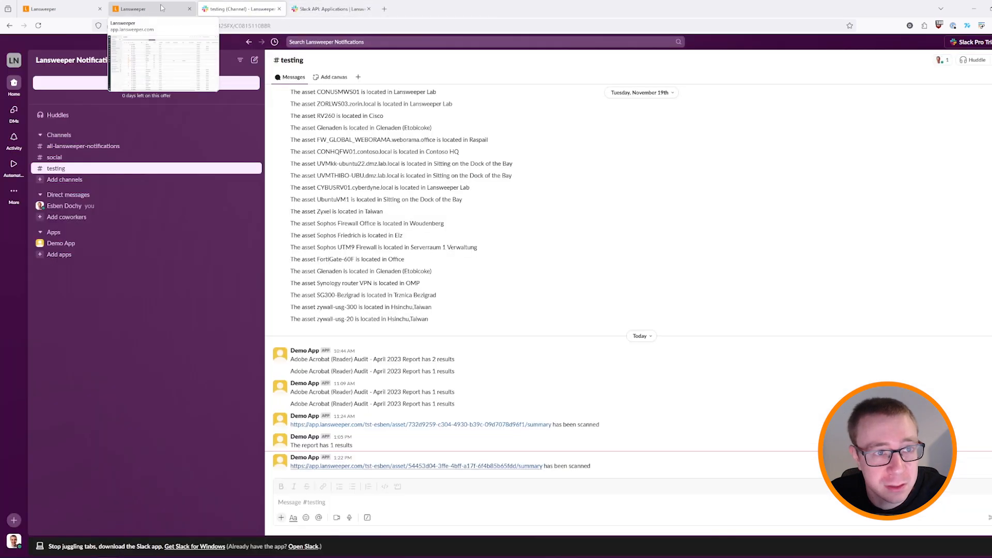
pyautogui.click(150, 9)
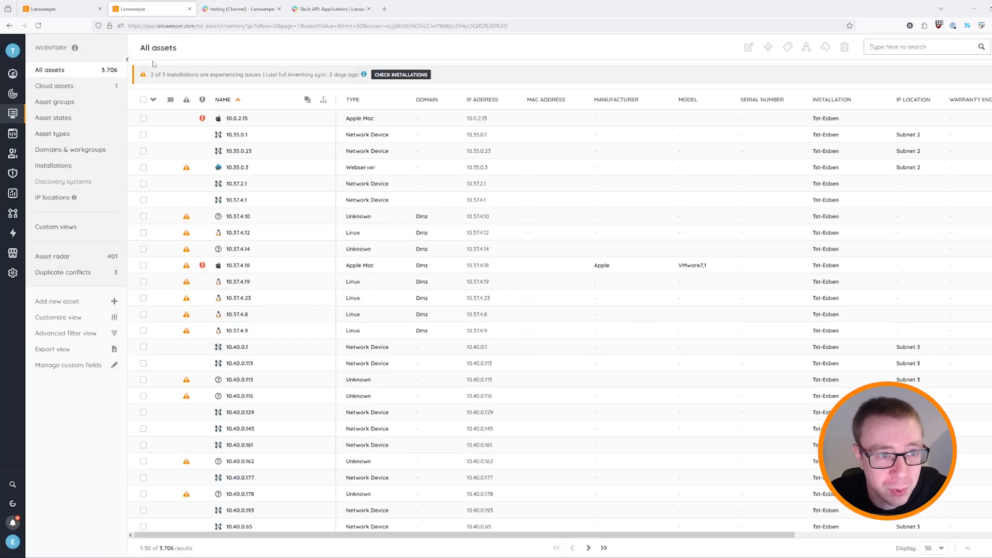
pyautogui.click(62, 9)
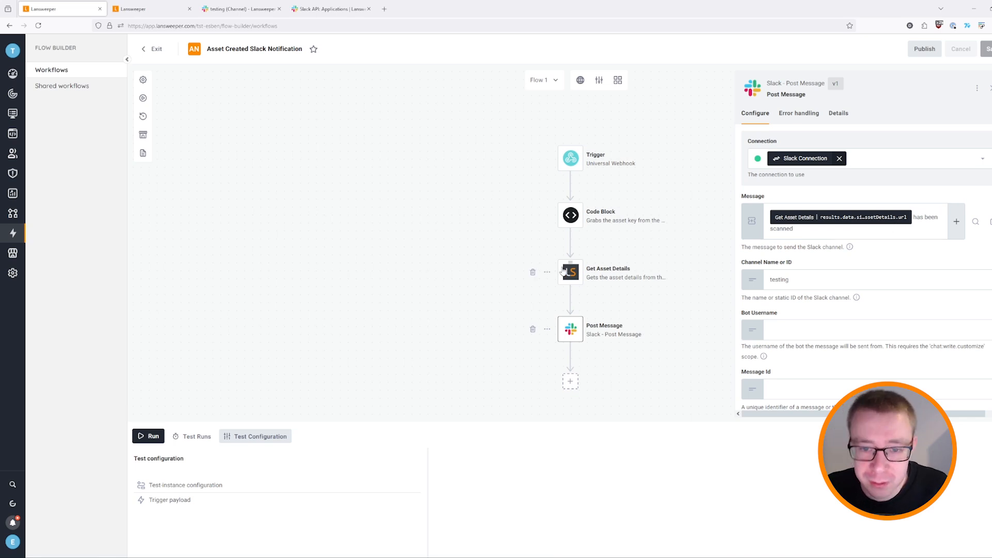
# Review the Get Asset Details and Post Message step settings, then return to the Workflows list.
pyautogui.click(612, 280)
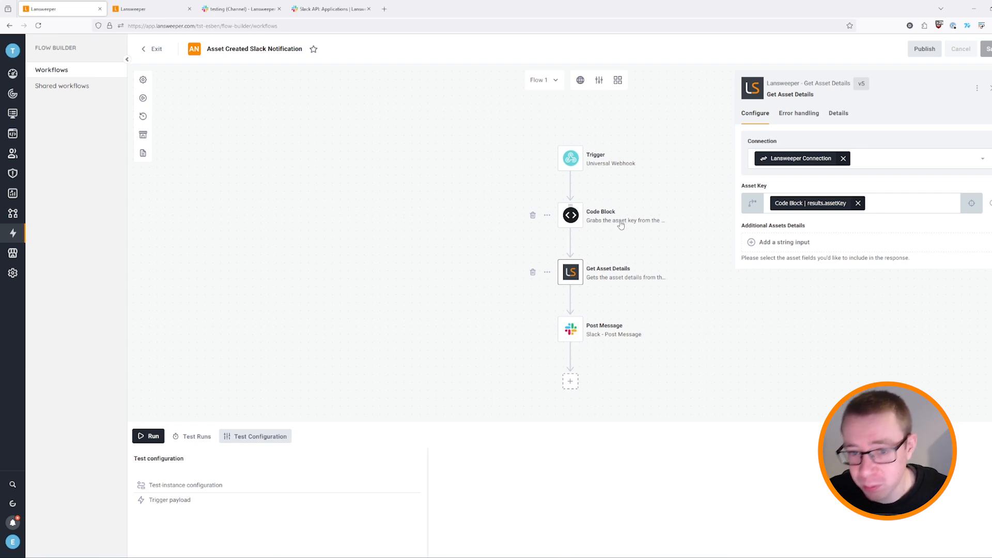
pyautogui.click(608, 327)
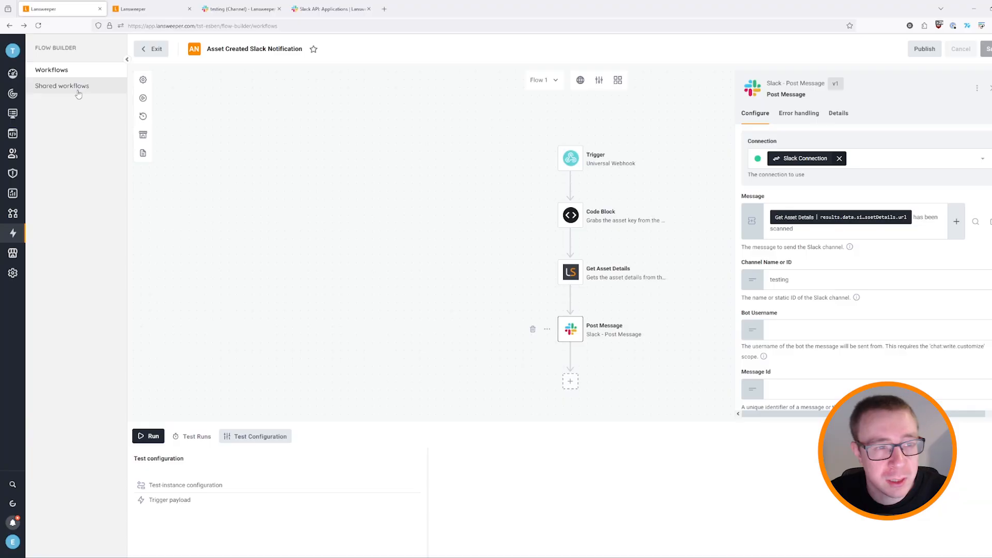
pyautogui.click(13, 213)
pyautogui.click(13, 235)
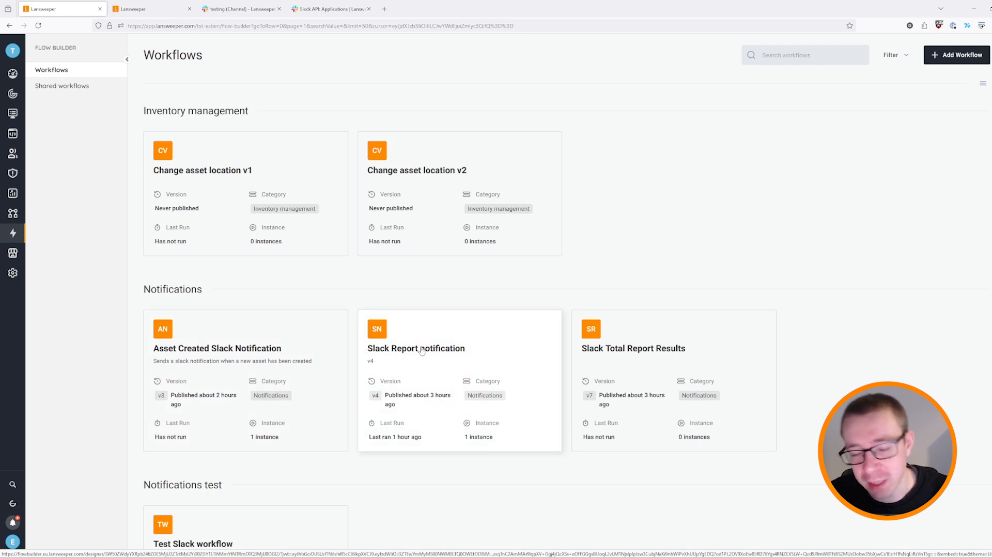
# Open the Slack Report notification workflow and check its trigger's schedule and component version.
pyautogui.click(450, 351)
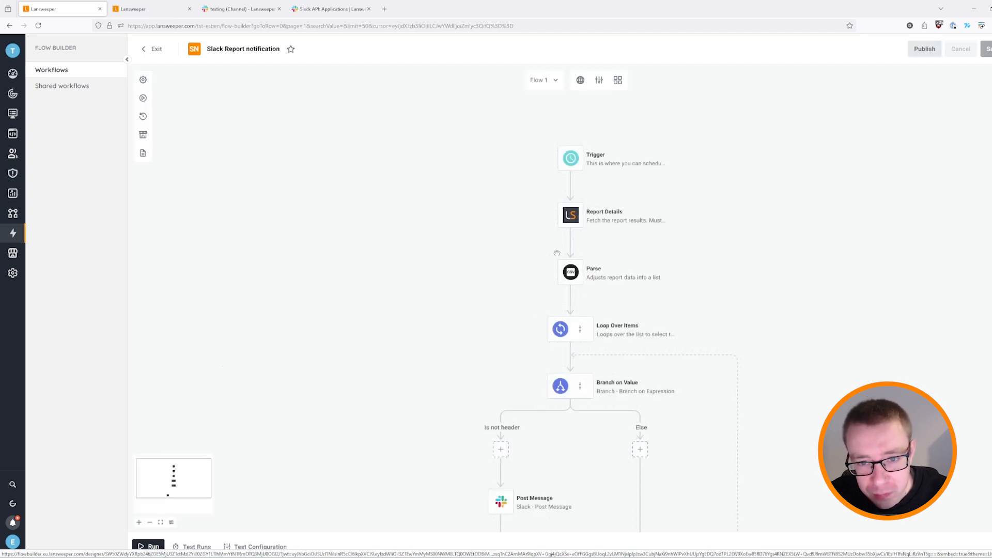
pyautogui.click(596, 156)
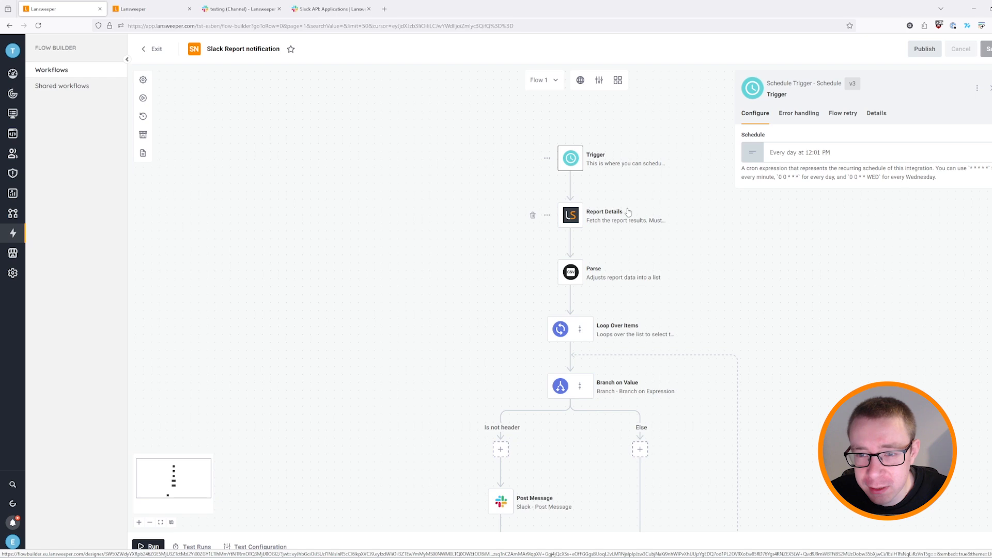
pyautogui.click(854, 89)
pyautogui.click(855, 89)
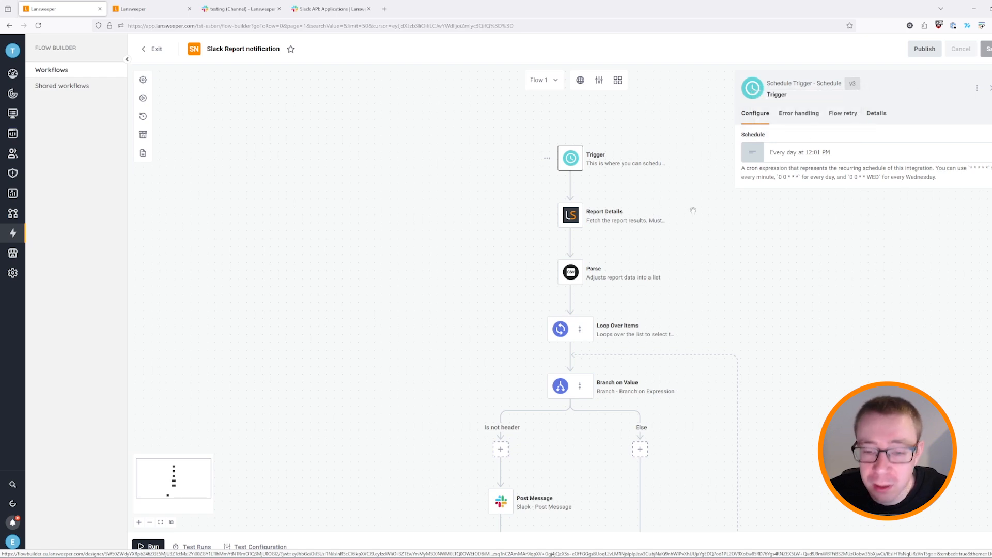
# Check the Report Details step's component version and list all its available versions.
pyautogui.click(611, 222)
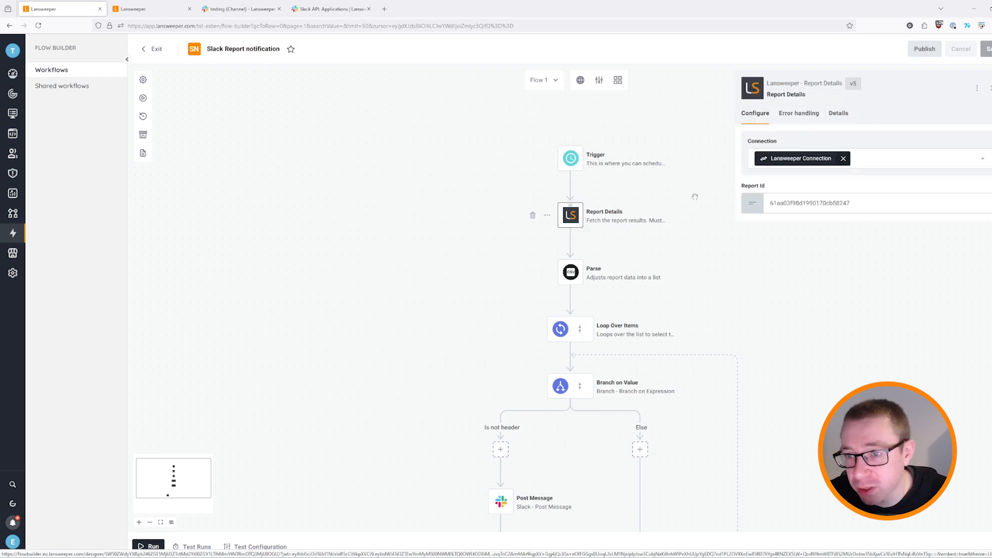
pyautogui.click(854, 88)
pyautogui.click(775, 120)
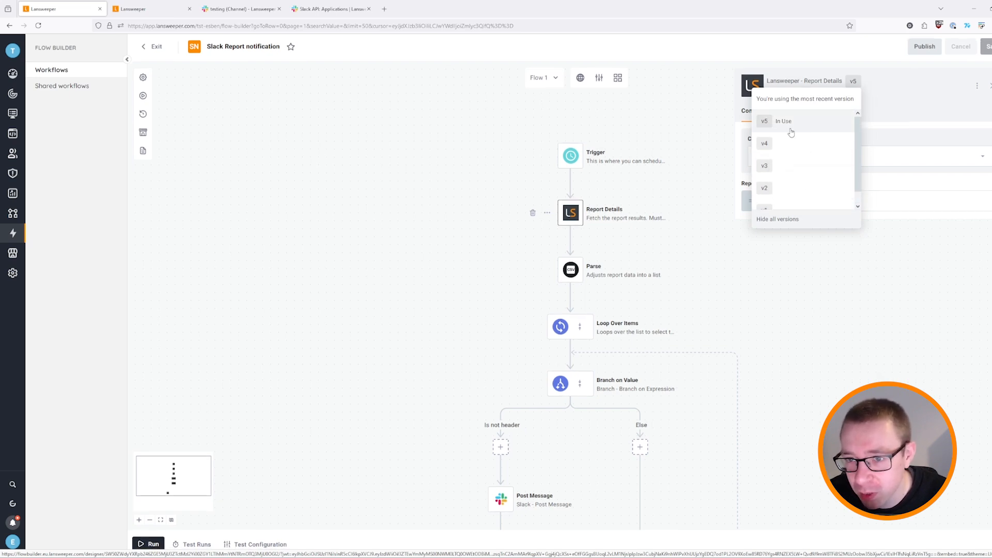
pyautogui.click(915, 86)
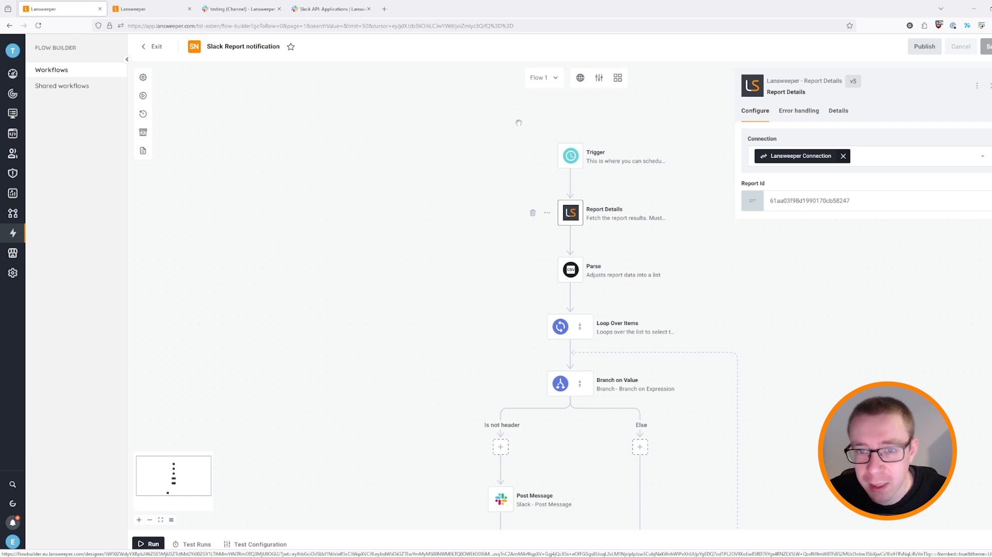
# Review the list of components used in the Slack Report notification workflow.
pyautogui.click(617, 83)
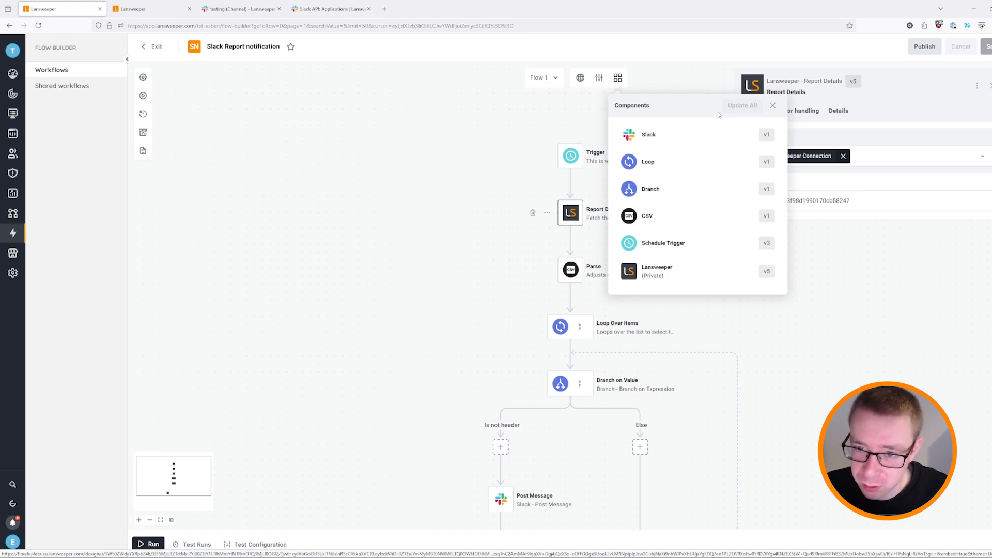
pyautogui.click(772, 105)
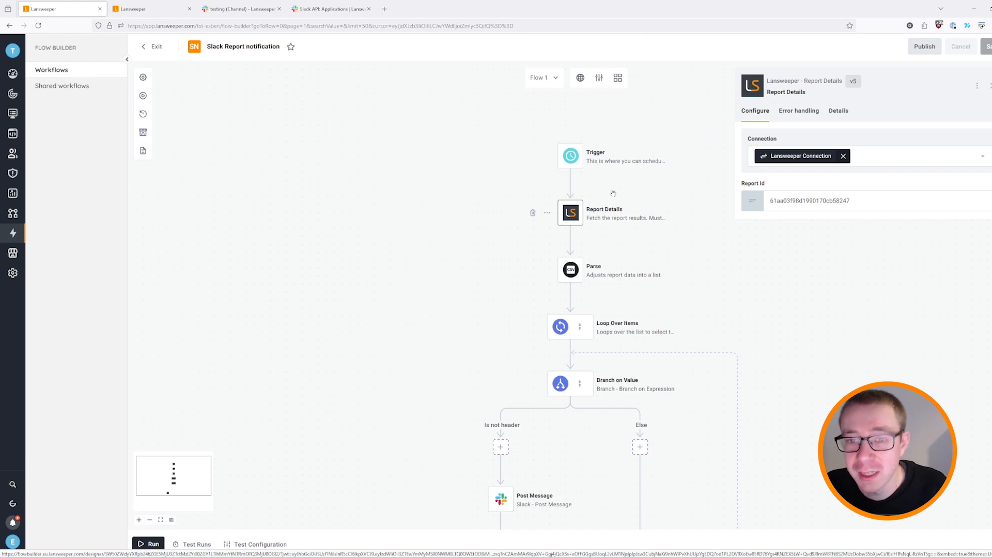
pyautogui.click(570, 183)
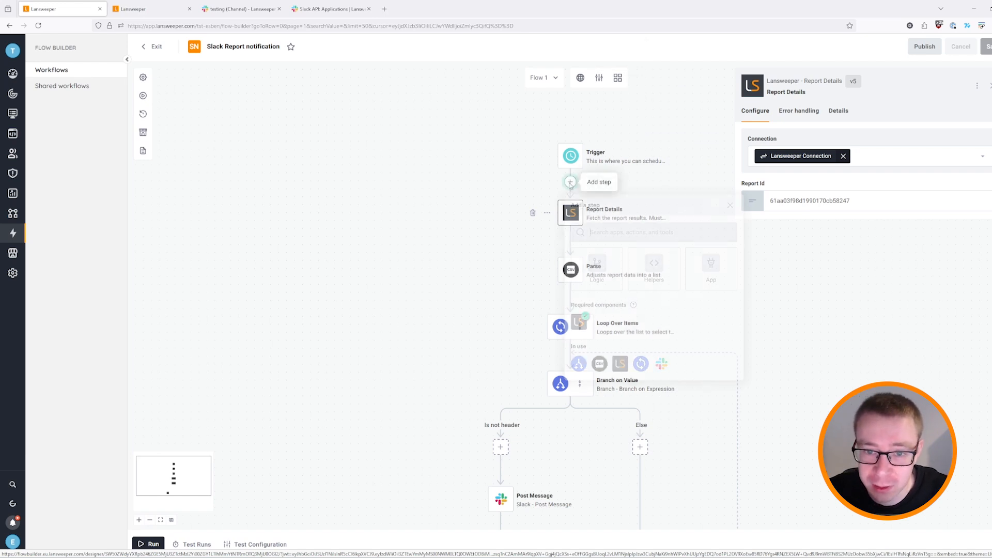
# Browse the Lansweeper component's actions, from Delete Assets to Report Details, for the new step.
pyautogui.click(580, 323)
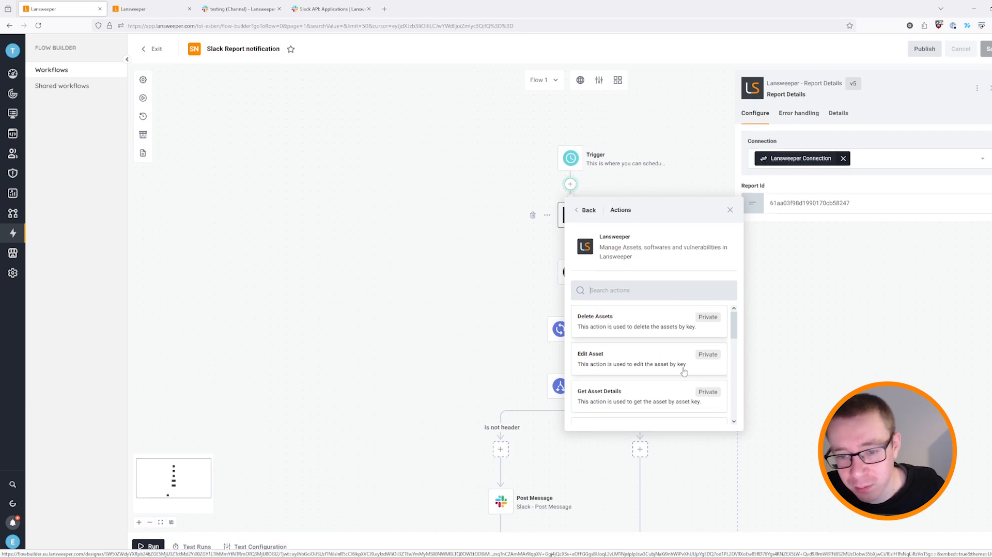
pyautogui.scroll(-1, 631, 347)
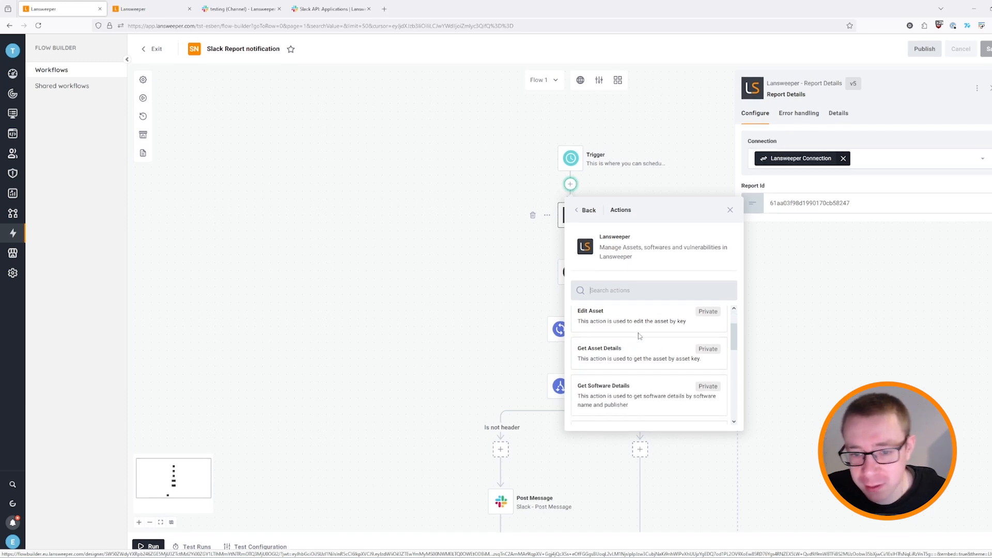
pyautogui.scroll(-1, 646, 367)
pyautogui.scroll(-2, 662, 370)
pyautogui.scroll(-2, 651, 357)
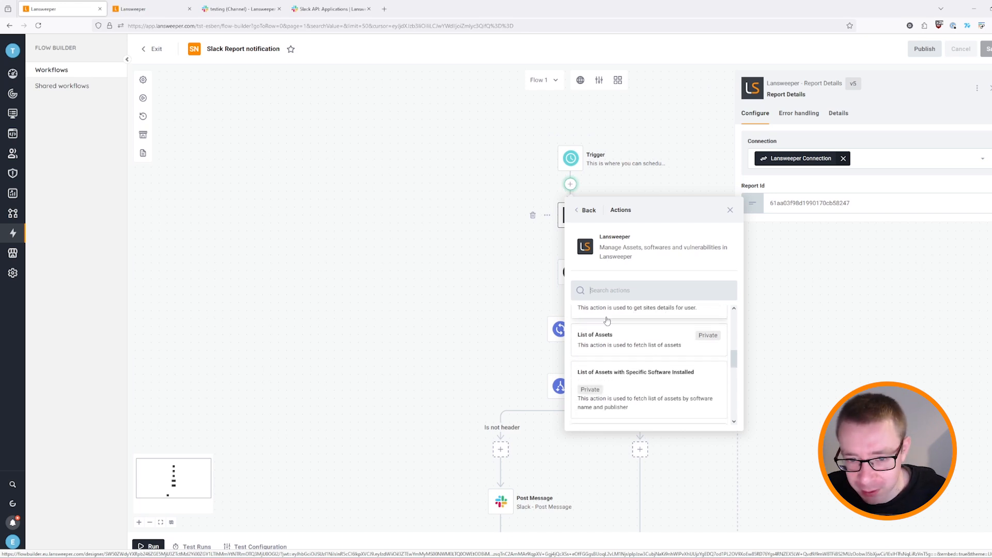
pyautogui.scroll(-1, 663, 370)
pyautogui.scroll(-3, 663, 370)
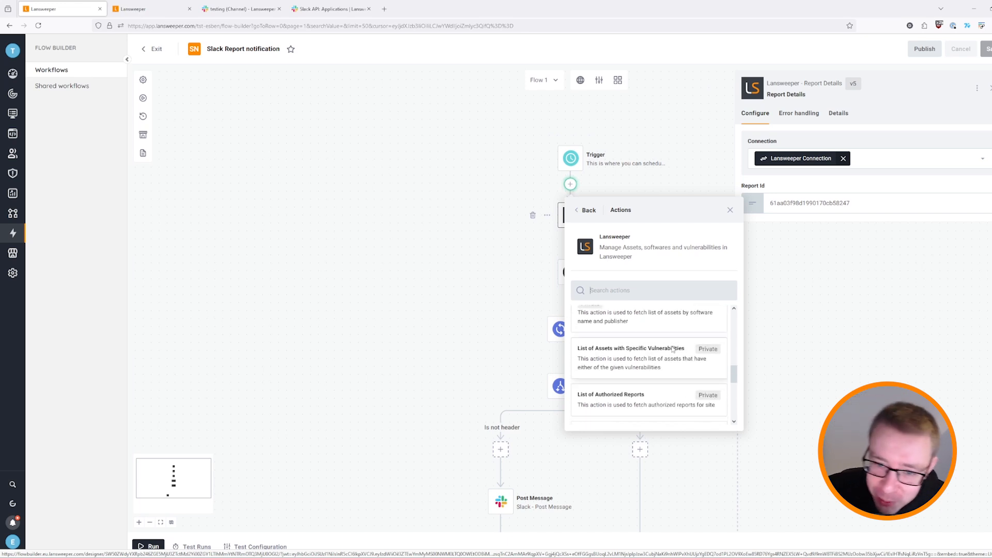
pyautogui.scroll(-3, 707, 364)
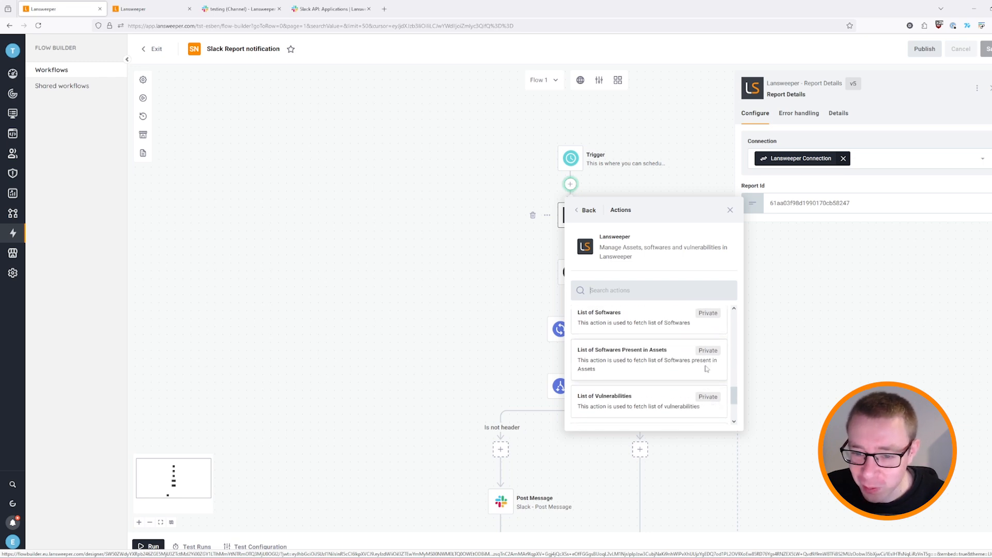
pyautogui.scroll(-1, 707, 369)
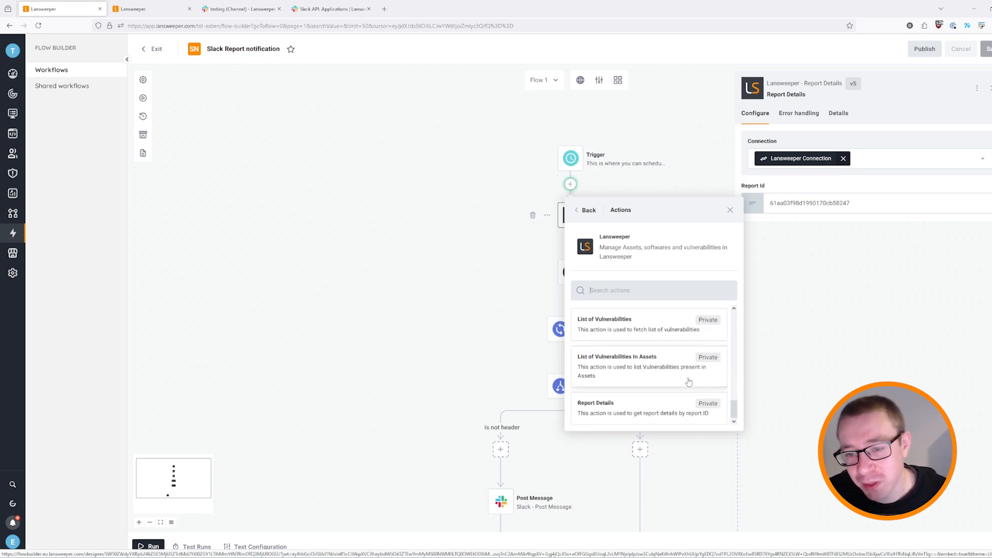
pyautogui.scroll(5, 696, 379)
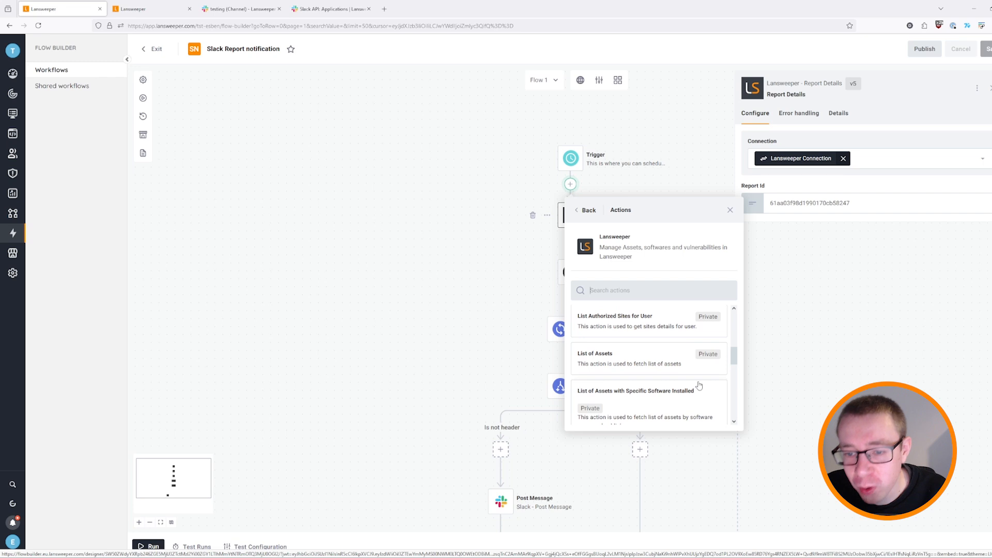
pyautogui.scroll(4, 695, 382)
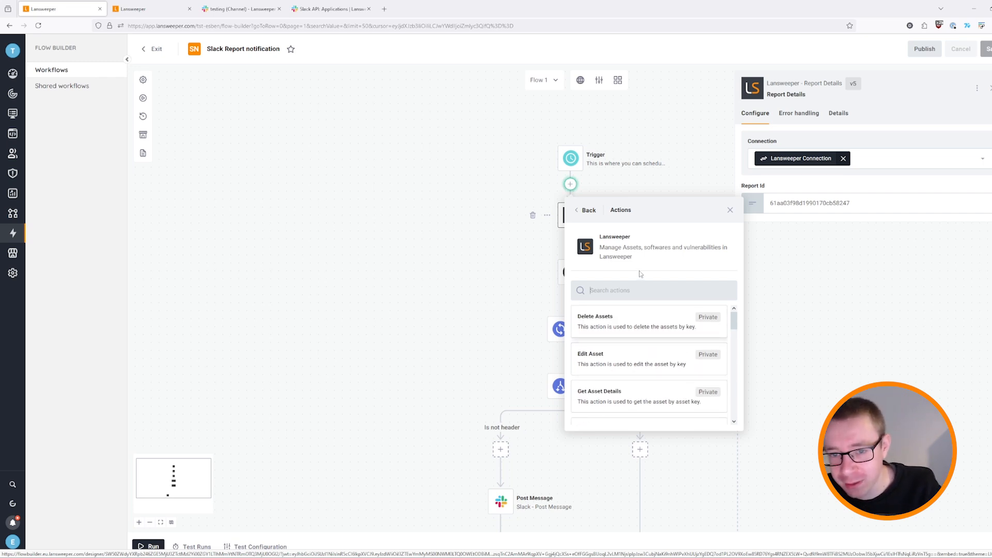